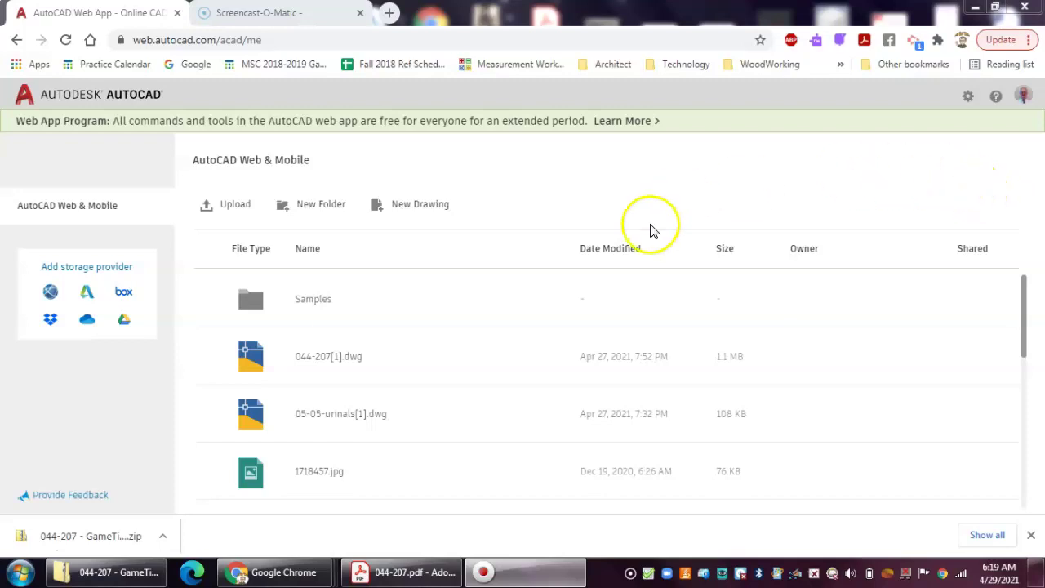
Start a new drawing and name it PRACTICE-FLast.
left_click(424, 210)
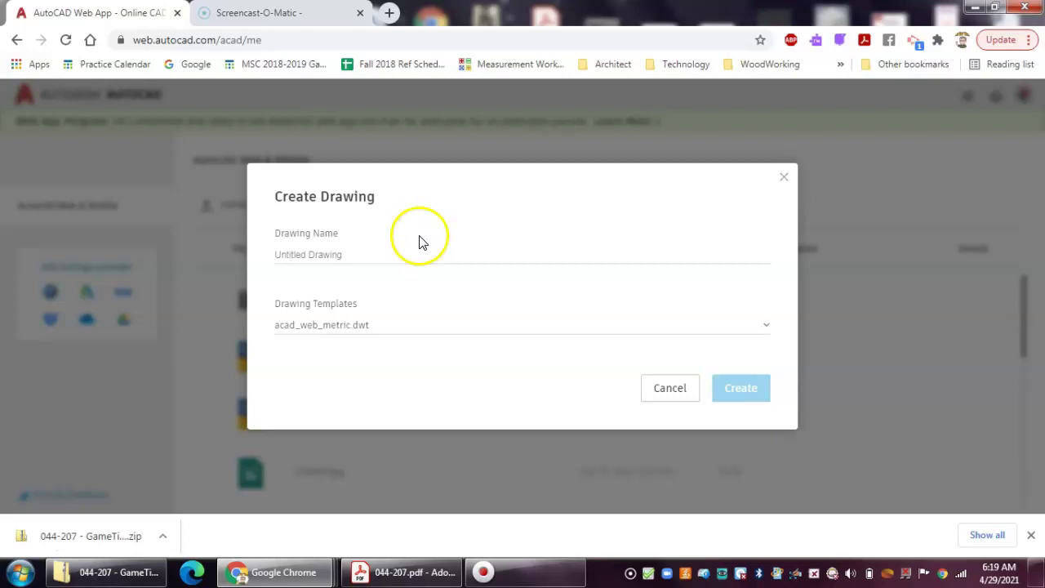
left_click(396, 254)
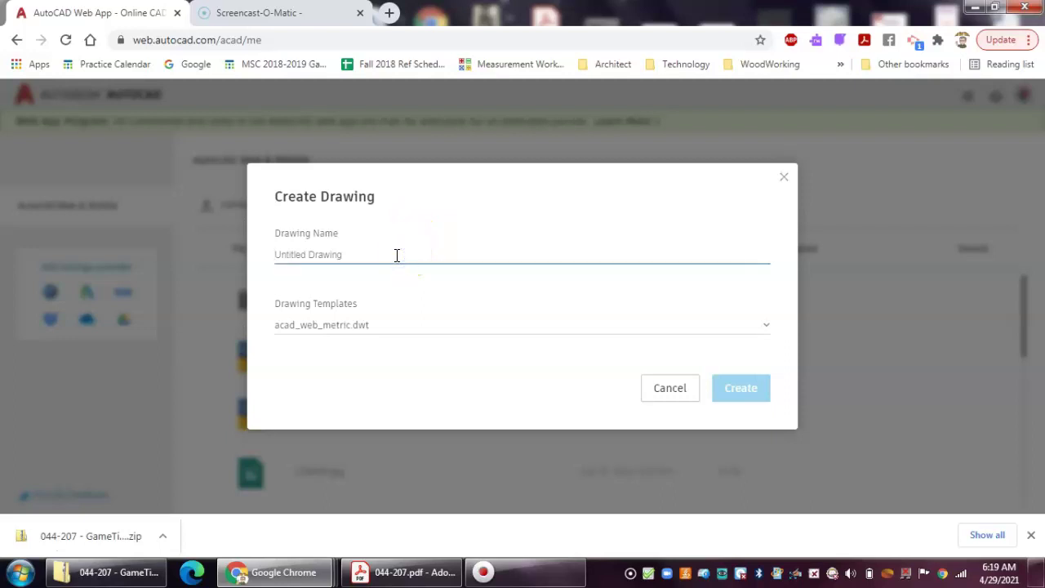
type("PRACTICE")
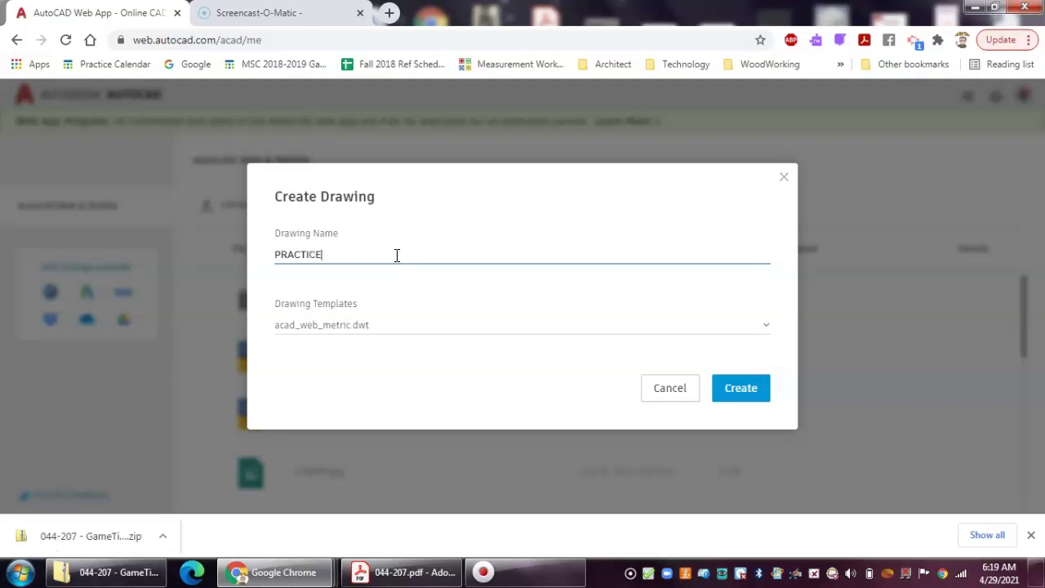
key("Caps_Lock")
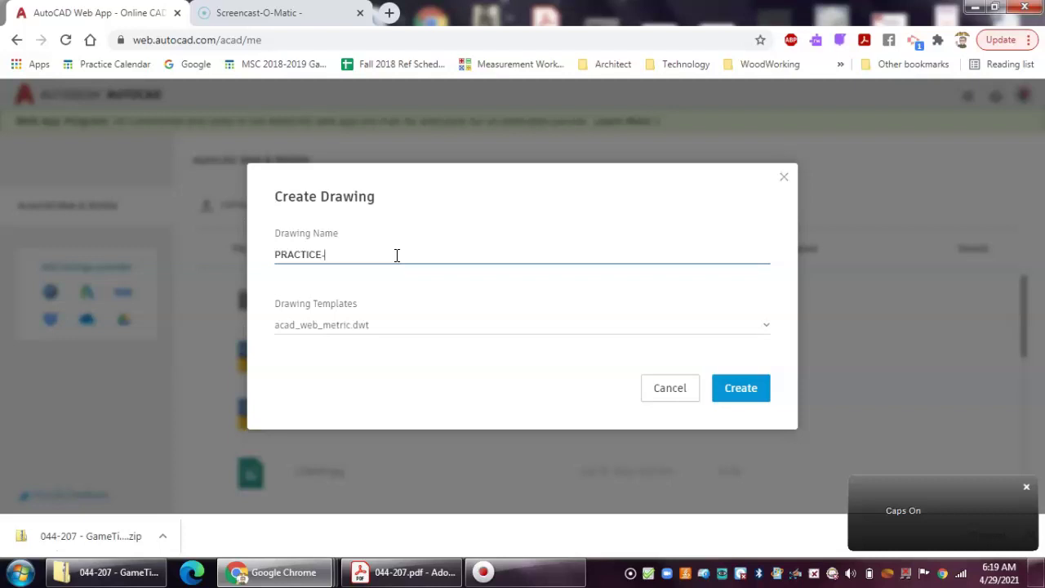
type("ft")
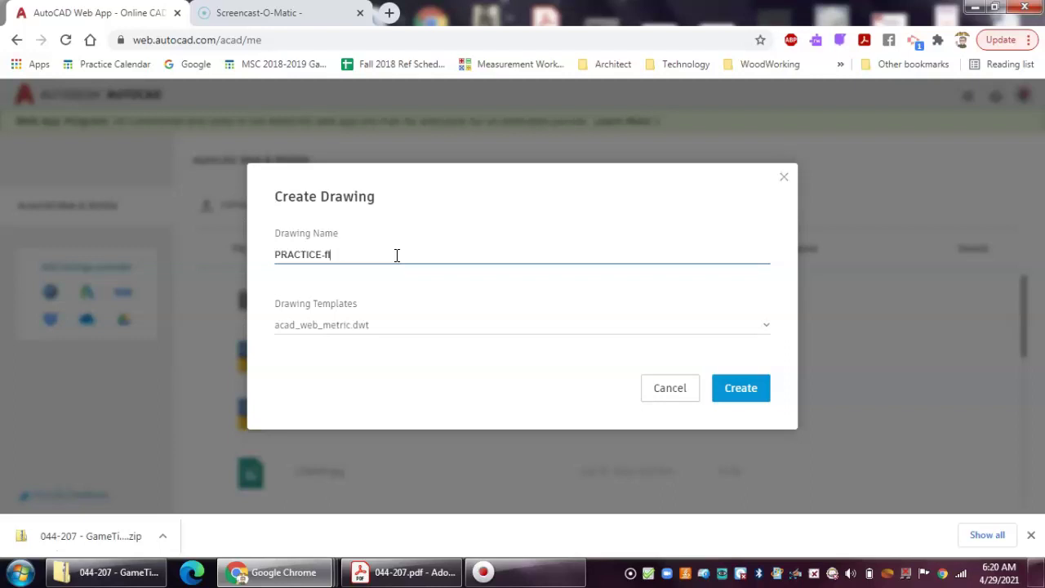
key("Caps_Lock")
type("FLast")
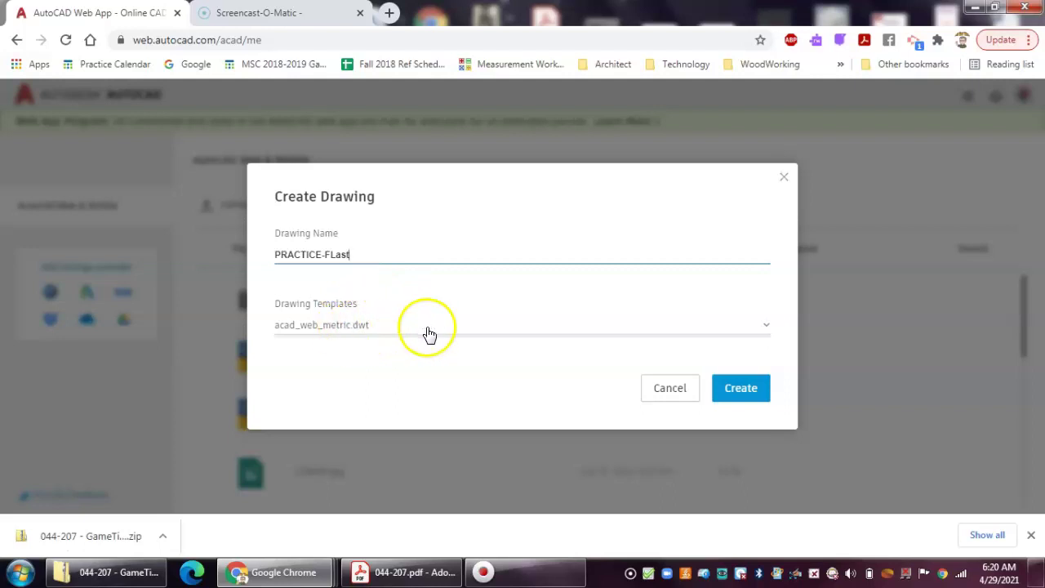
Choose the acad_web_imperial.dwt template and create the drawing.
left_click(397, 329)
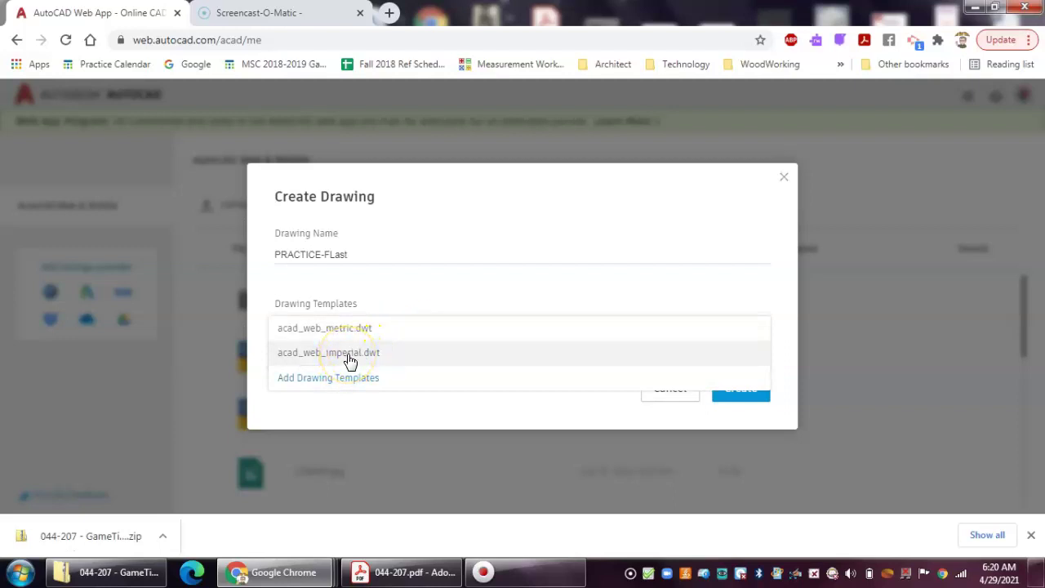
left_click(350, 358)
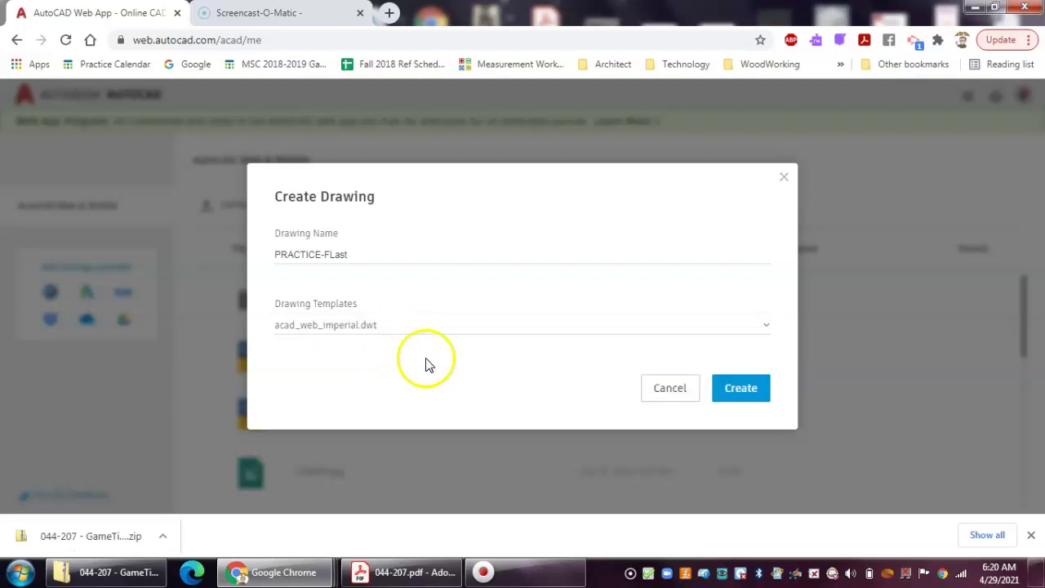
left_click(745, 392)
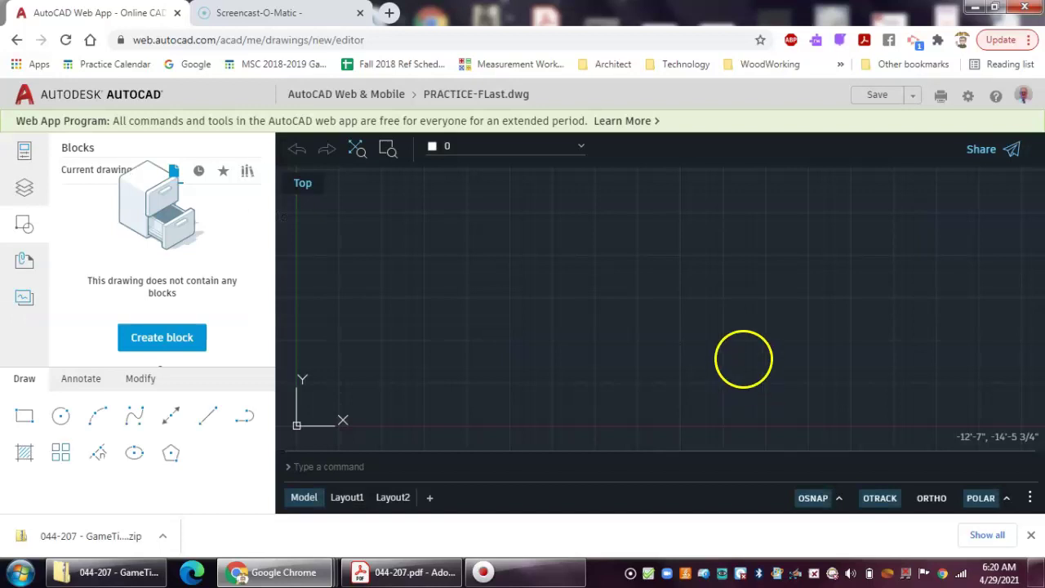
Look through the new drawing's object properties, layers, blocks, external references and traces.
left_click(25, 154)
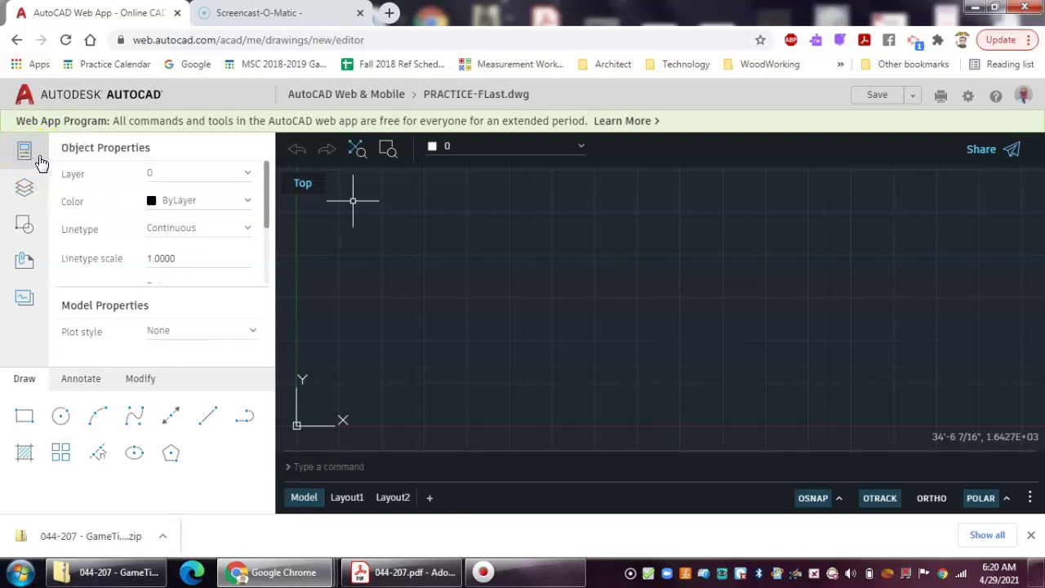
left_click(31, 152)
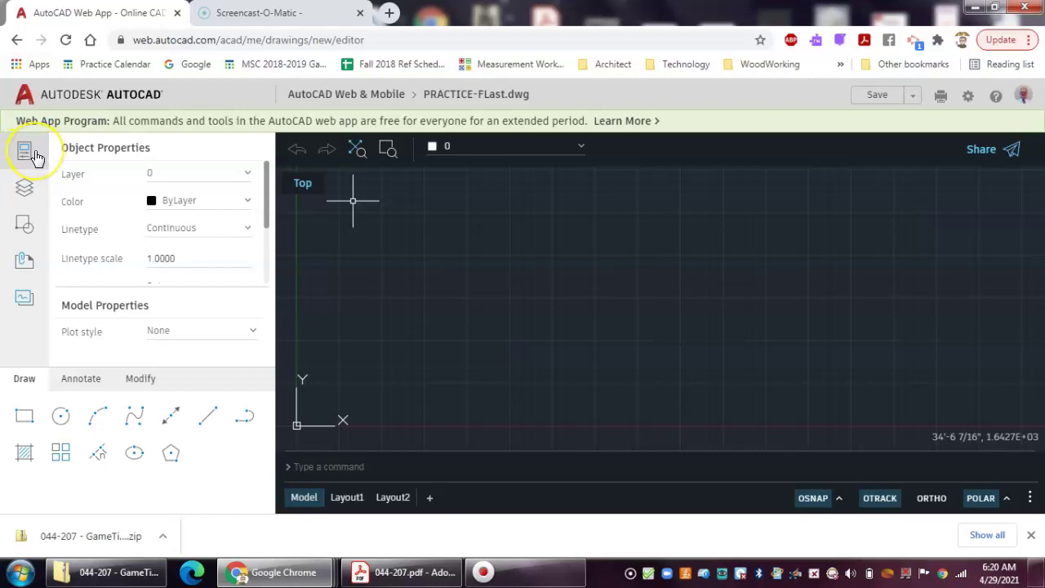
left_click(33, 194)
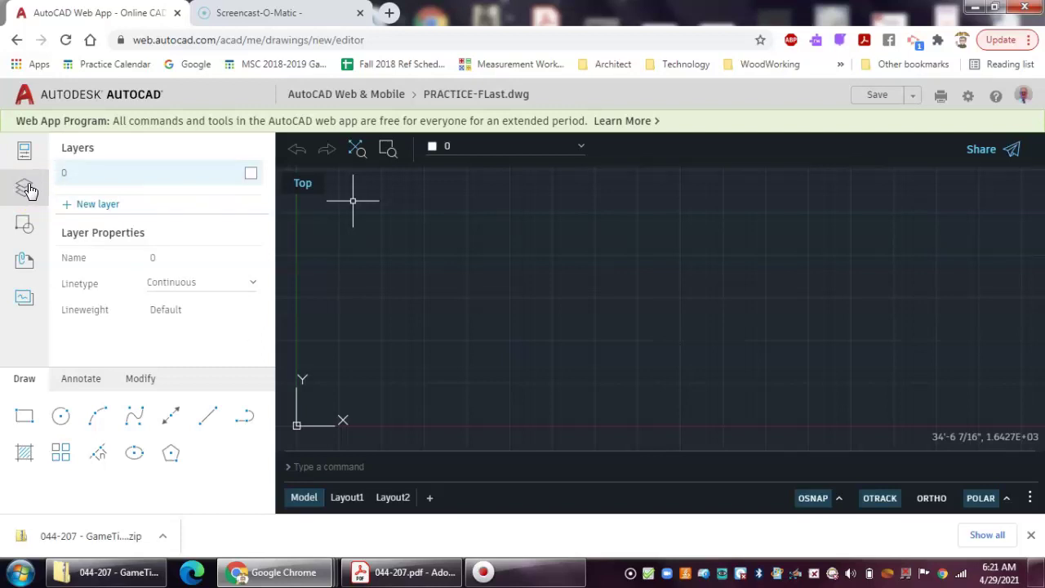
left_click(33, 226)
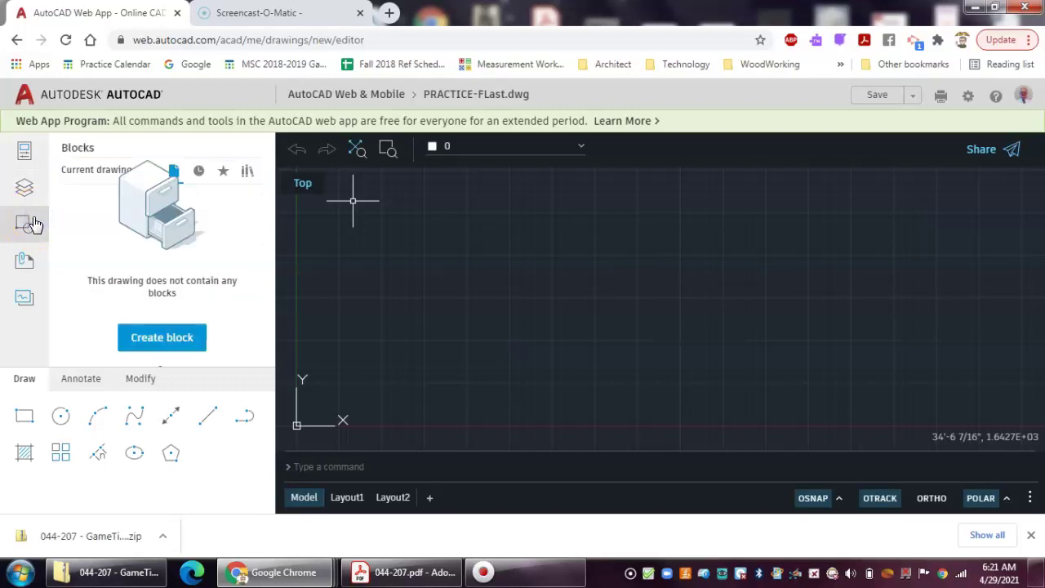
left_click(36, 257)
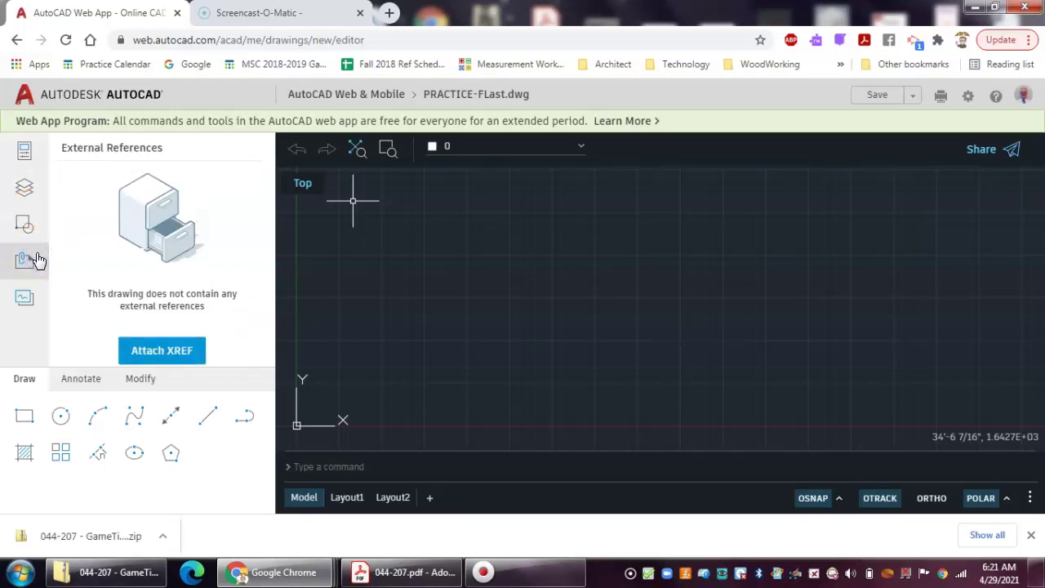
left_click(35, 294)
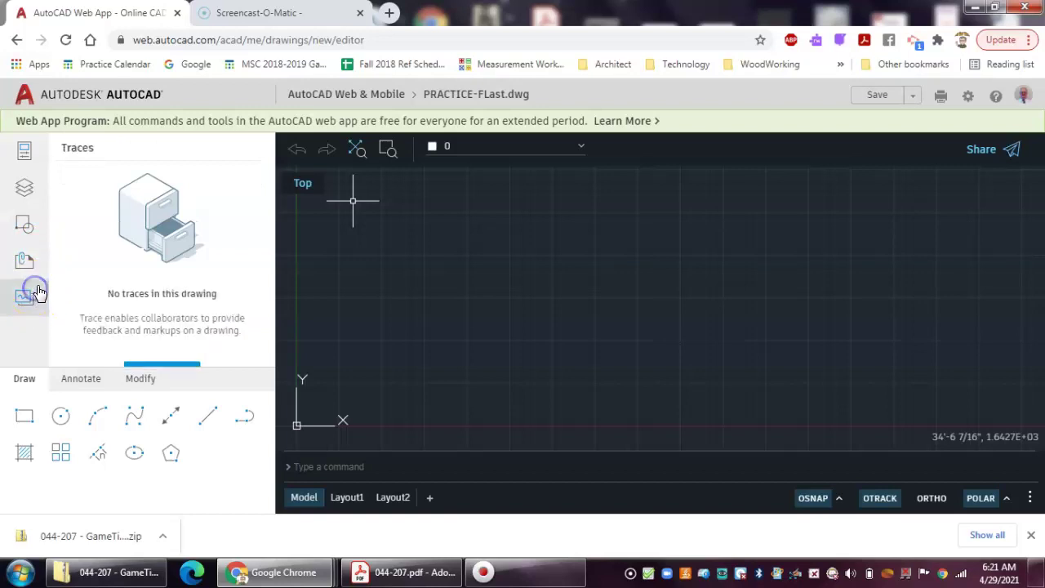
left_click(31, 227)
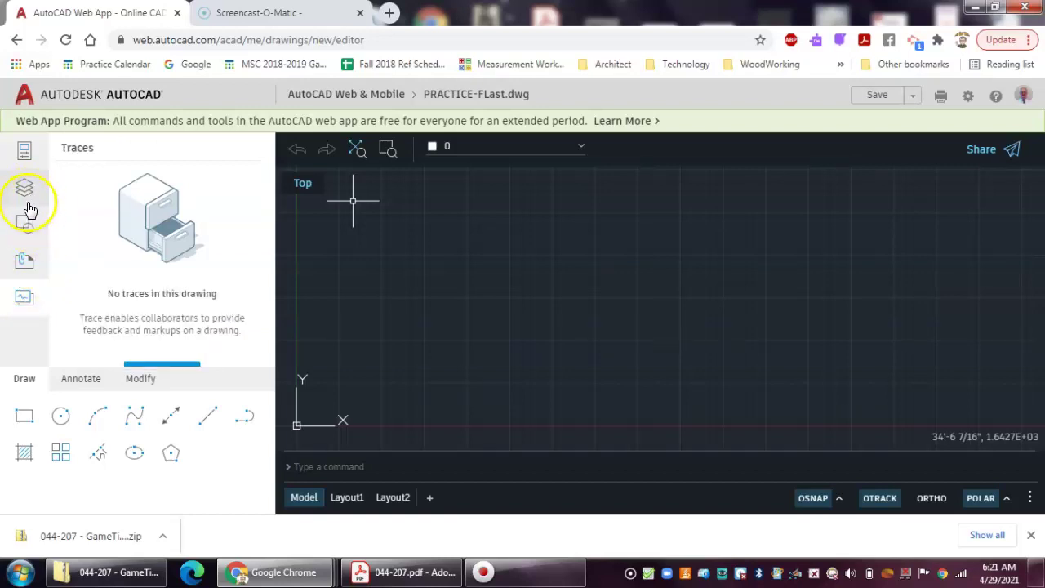
left_click(31, 259)
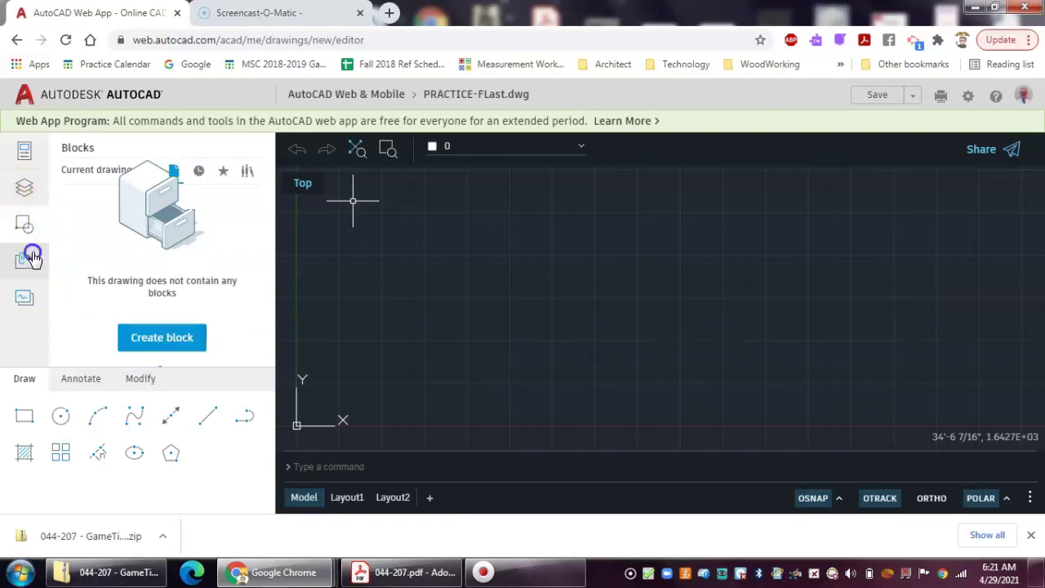
left_click(38, 151)
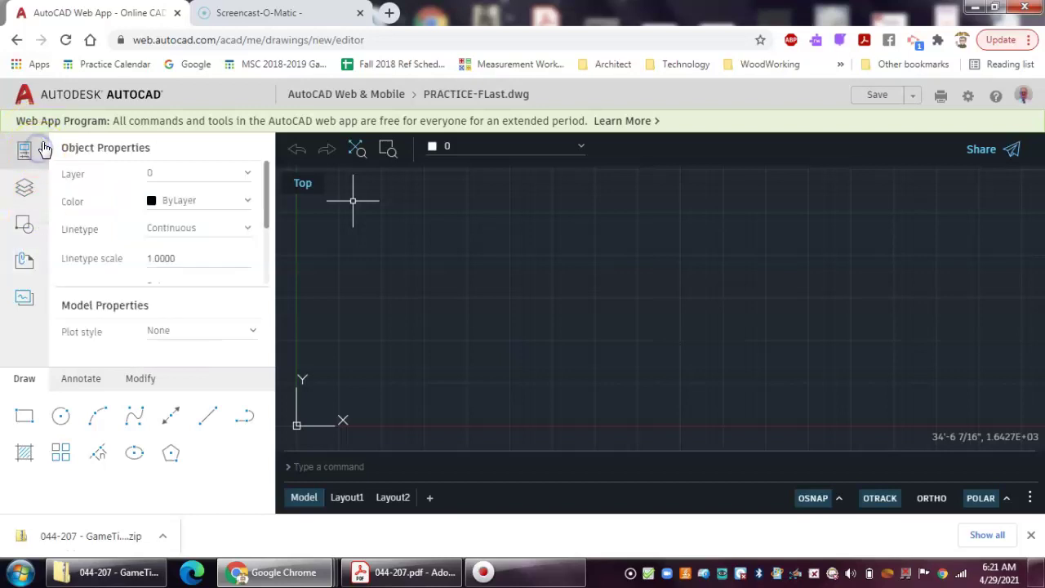
left_click(37, 185)
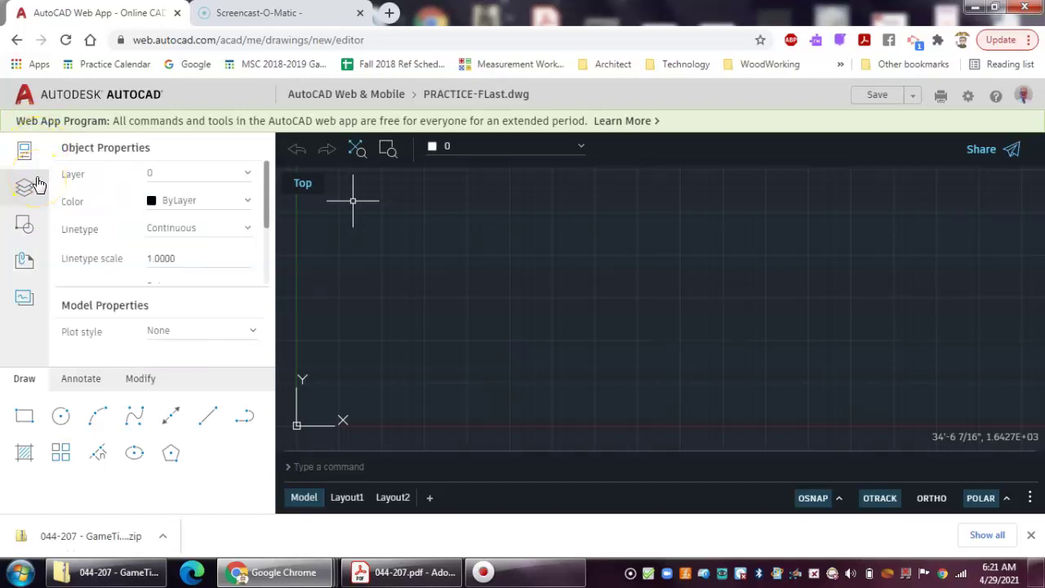
left_click(21, 261)
left_click(20, 353)
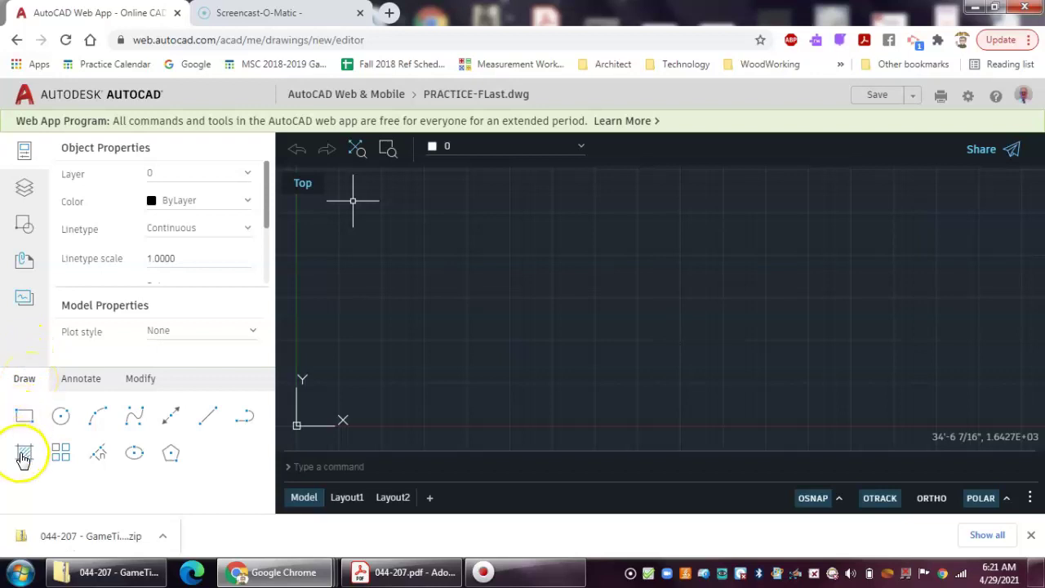
Review the available annotation and modification tools and return to the drawing tools.
left_click(83, 380)
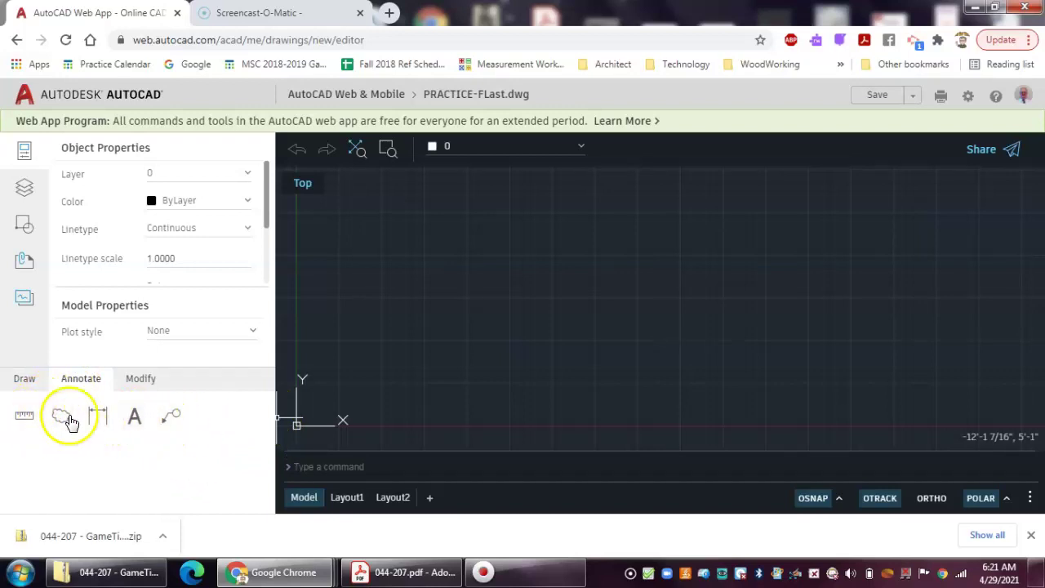
left_click(143, 383)
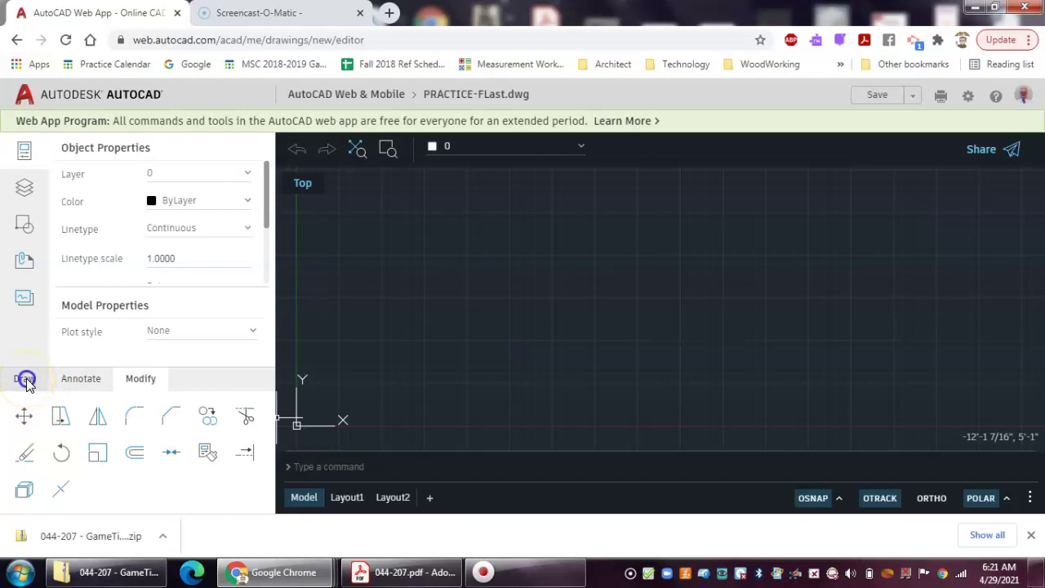
left_click(25, 380)
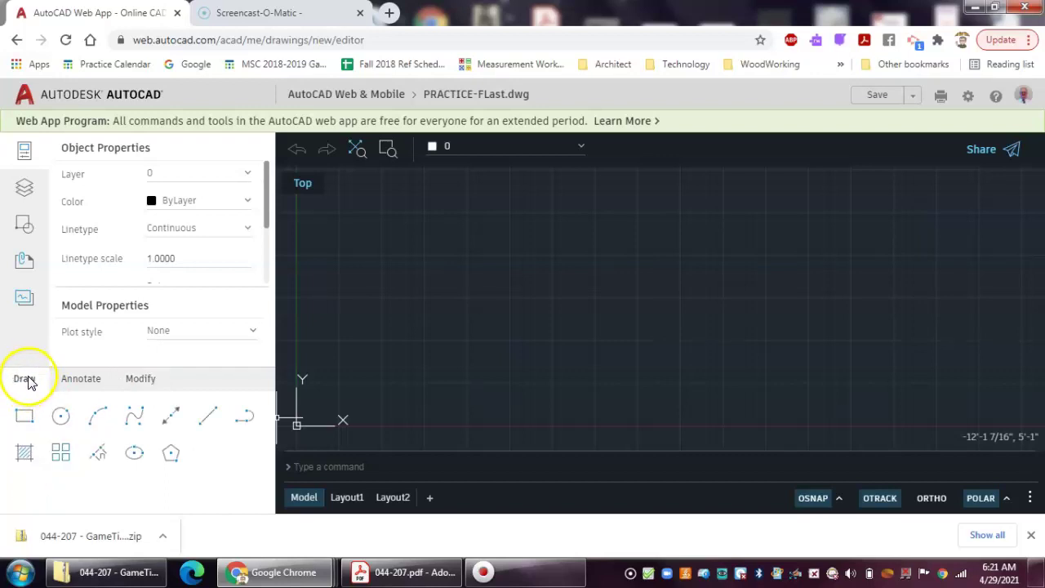
Examine the drawing tools one by one, including Rectangle, Circle, Arc, Spline, Xline, Line, Pline, Hatch, Array, Divide, Ellipse and Polygon.
left_click(25, 418)
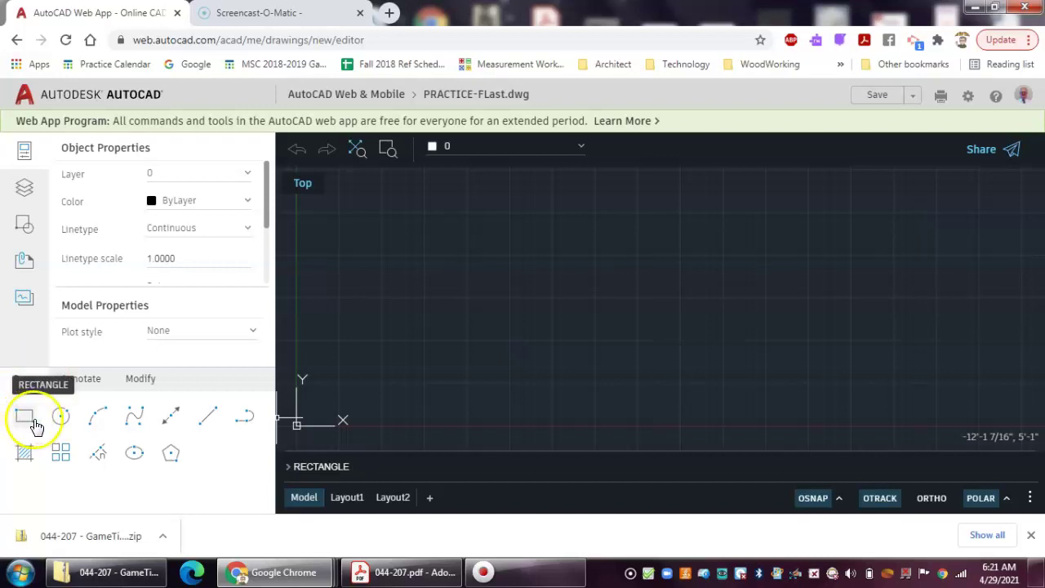
left_click(67, 425)
left_click(99, 418)
left_click(136, 420)
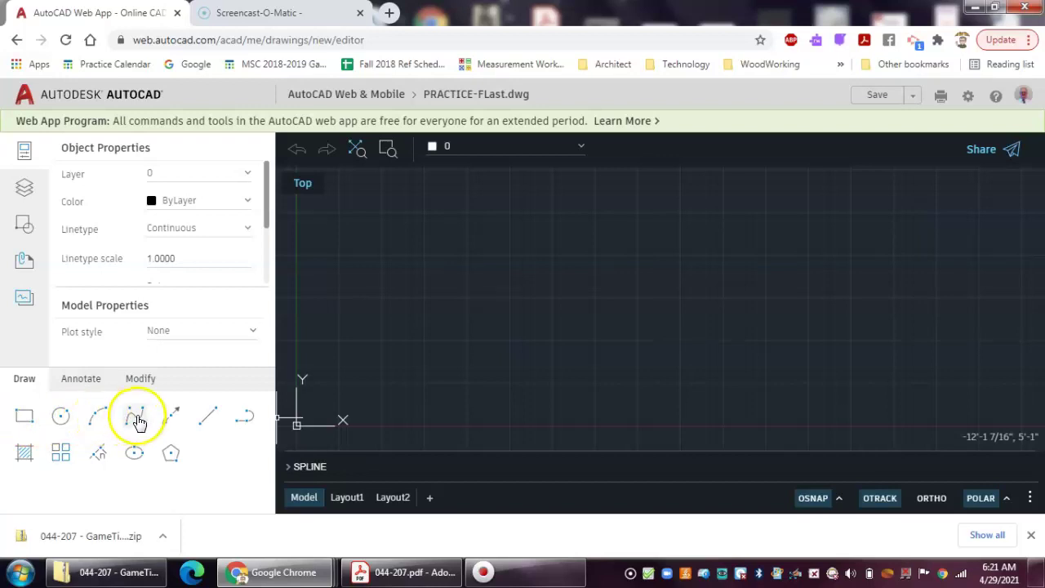
left_click(172, 420)
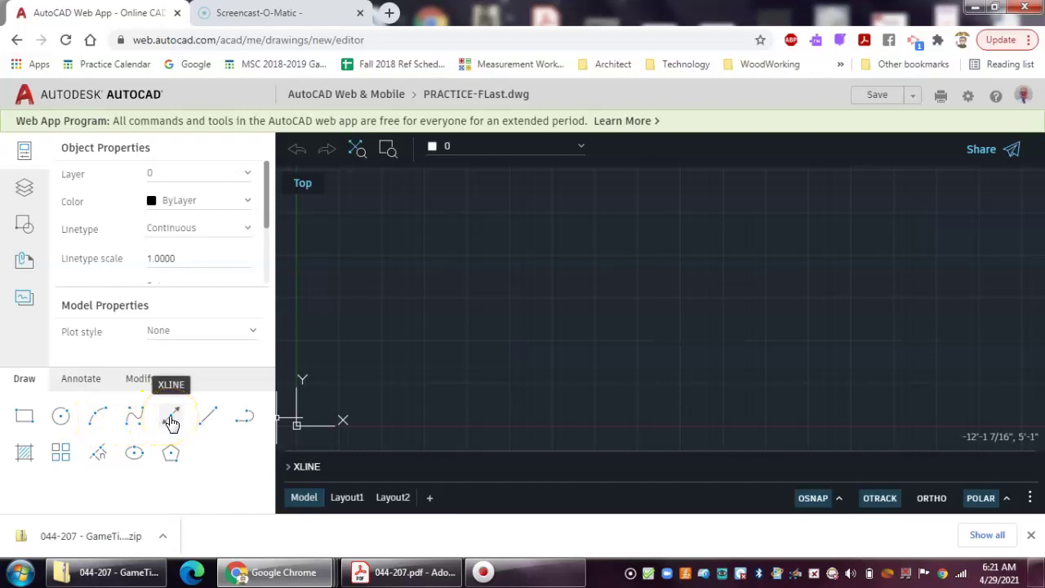
left_click(208, 420)
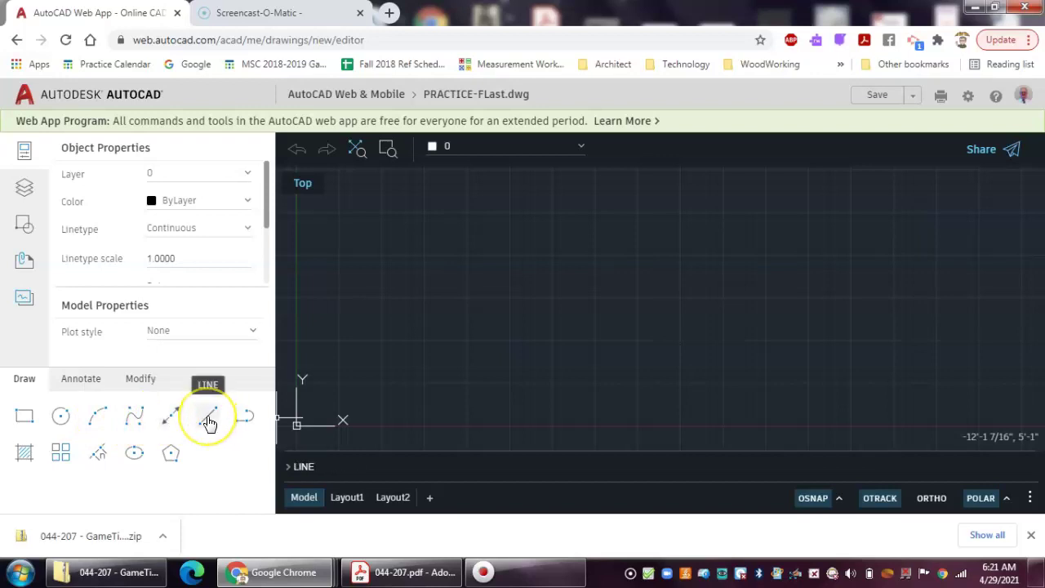
left_click(247, 421)
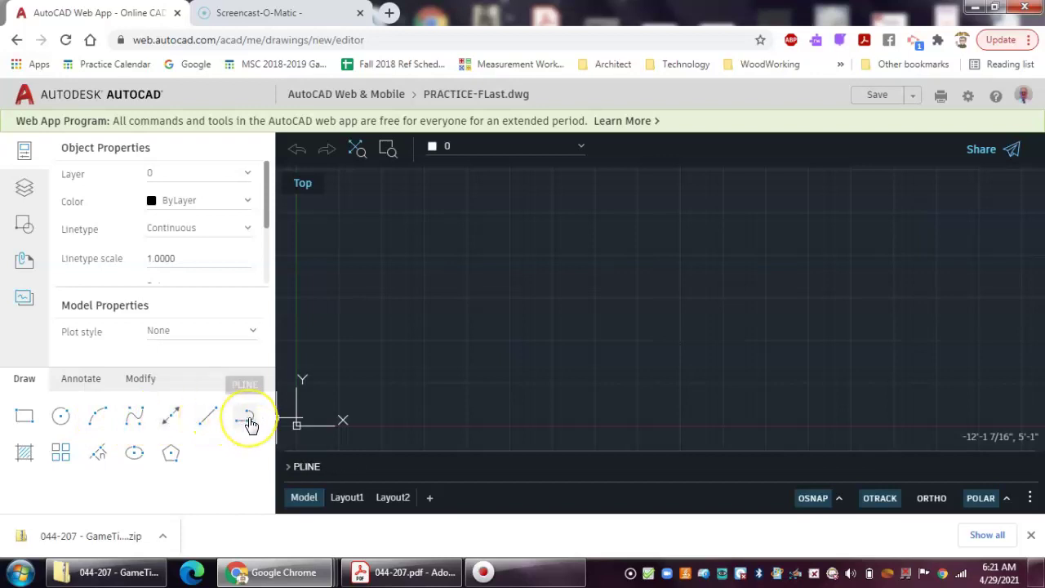
left_click(24, 454)
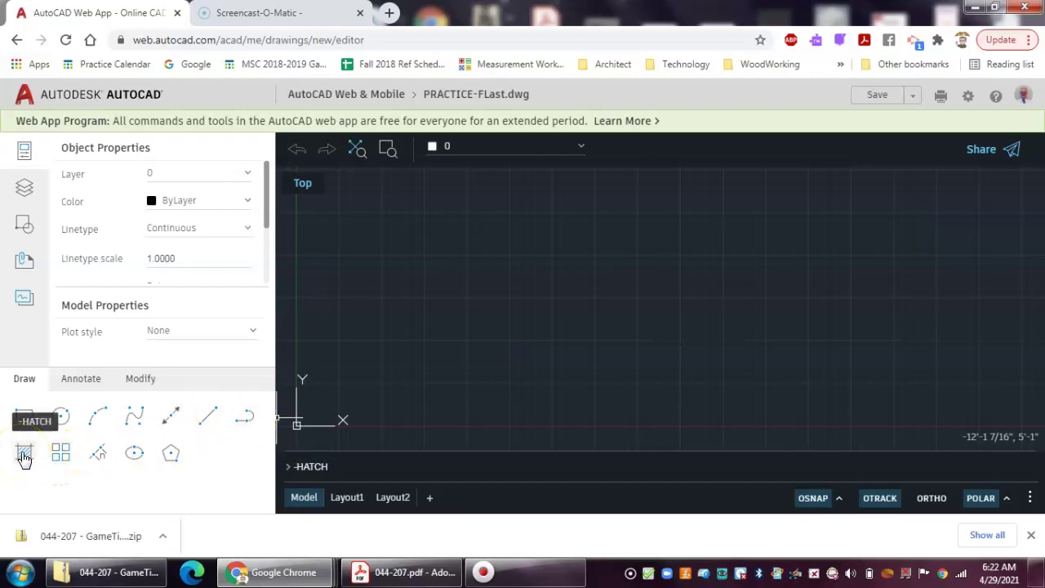
left_click(61, 454)
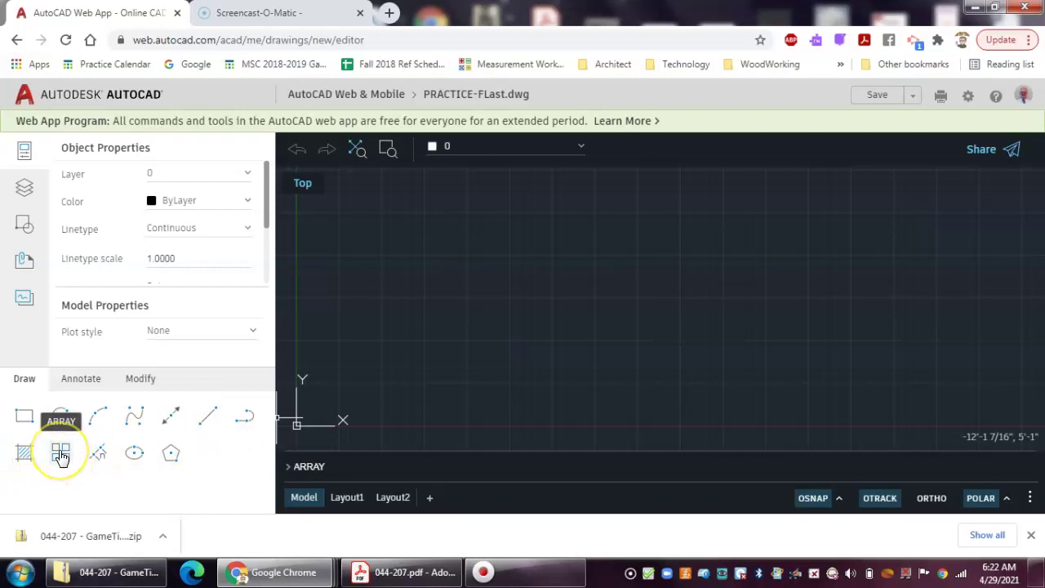
left_click(99, 454)
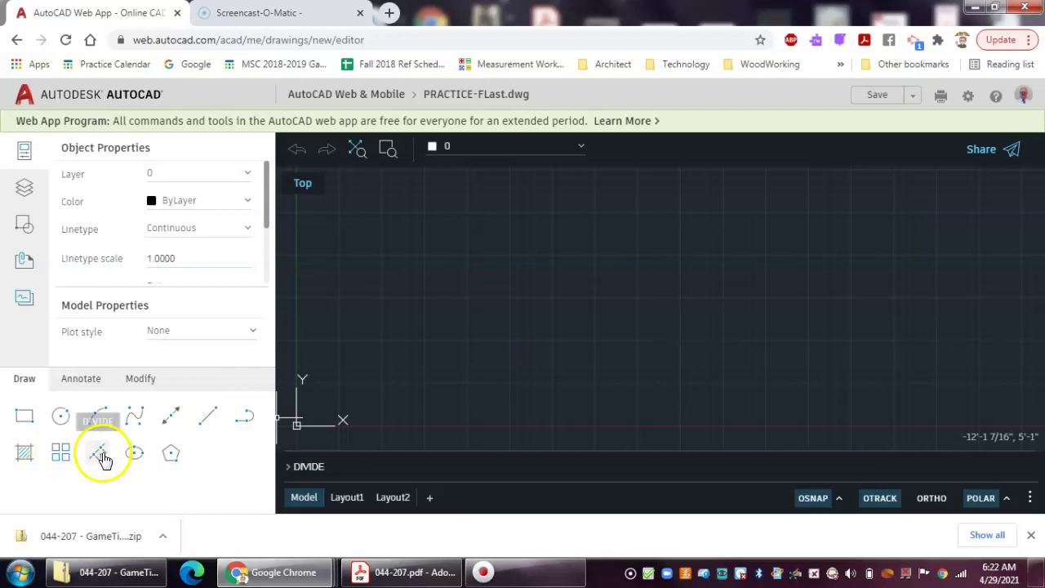
left_click(135, 457)
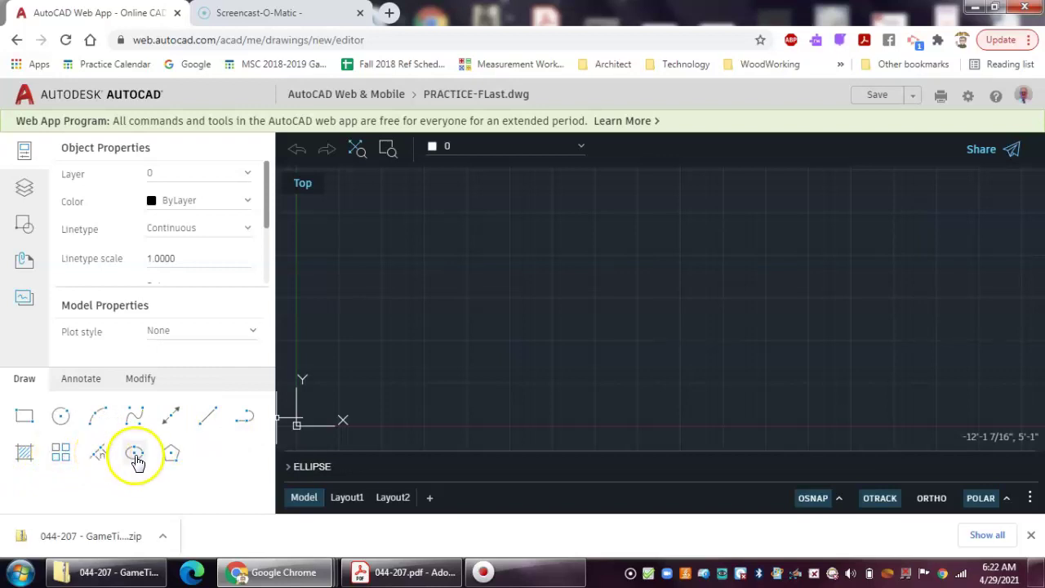
left_click(172, 457)
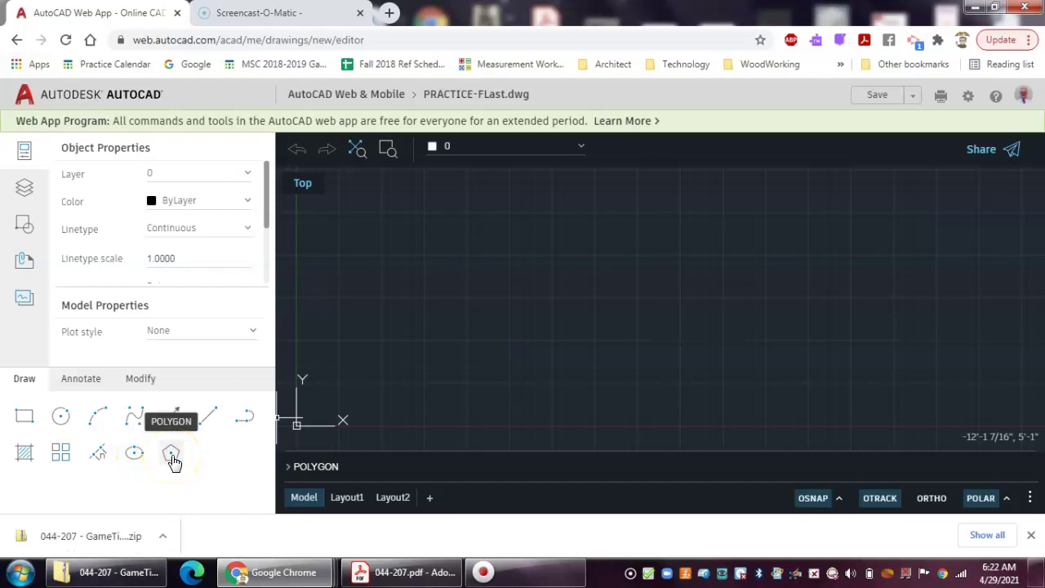
left_click(24, 416)
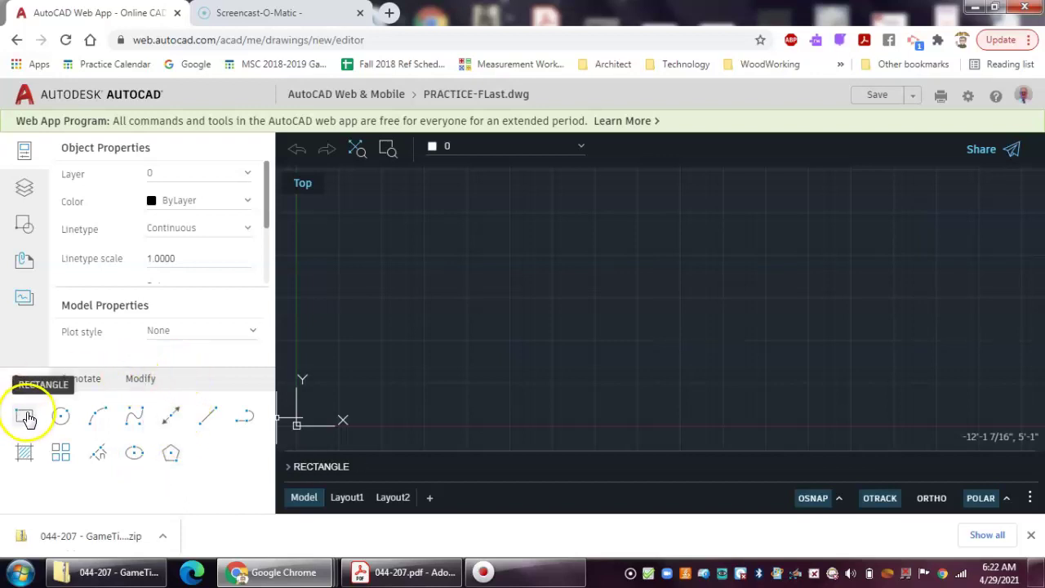
left_click(60, 417)
left_click(96, 418)
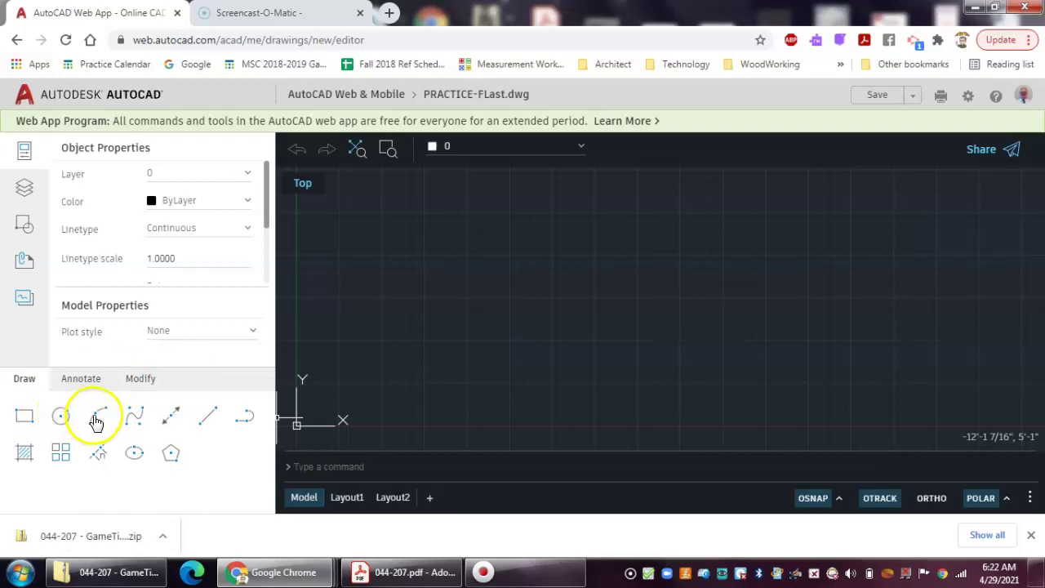
Examine the Line drawing tool and the annotation tools Measure, Revcloud, Dimension, Mtext and Mleader.
left_click(209, 421)
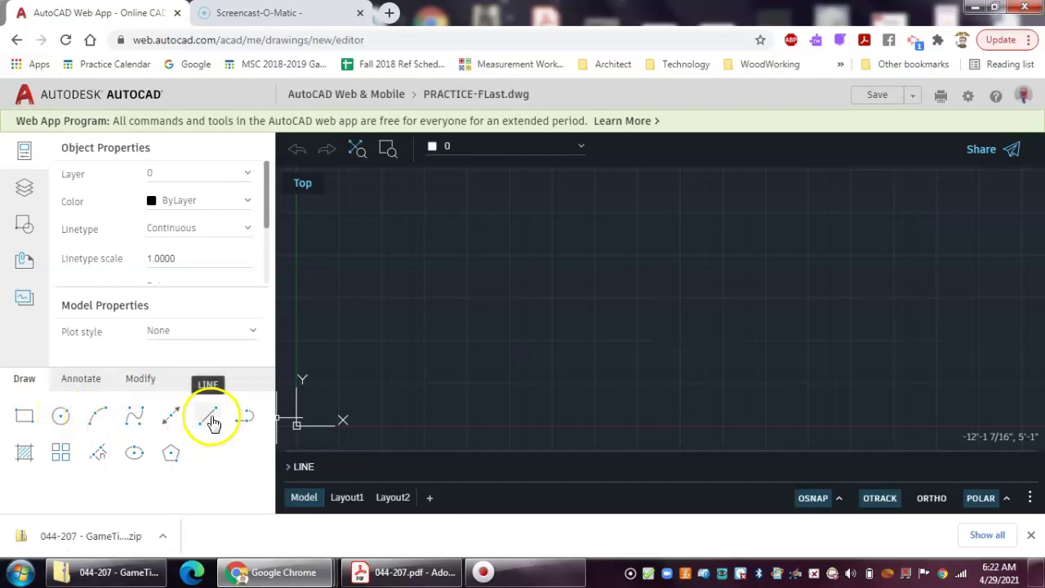
key("Escape")
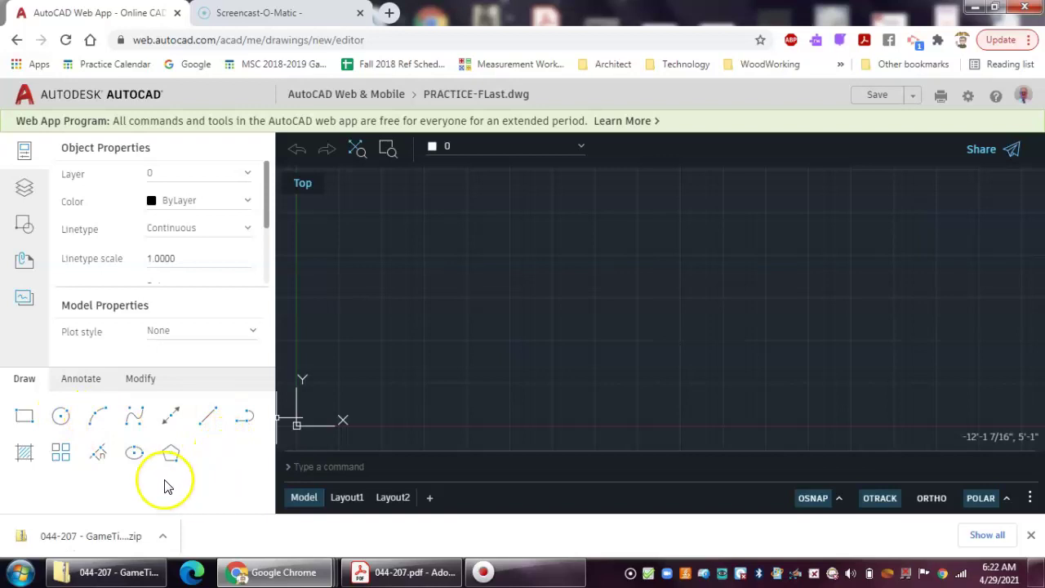
left_click(83, 379)
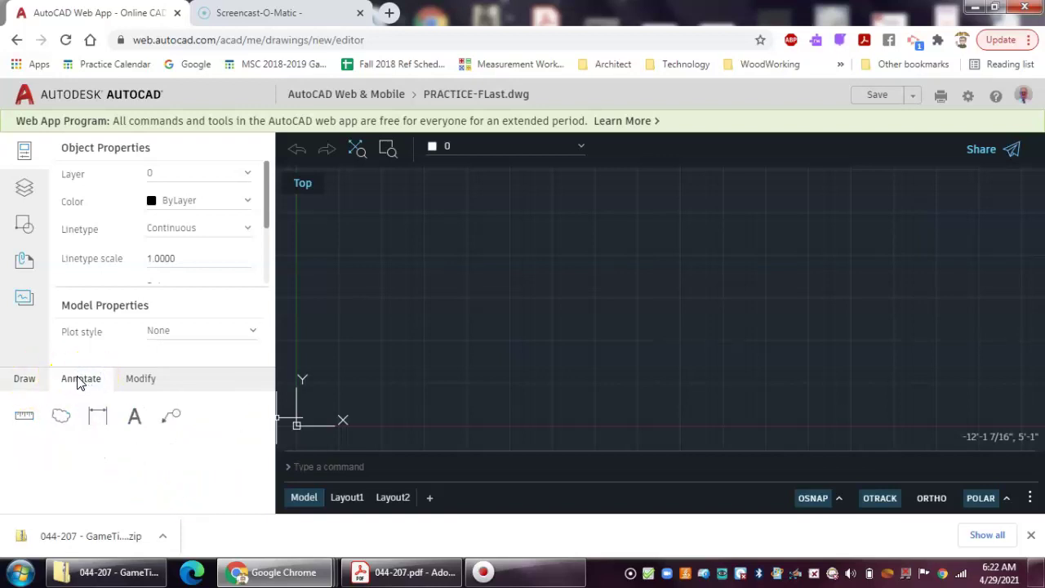
left_click(25, 416)
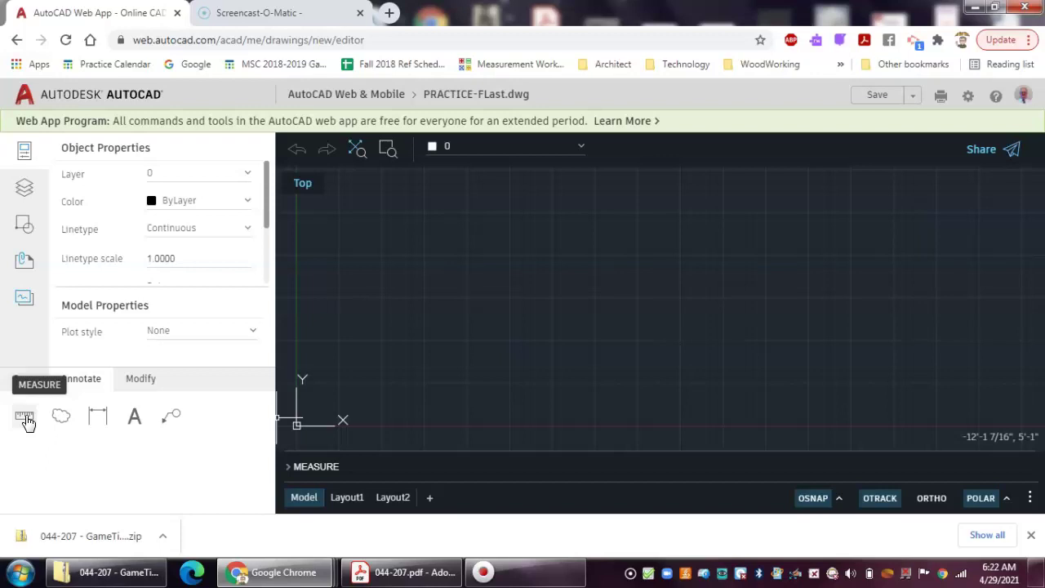
left_click(61, 418)
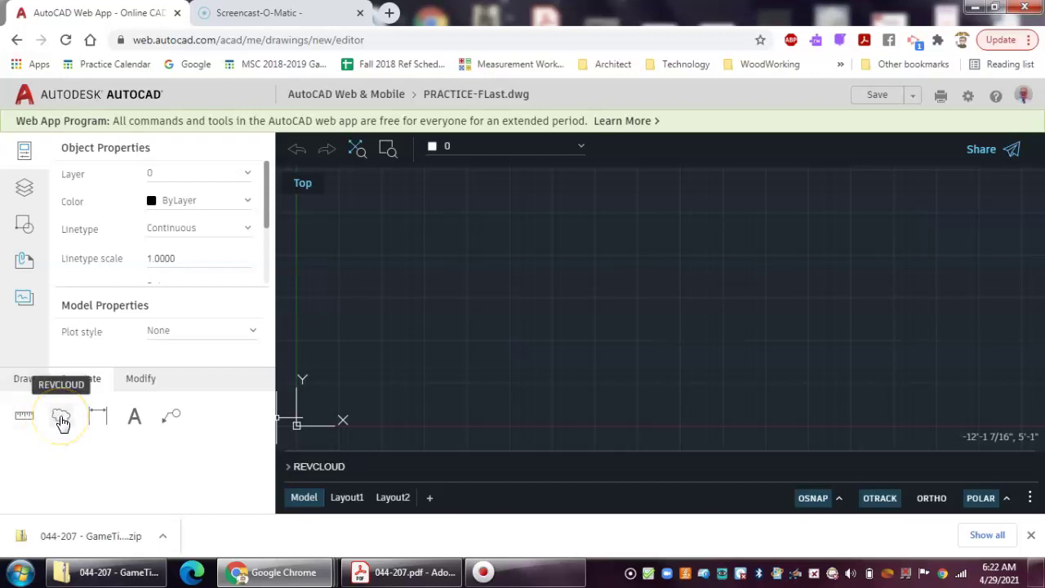
left_click(98, 418)
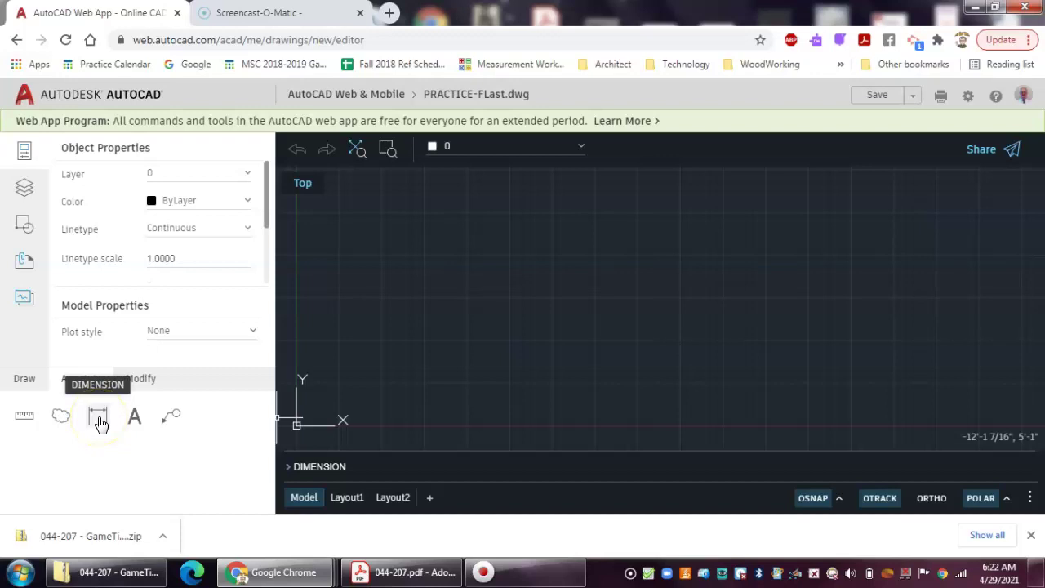
left_click(135, 418)
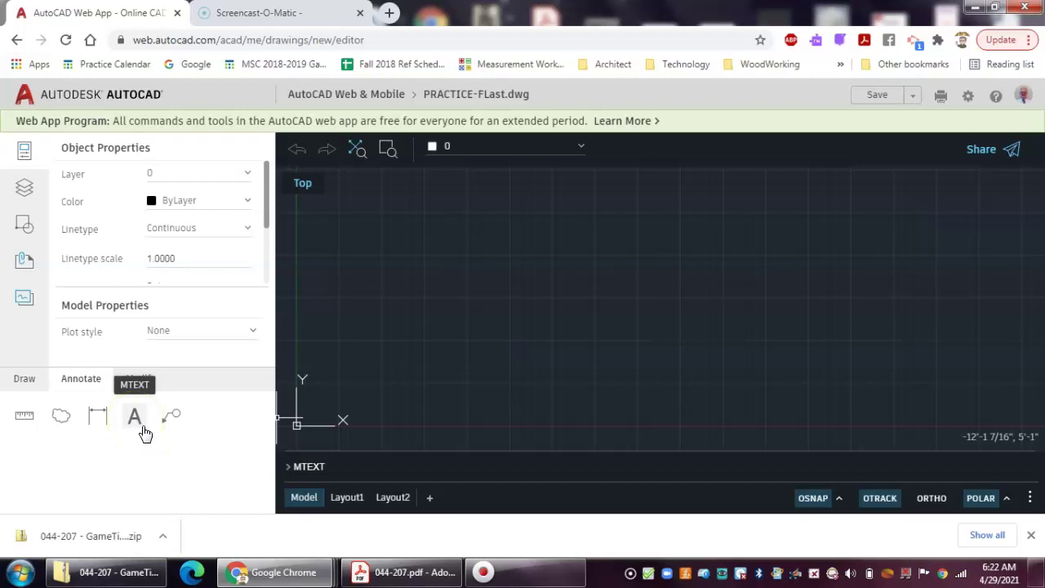
left_click(175, 419)
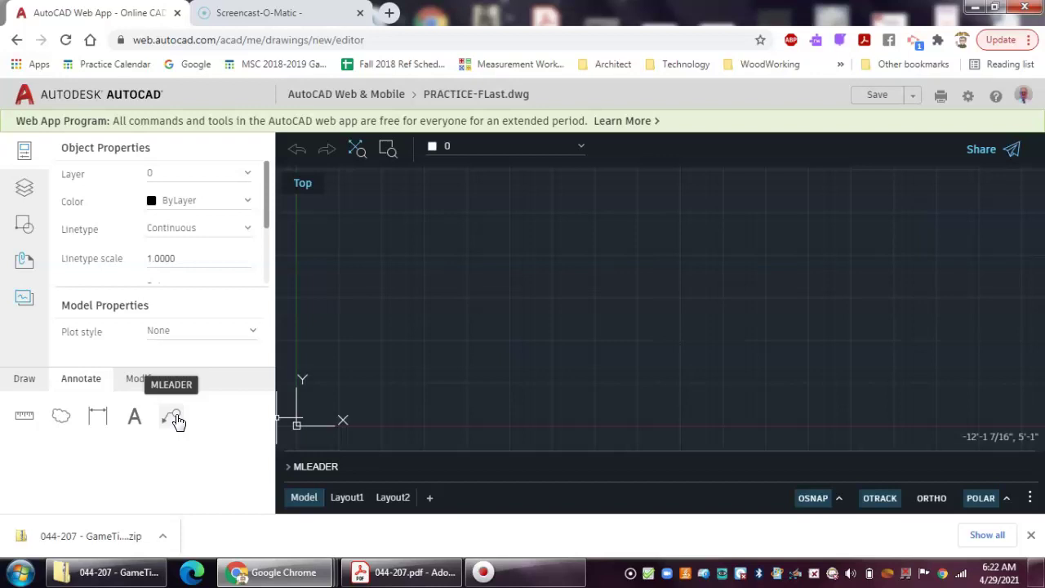
key("Escape")
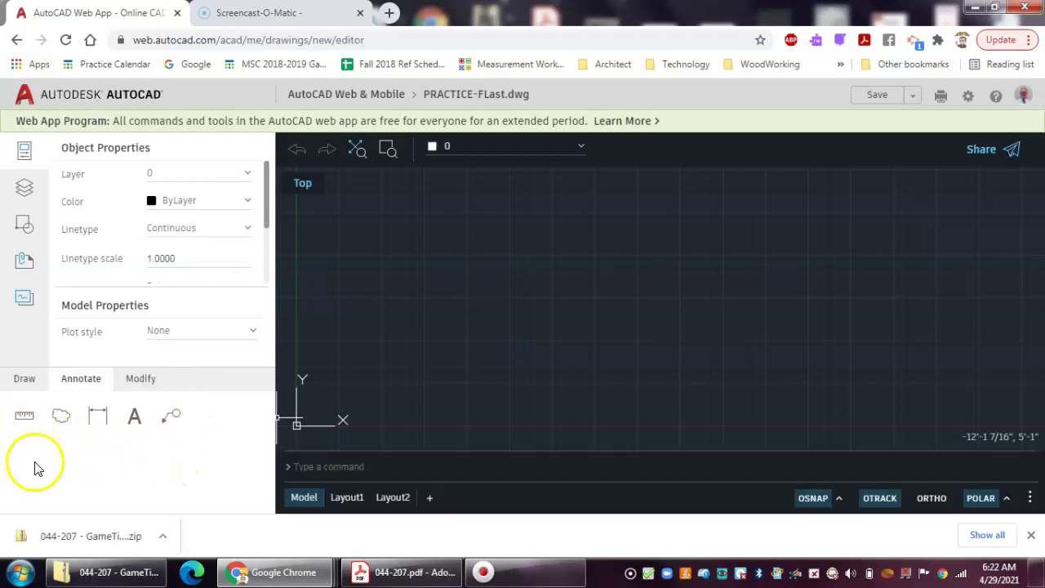
Go over the Measure, Dimension and Mtext annotation tools once more.
left_click(23, 417)
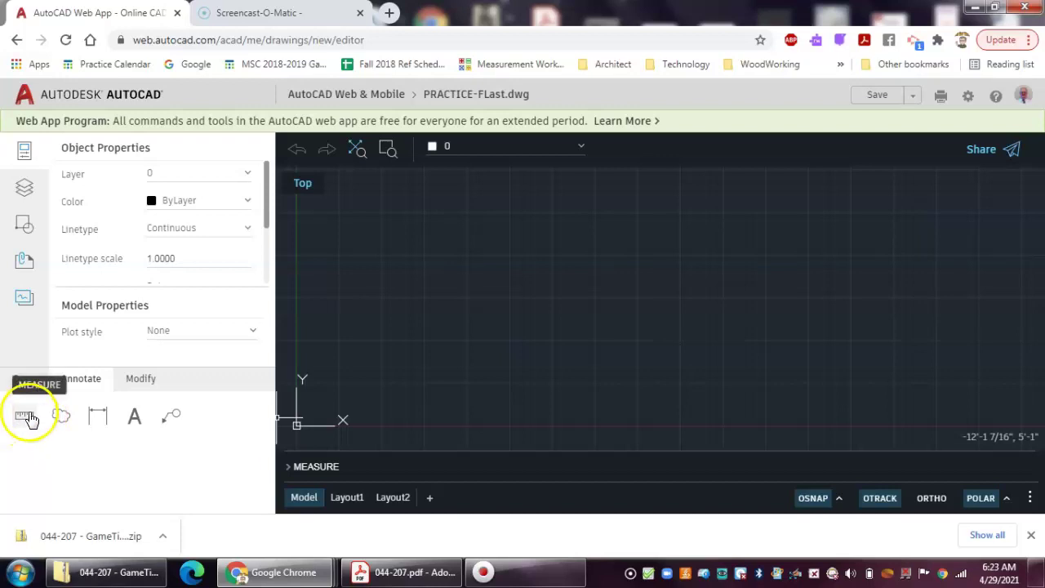
key("Escape")
left_click(97, 417)
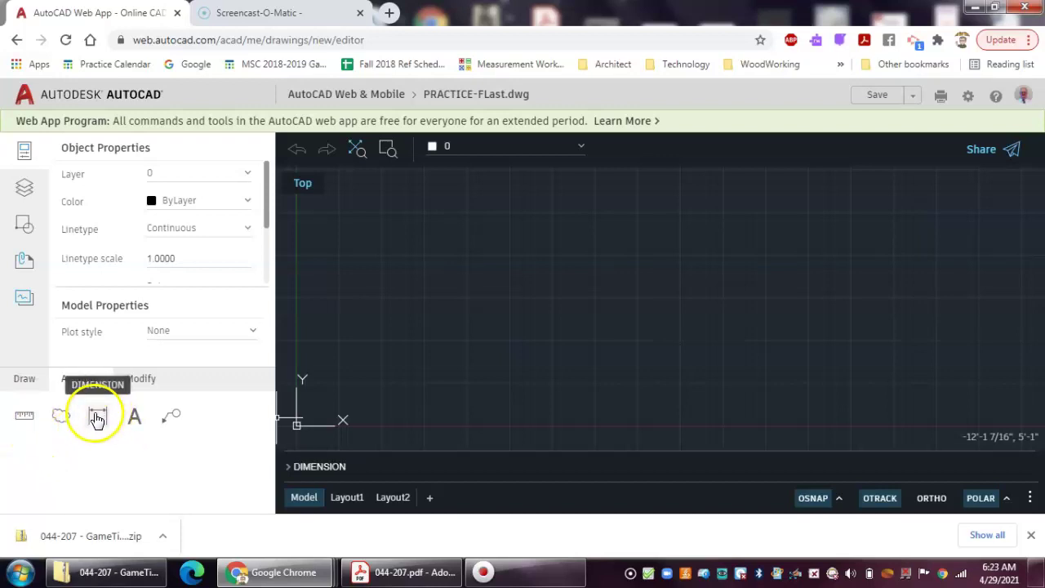
left_click(135, 417)
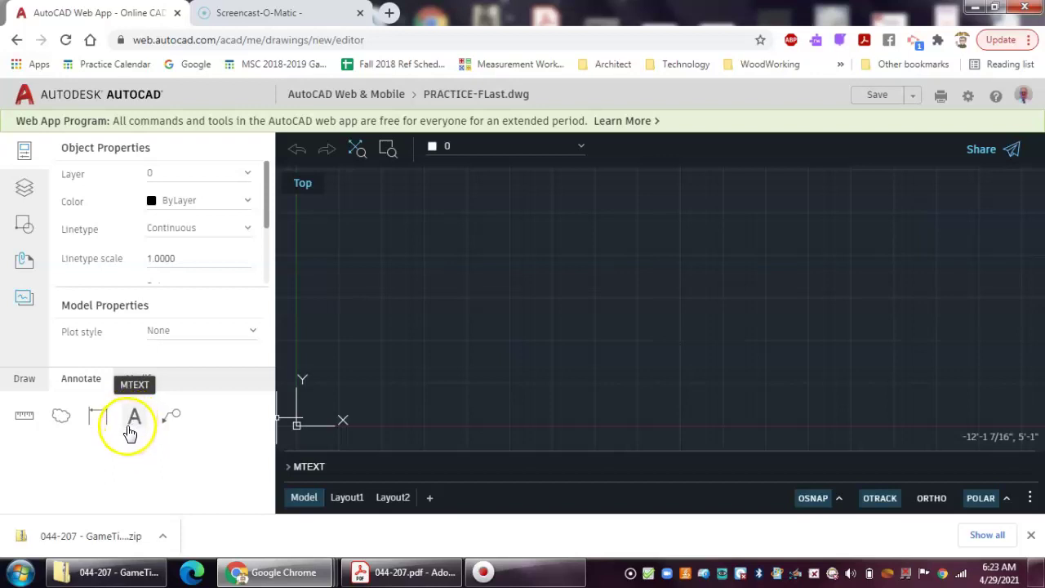
key("Escape")
left_click(130, 418)
key("Escape")
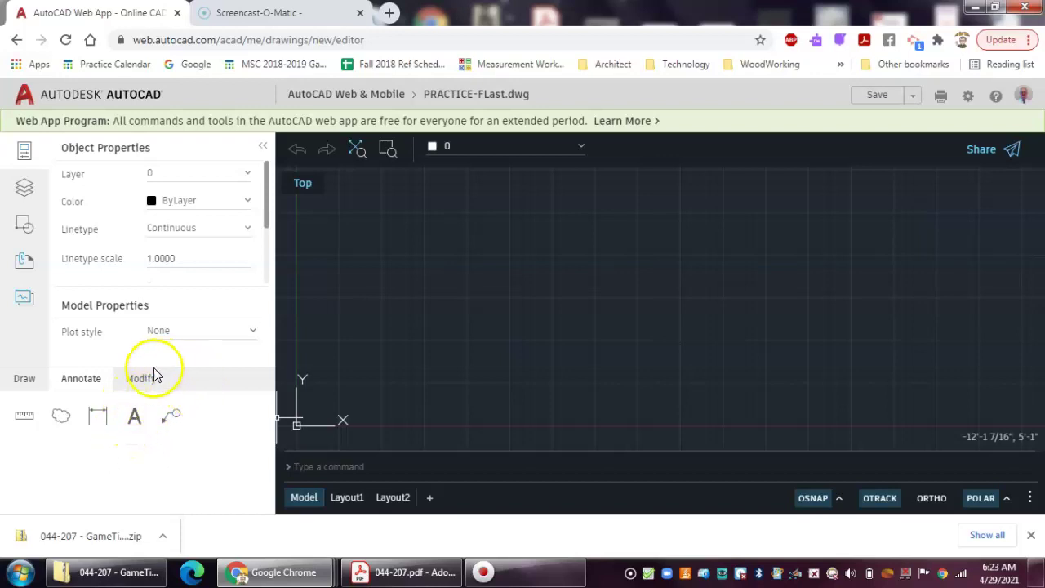
Examine the modification tools Move, Stretch, Mirror, Fillet and Chamfer one by one.
left_click(148, 381)
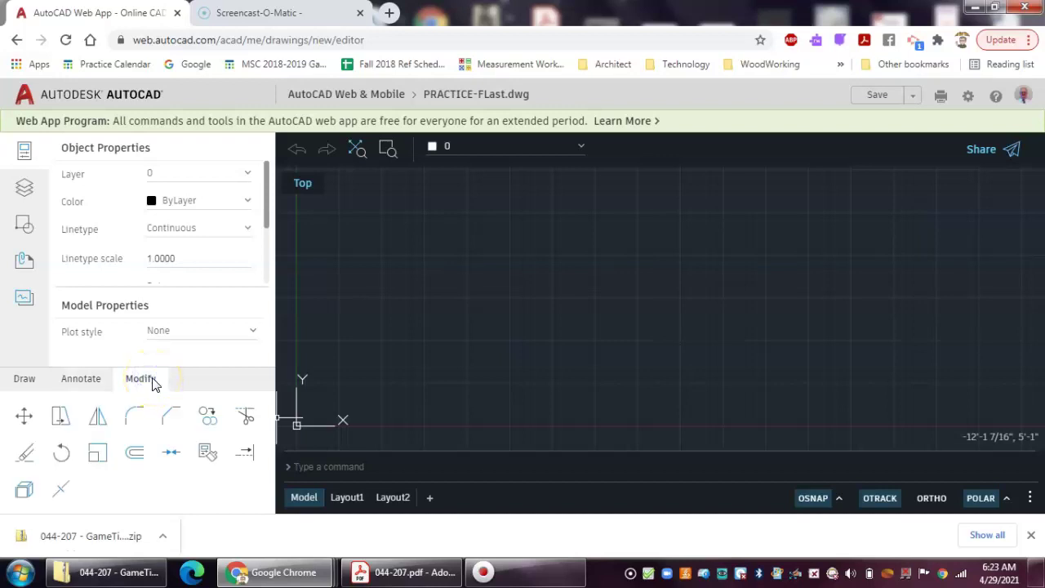
left_click(24, 416)
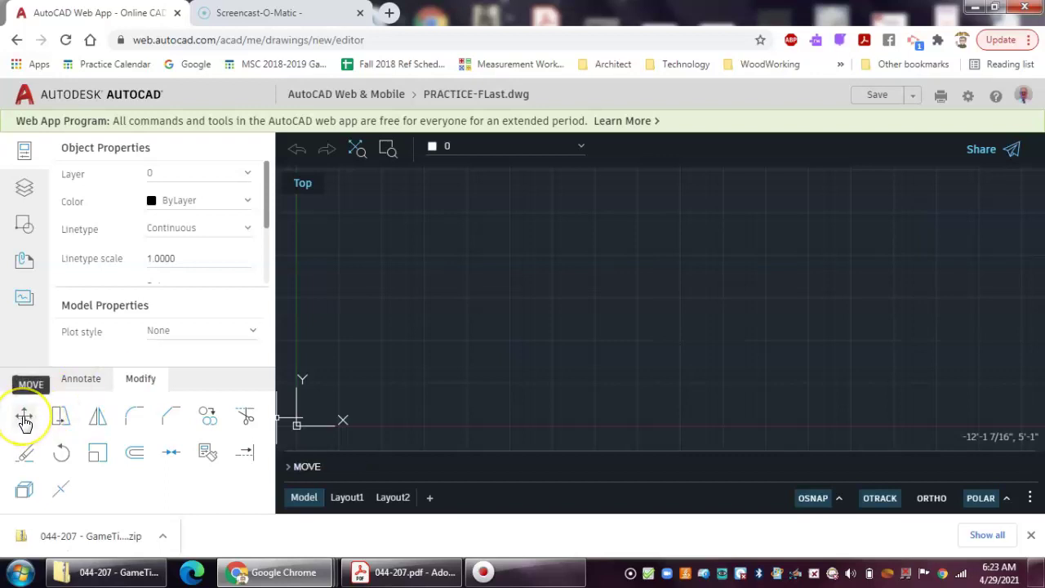
left_click(61, 417)
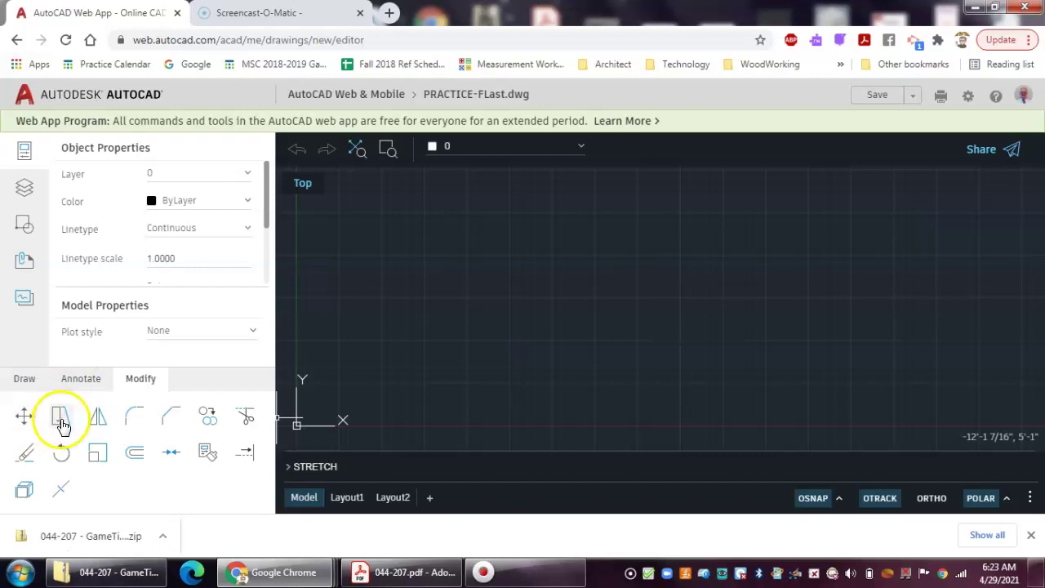
left_click(98, 421)
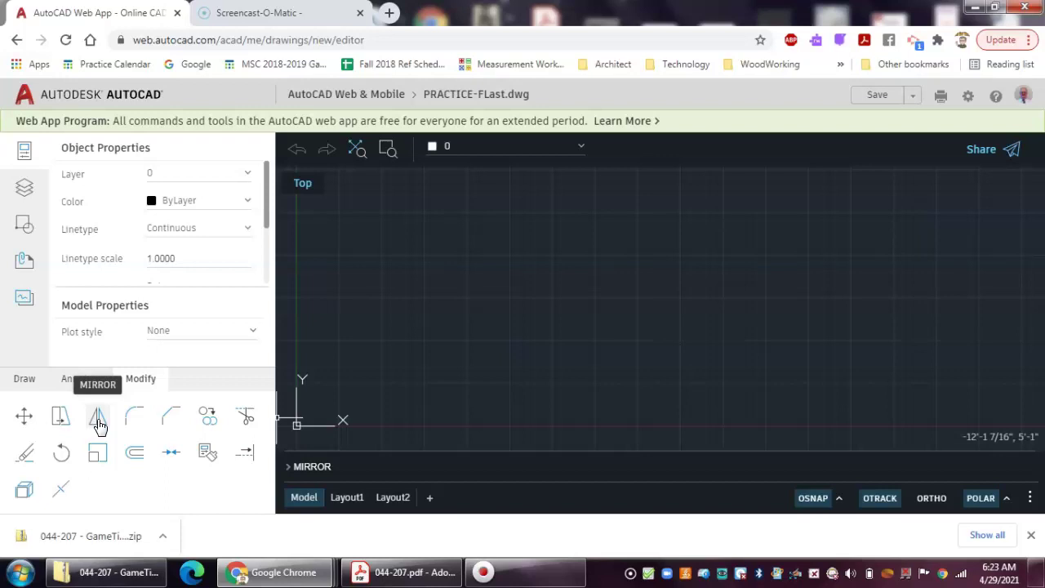
left_click(131, 421)
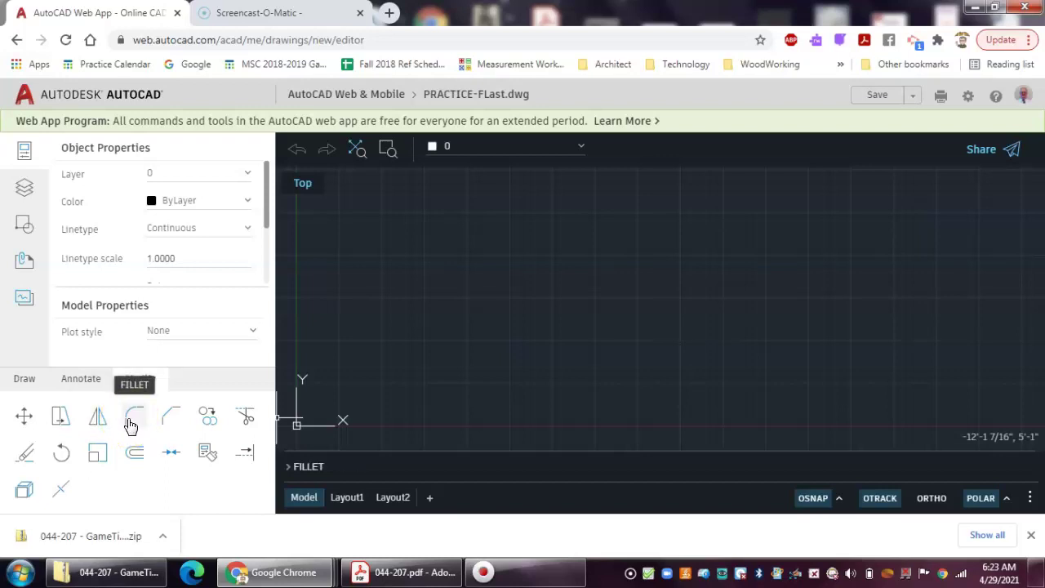
left_click(169, 422)
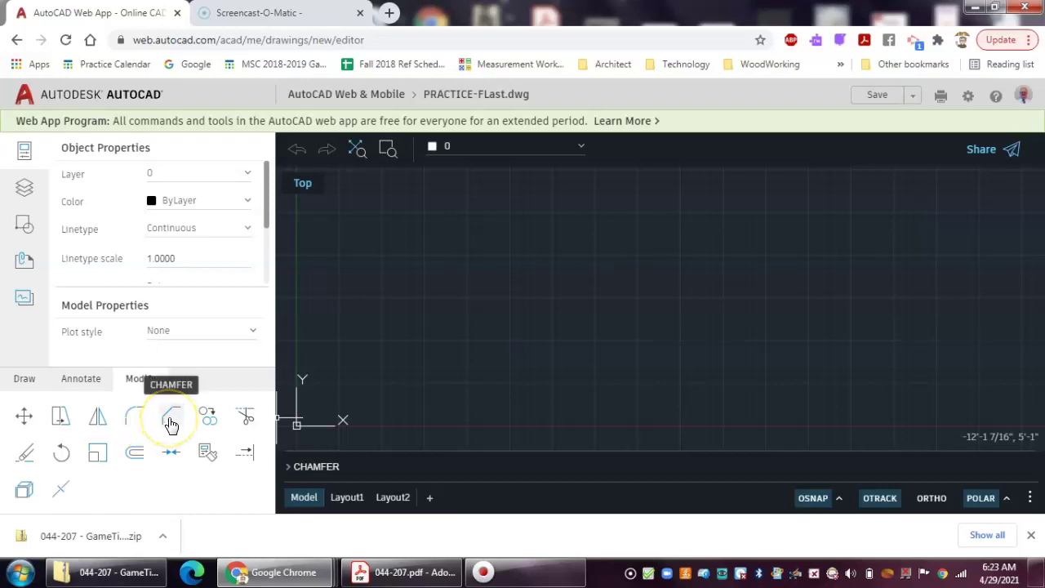
Compare the Fillet and Chamfer modification tools with each other.
left_click(133, 422)
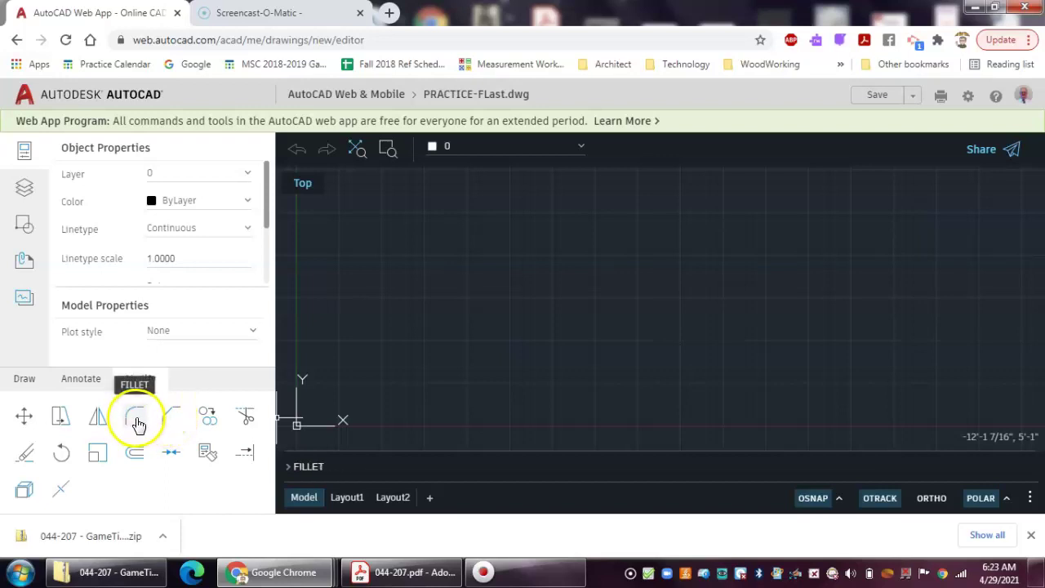
left_click(175, 422)
left_click(139, 421)
left_click(166, 420)
left_click(135, 420)
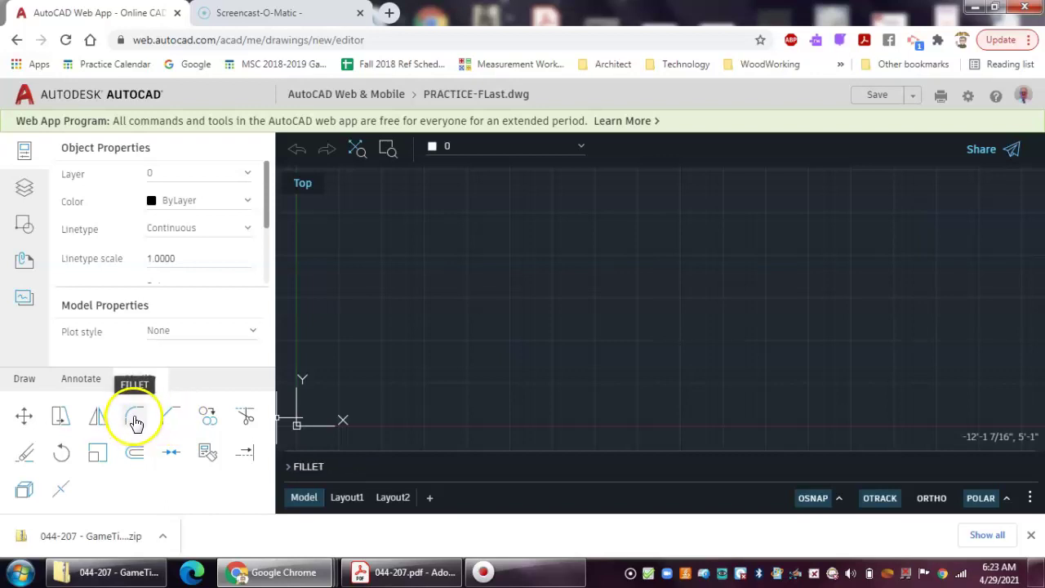
left_click(166, 420)
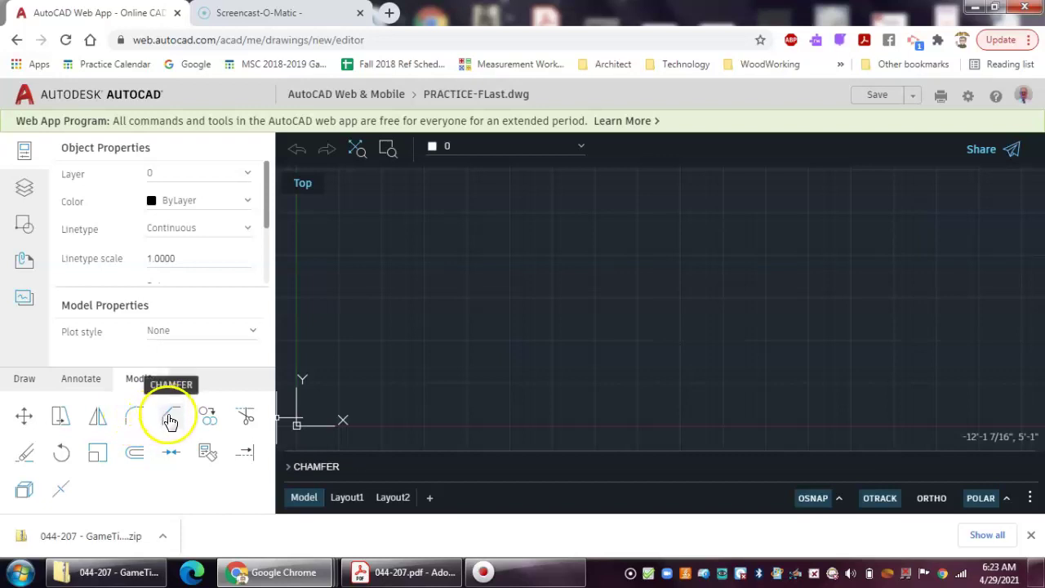
key("Escape")
Examine the remaining modification tools: Copy, Trim, Erase, Rotate, Scale, Offset, Join, Matchprop, Extend, Explode and Breakatpoint.
left_click(209, 420)
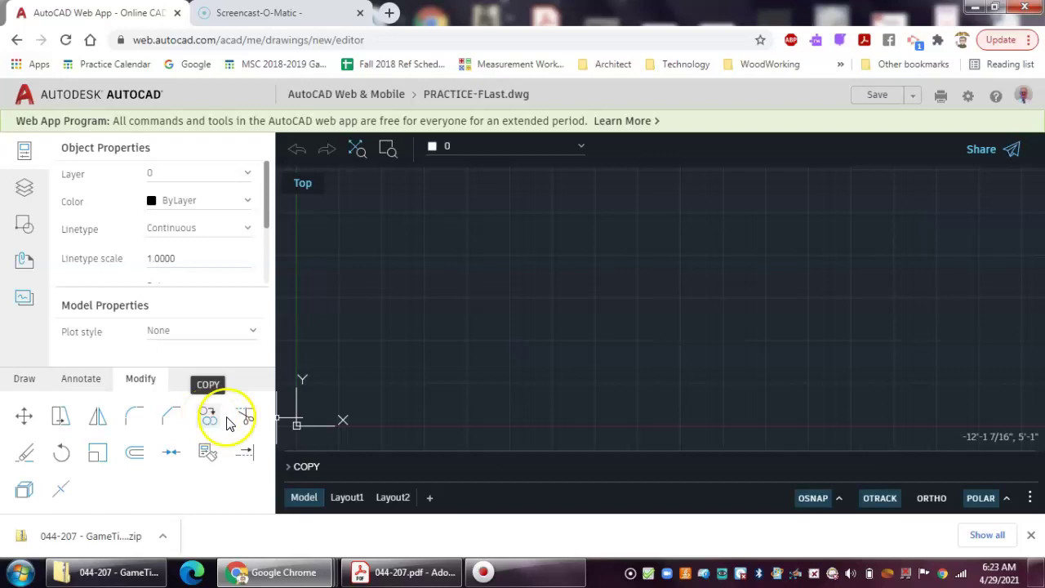
left_click(245, 417)
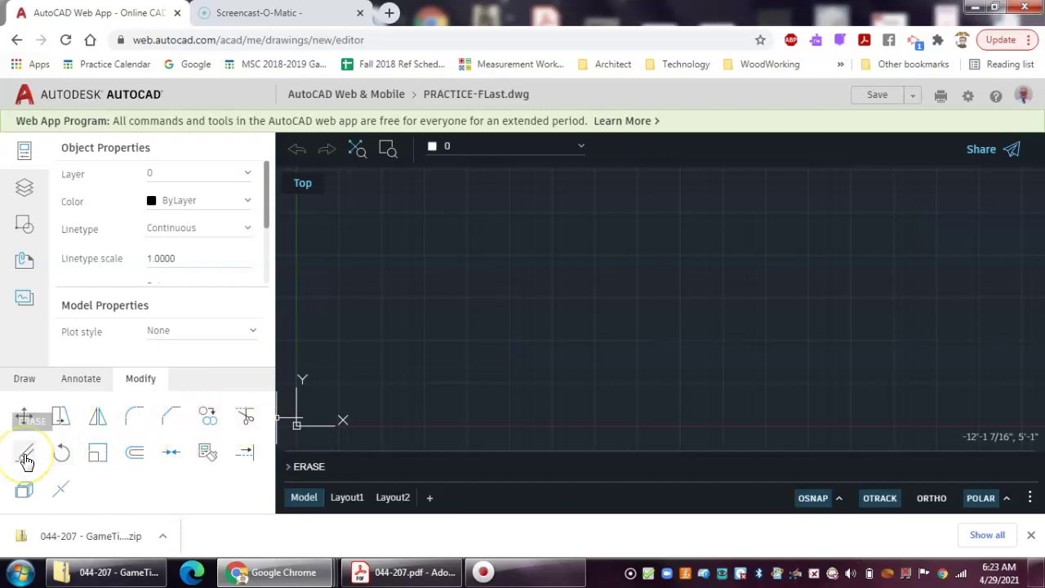
left_click(60, 455)
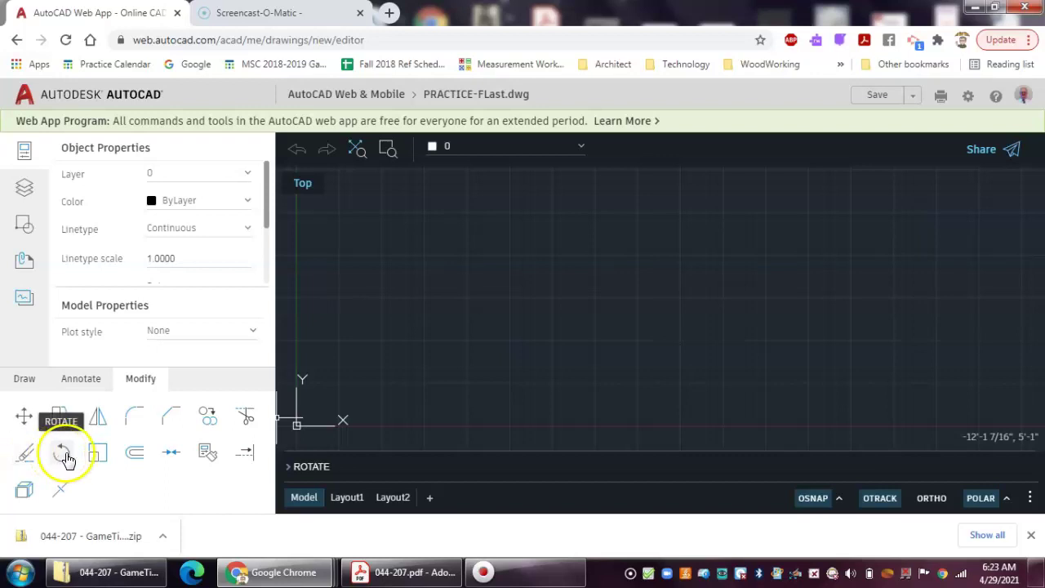
left_click(98, 457)
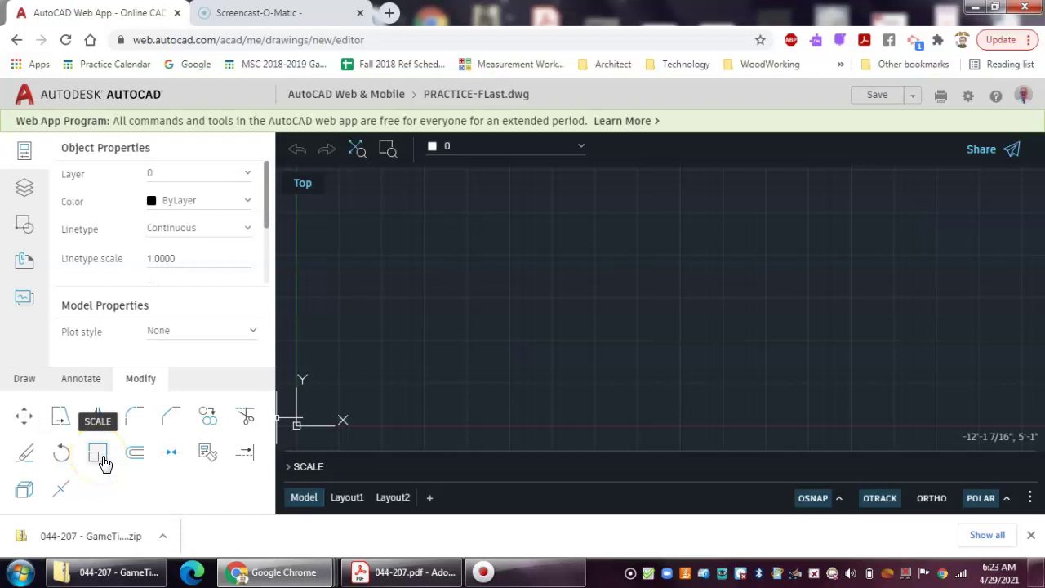
left_click(136, 457)
left_click(174, 457)
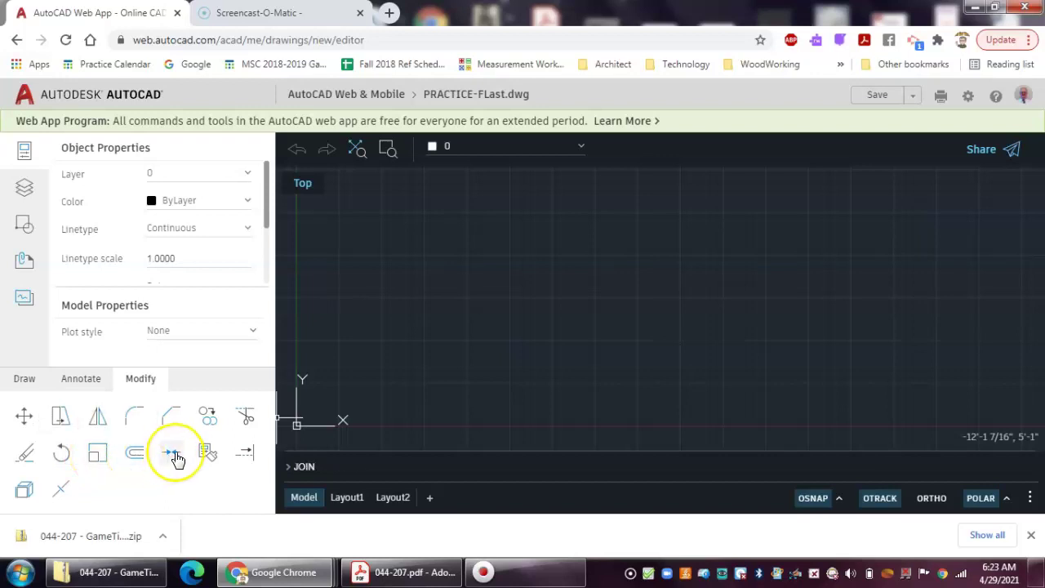
left_click(207, 457)
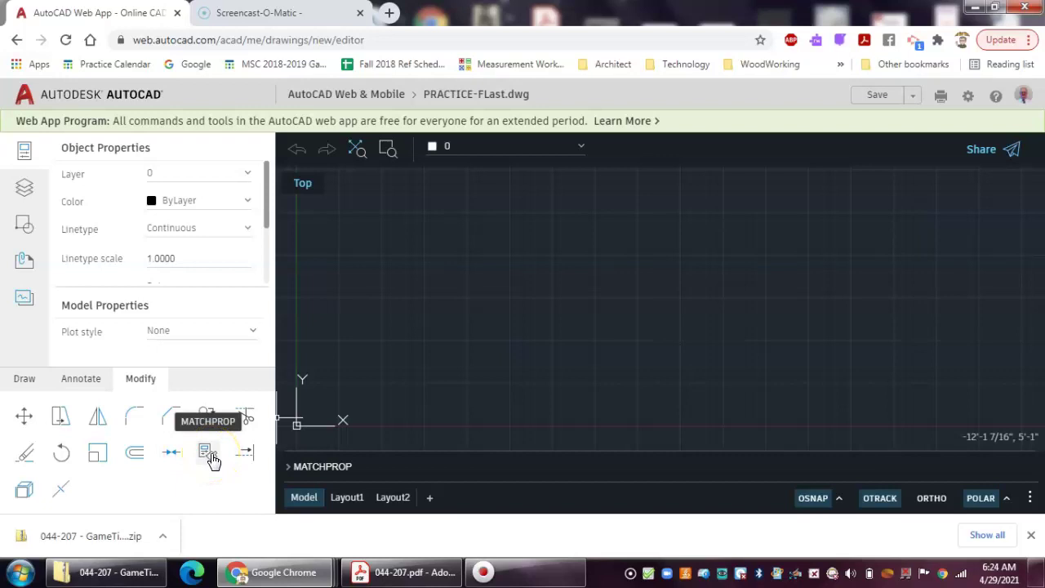
left_click(245, 454)
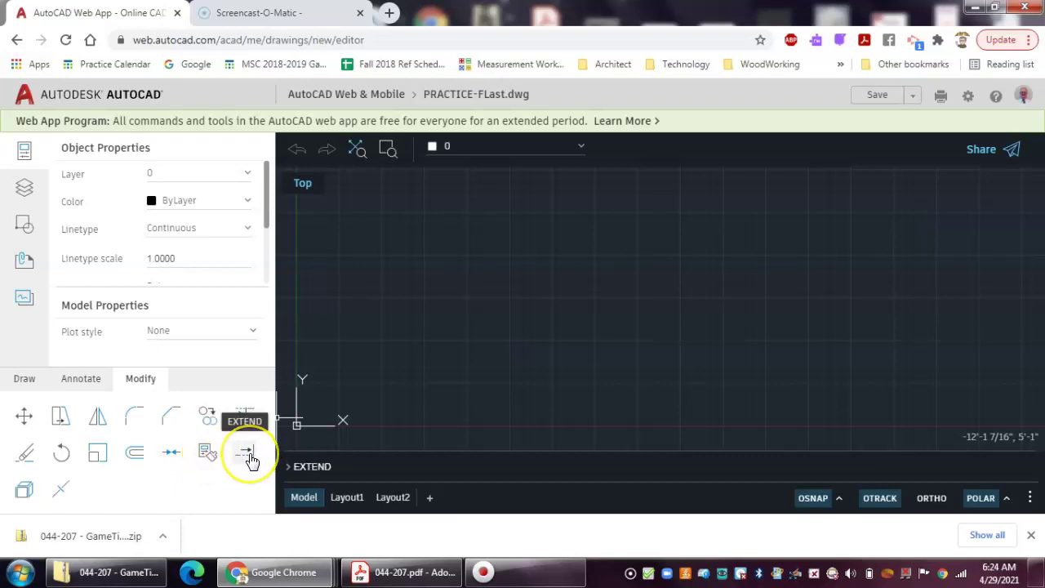
left_click(23, 490)
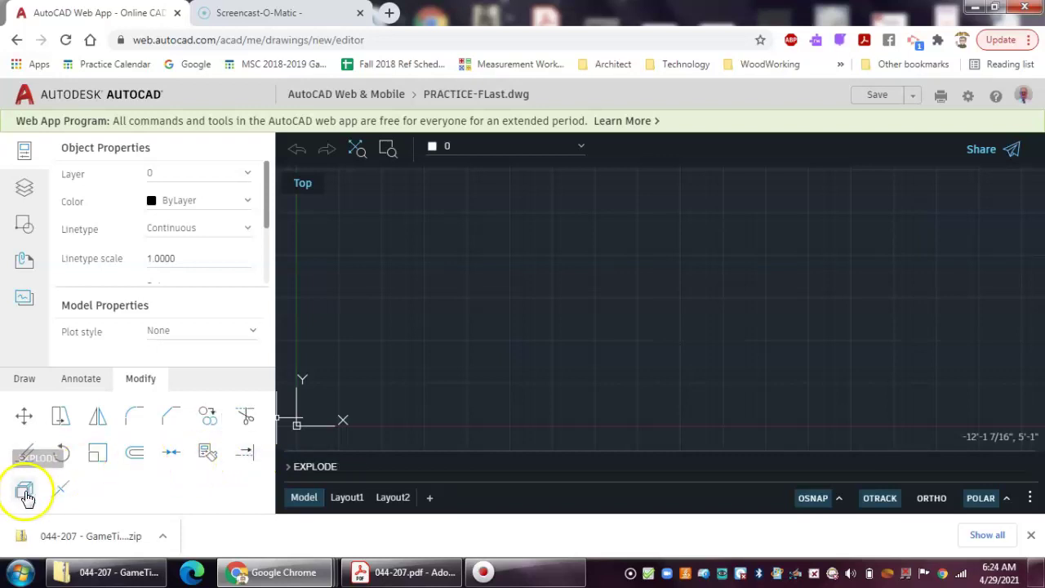
left_click(63, 492)
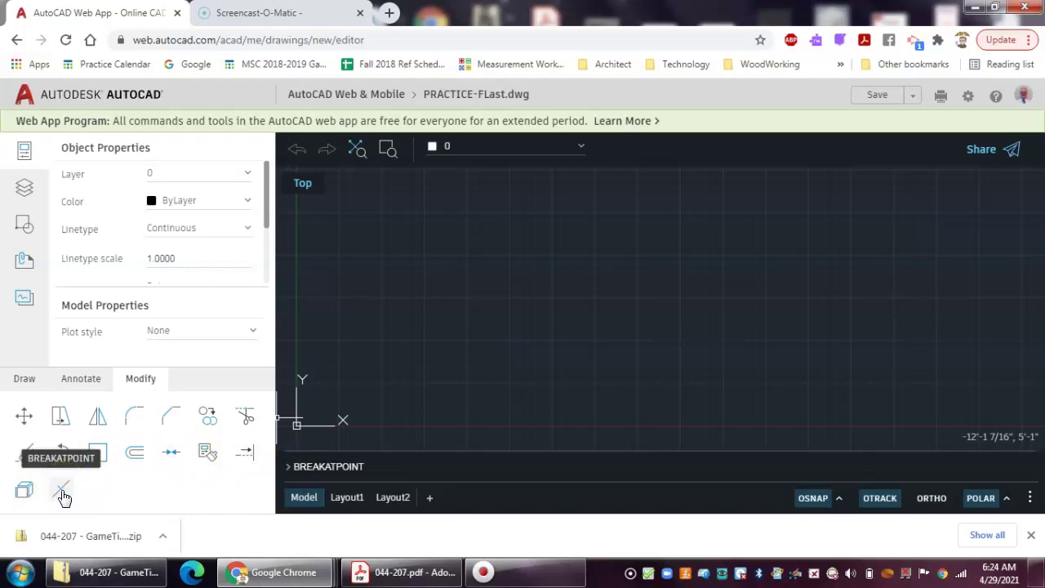
Review the Stretch, Fillet, Move and Copy modification tools again and return to the drawing tools.
left_click(60, 417)
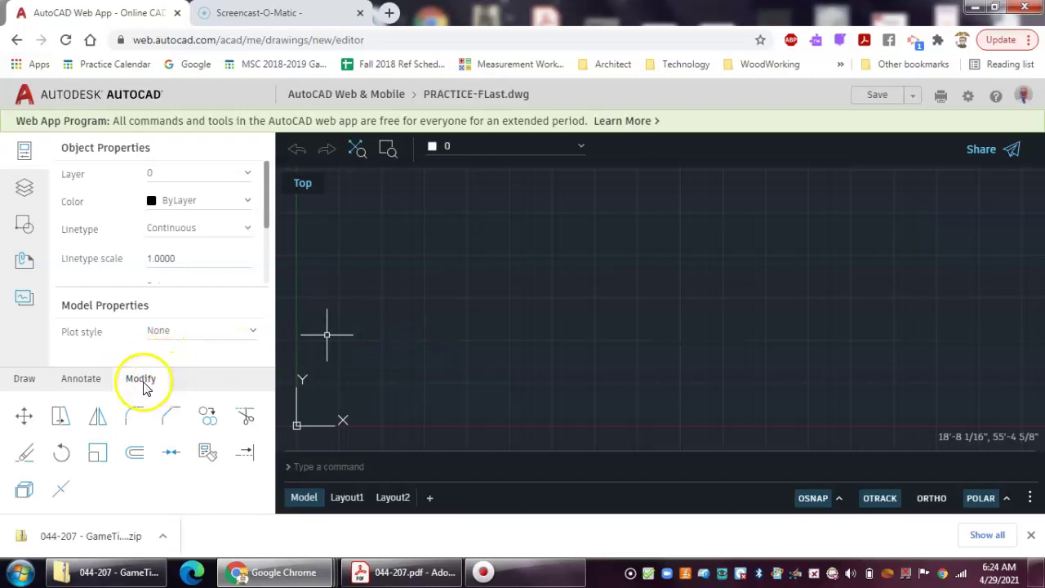
left_click(135, 416)
left_click(24, 418)
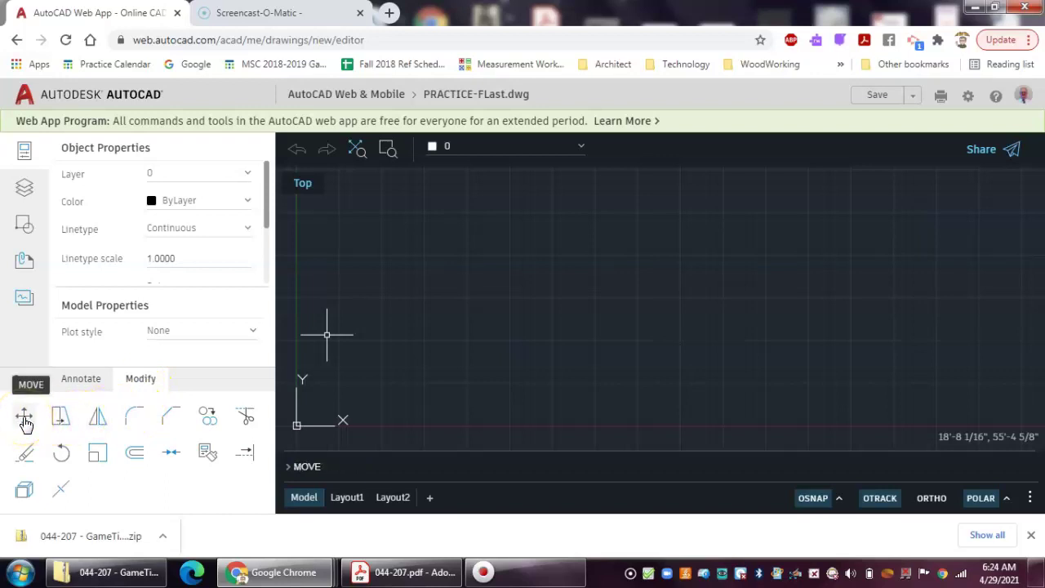
left_click(206, 418)
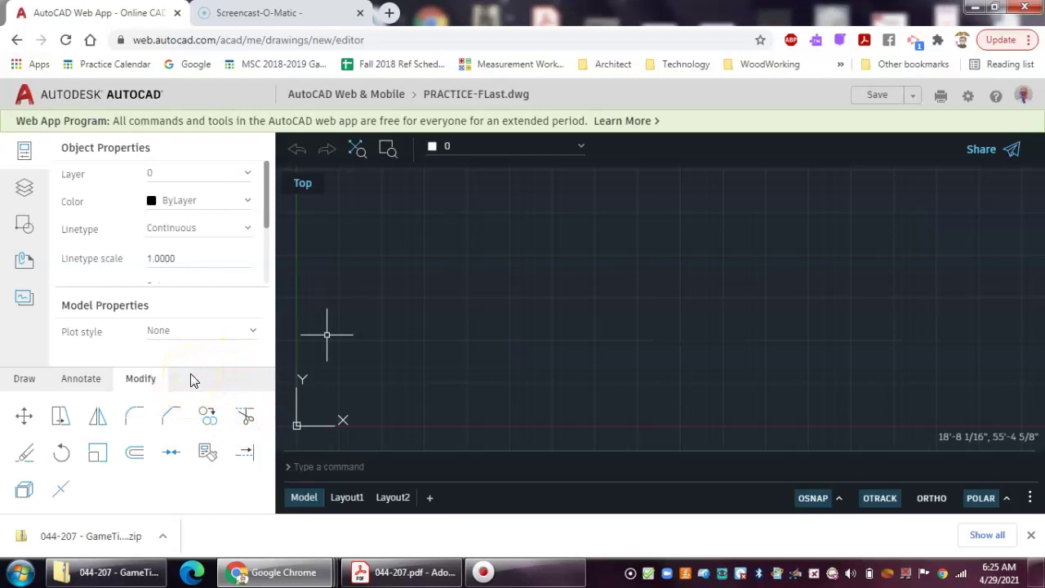
left_click(24, 380)
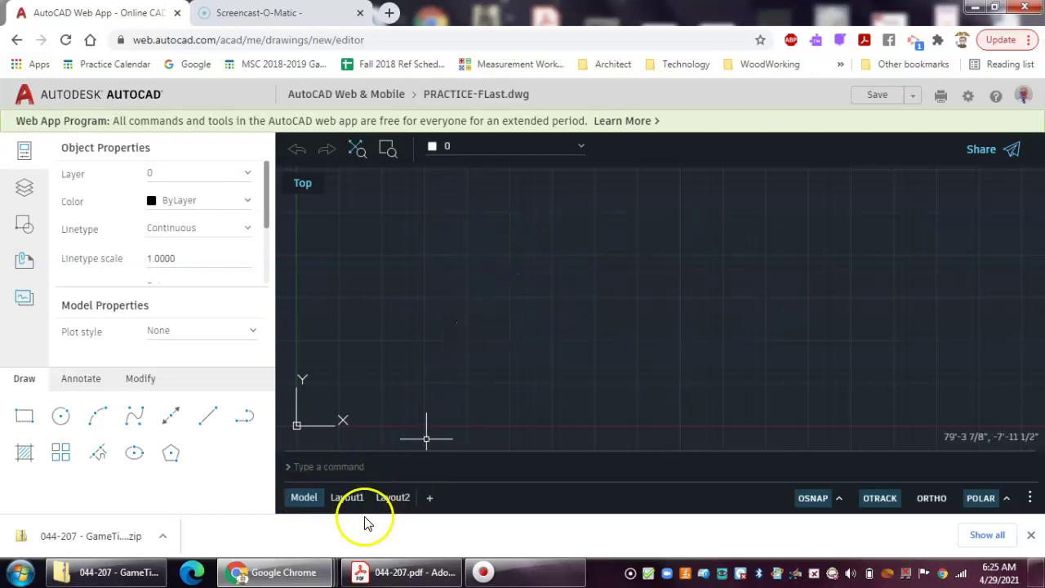
Examine the paper-space sheets Layout1 and Layout2, compare them with model space, and return to the model.
left_click(346, 501)
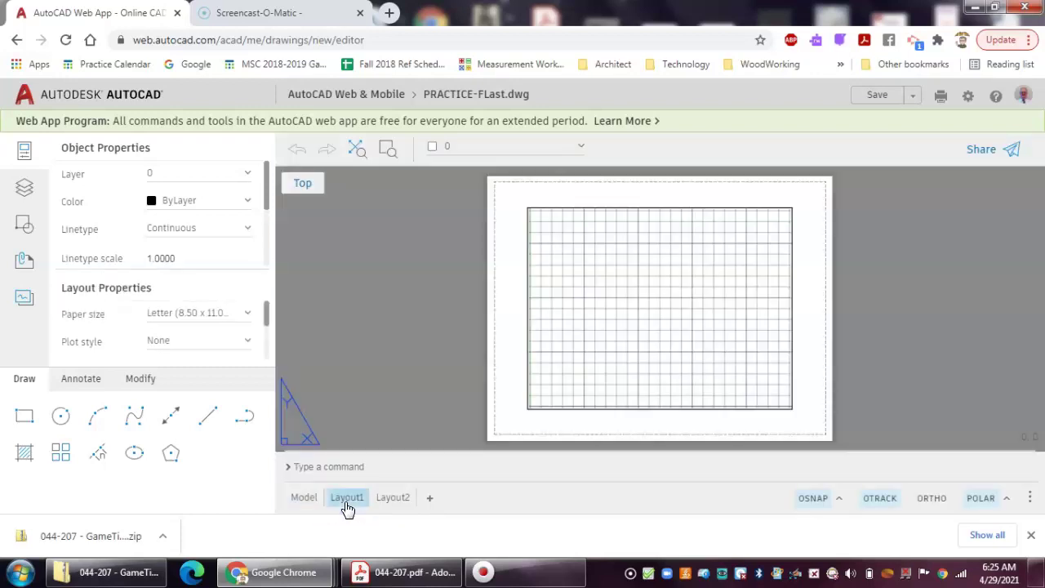
left_click(391, 503)
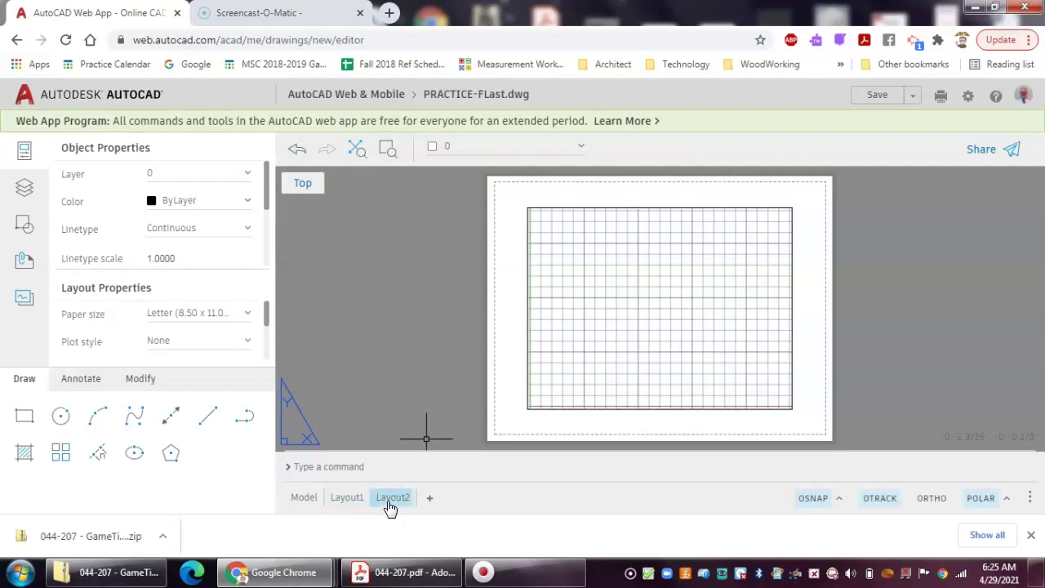
left_click(347, 500)
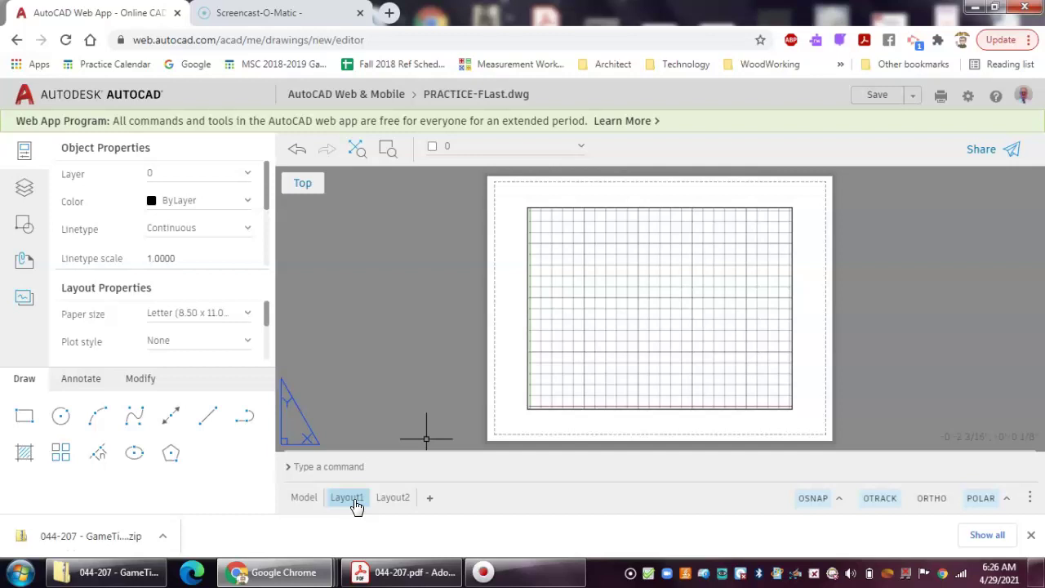
left_click(359, 498)
left_click(301, 497)
left_click(367, 500)
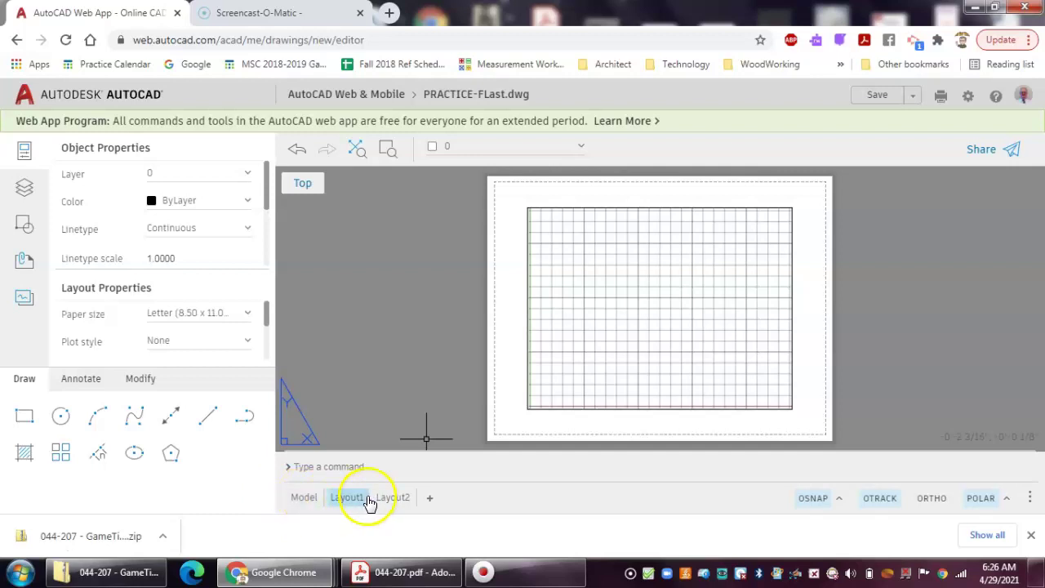
left_click(304, 499)
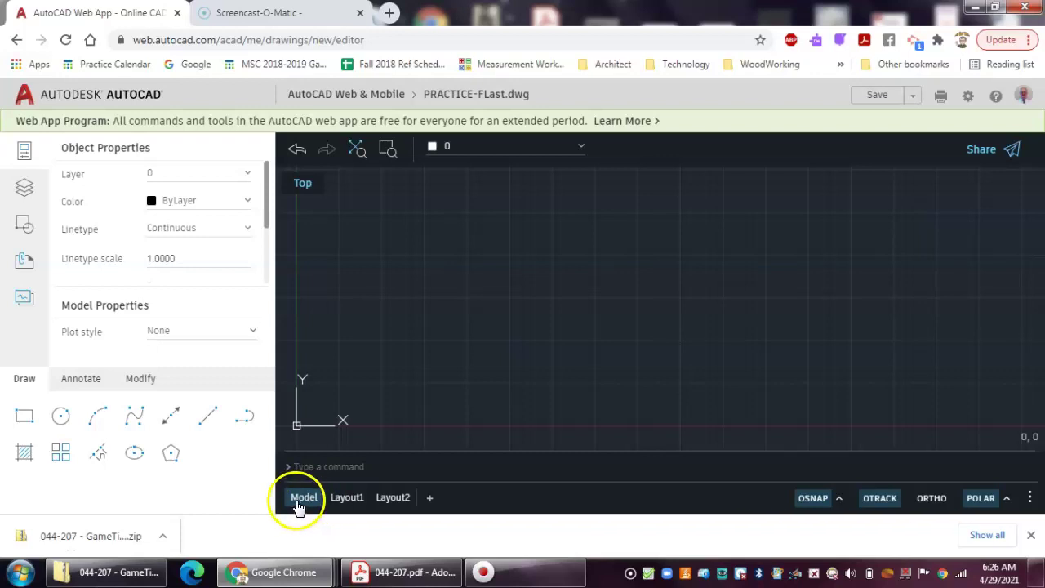
Turn off object snap, object snap tracking and polar tracking.
left_click(812, 499)
left_click(881, 499)
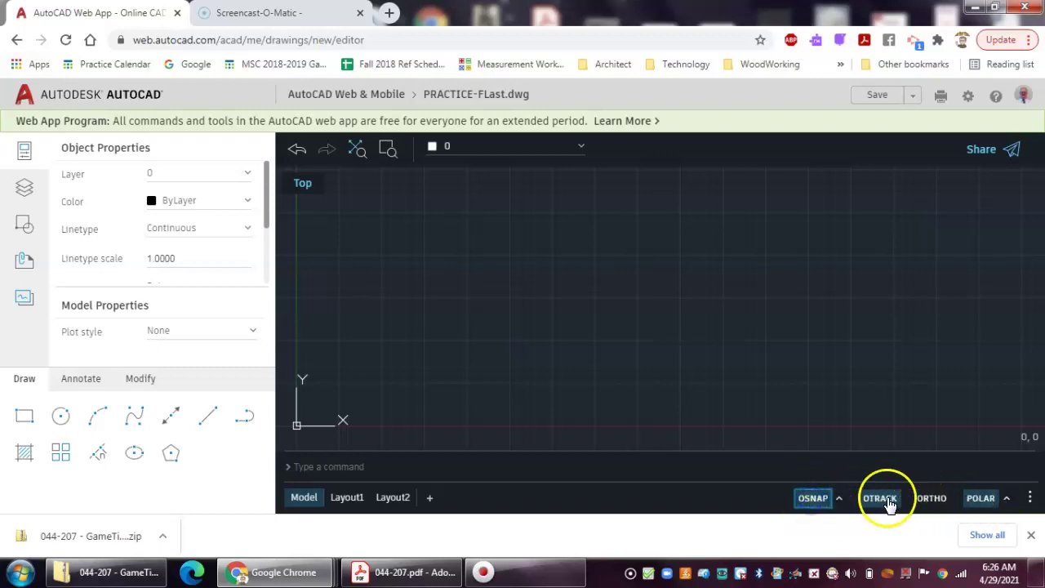
left_click(980, 503)
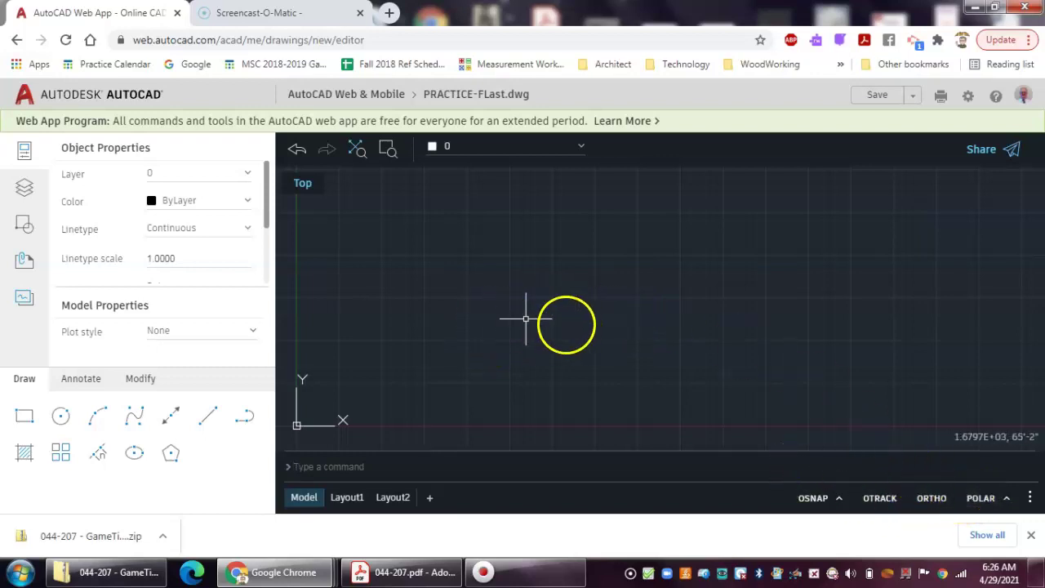
left_click(690, 354)
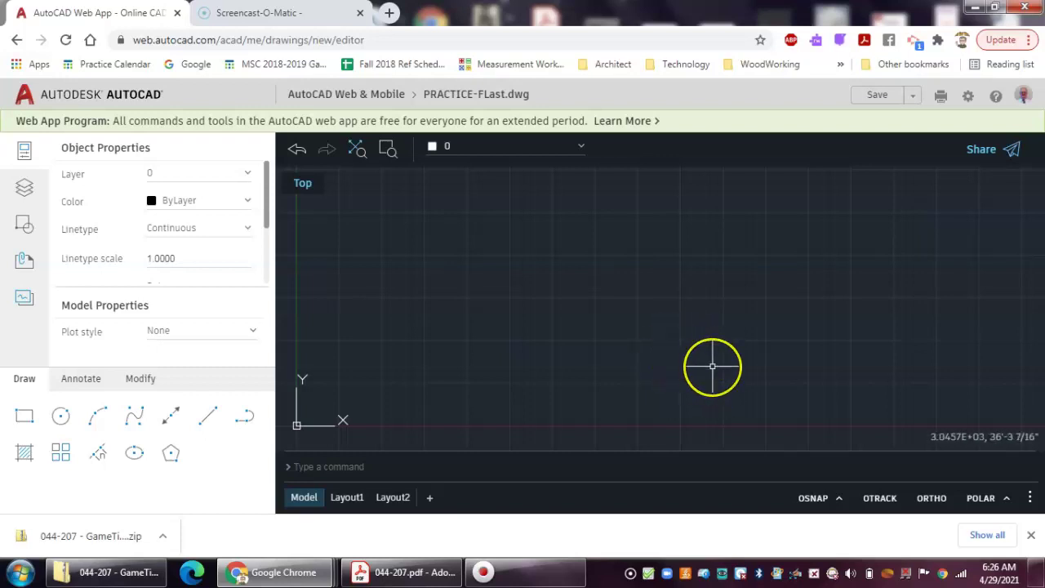
left_click(711, 364)
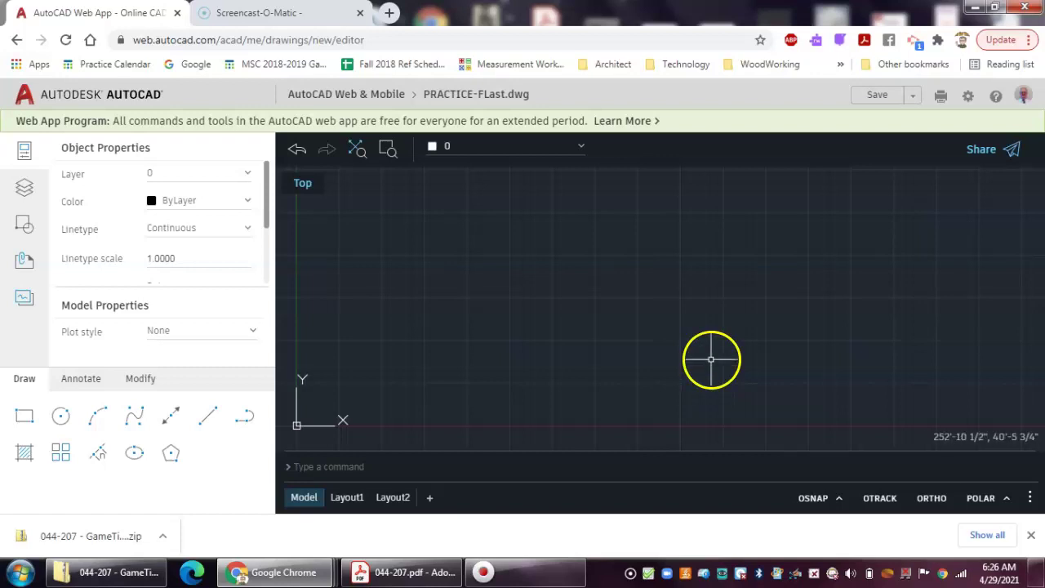
Examine the available object snap modes, including Endpoint, Midpoint, Intersection and Extension.
left_click(813, 501)
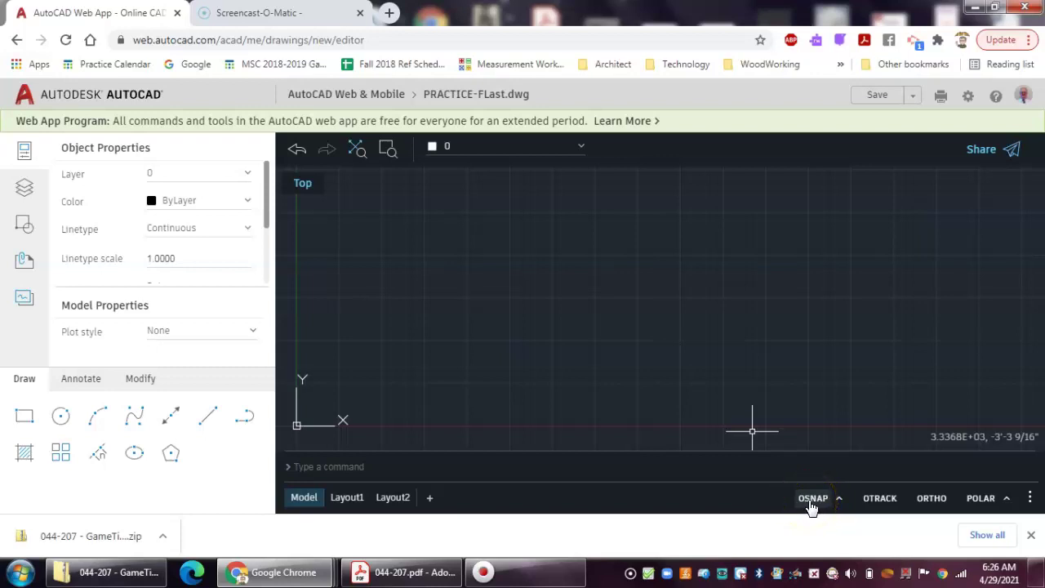
left_click(838, 500)
left_click(839, 500)
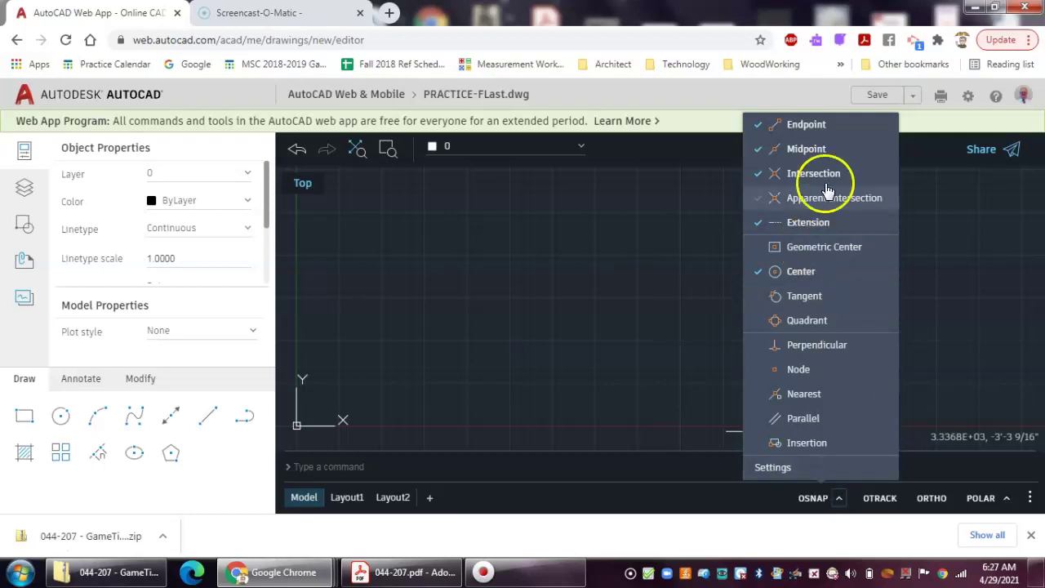
left_click(830, 130)
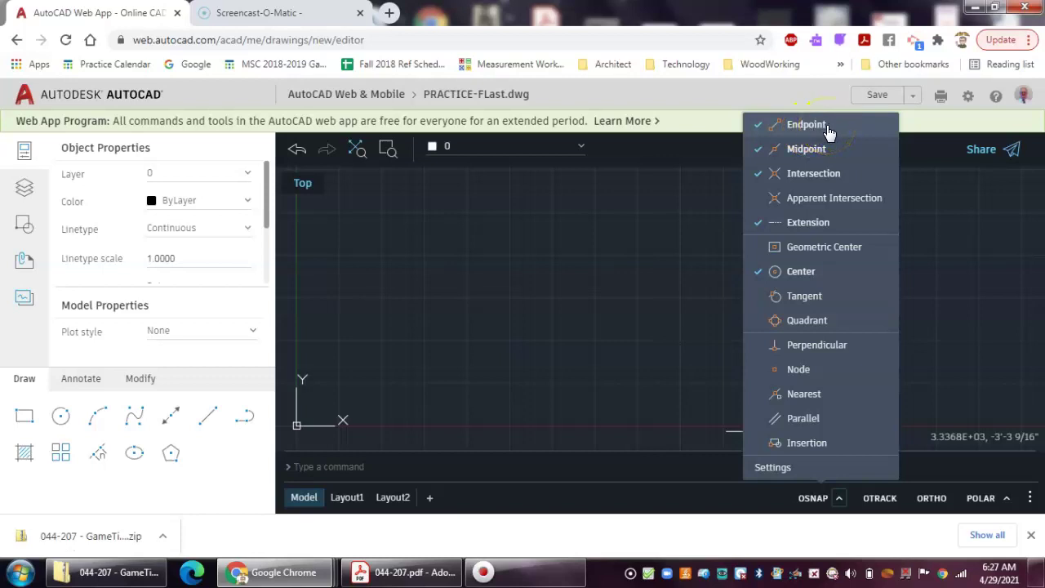
left_click(829, 131)
left_click(799, 132)
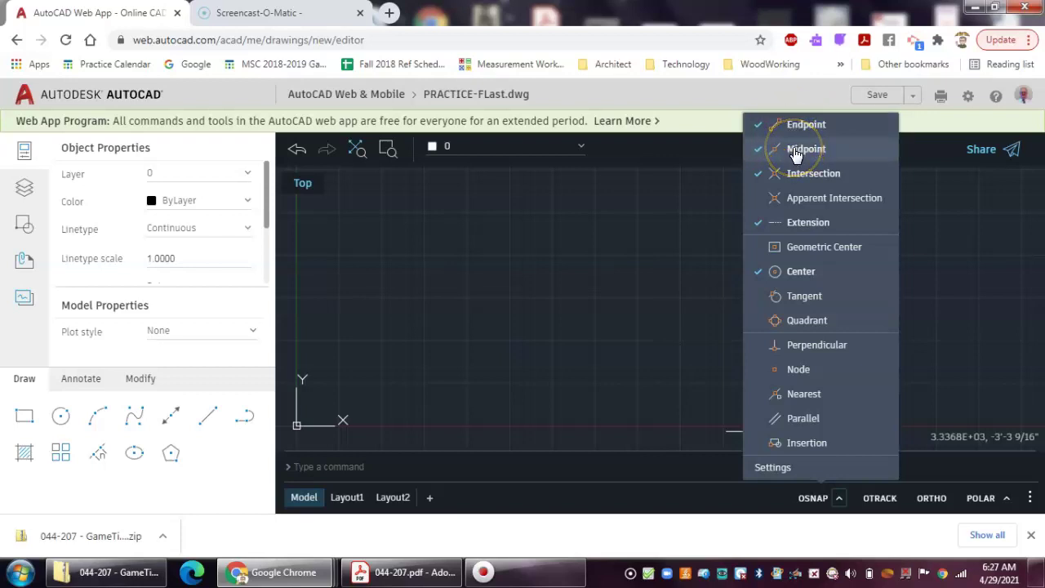
left_click(759, 150)
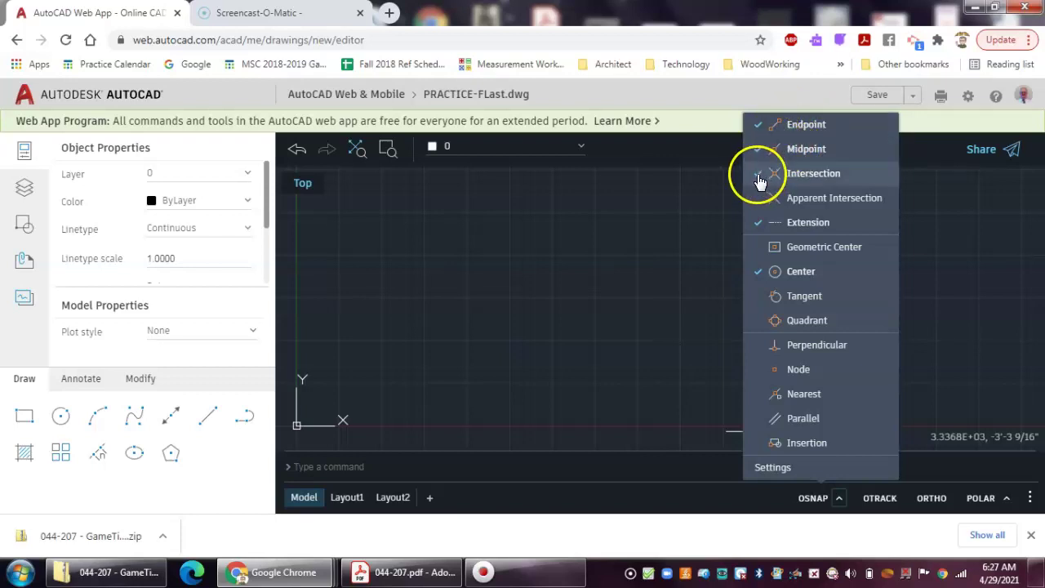
left_click(759, 175)
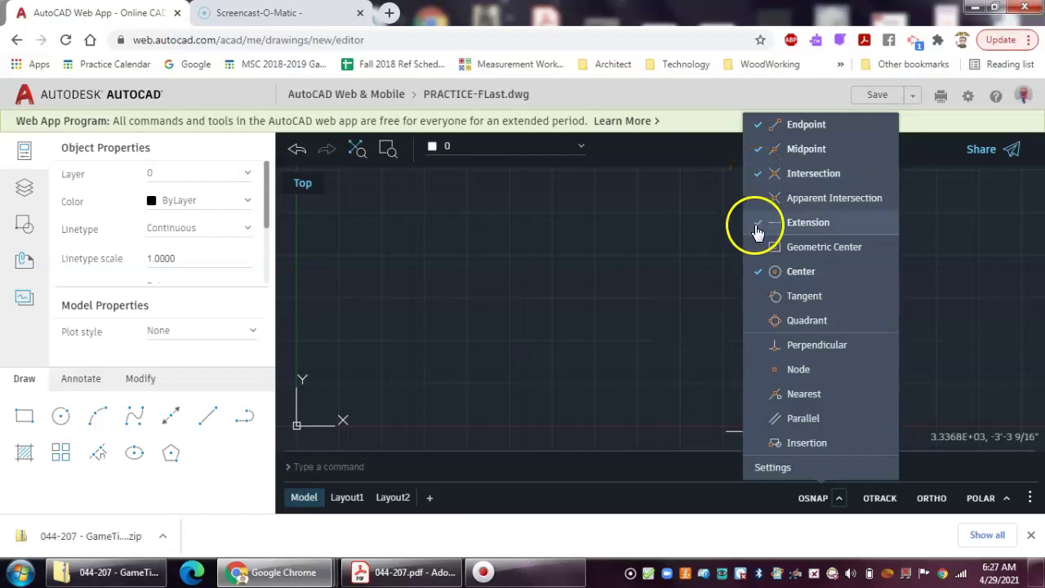
left_click(757, 226)
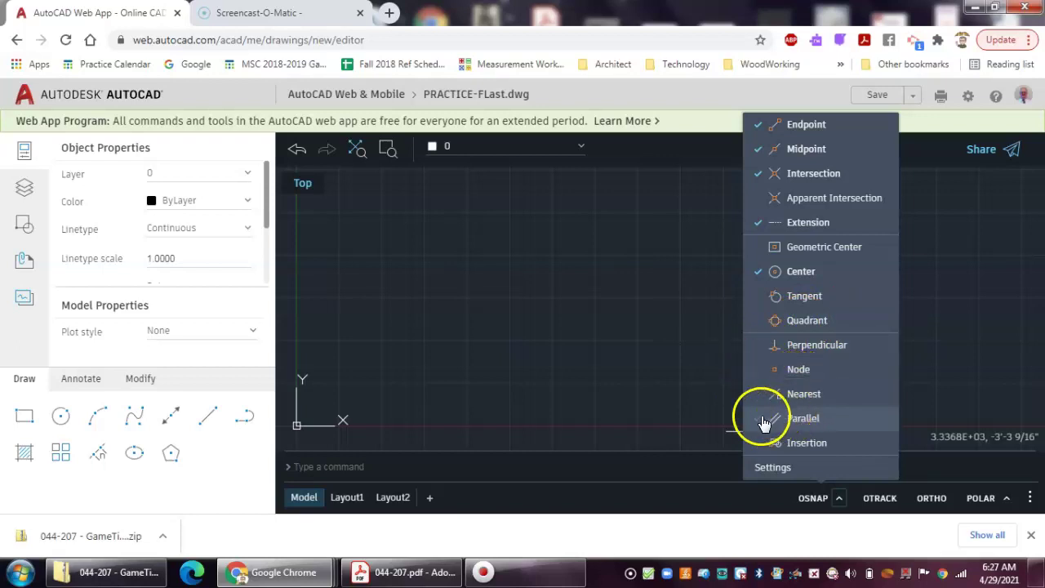
Disable the Endpoint, Midpoint, Intersection and Extension object snap modes.
left_click(792, 148)
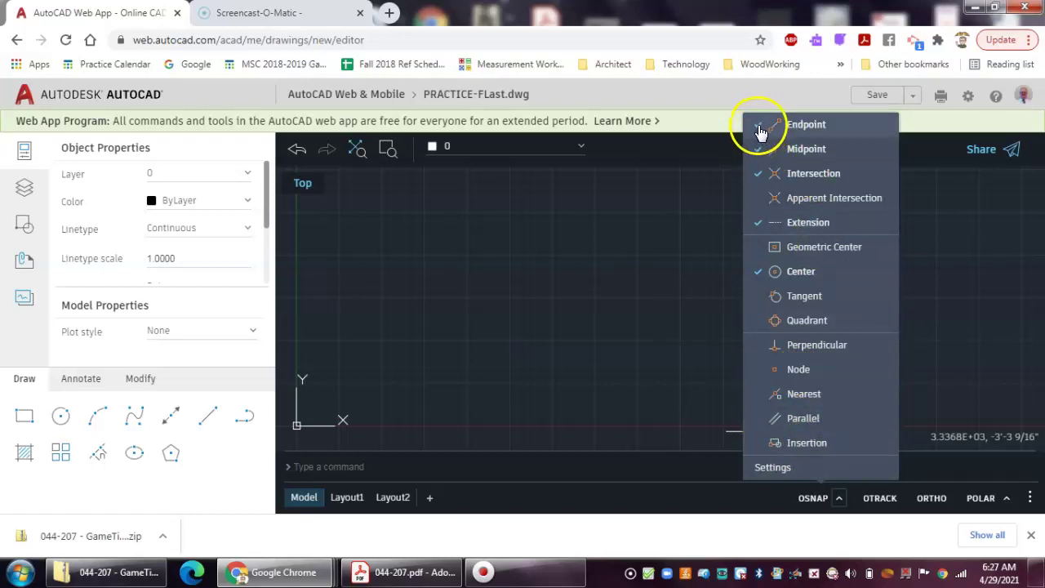
left_click(758, 150)
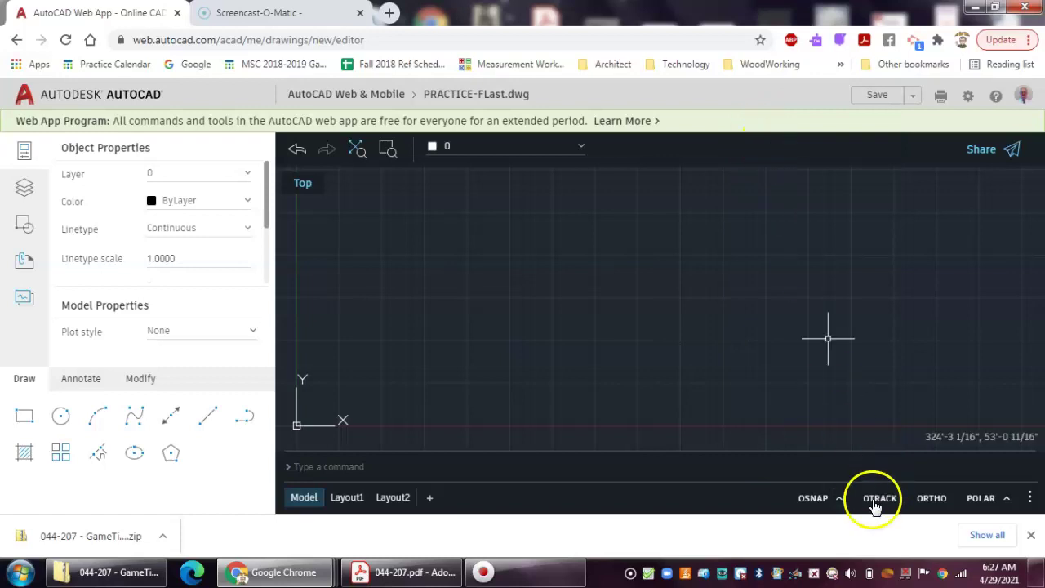
left_click(837, 500)
left_click(755, 152)
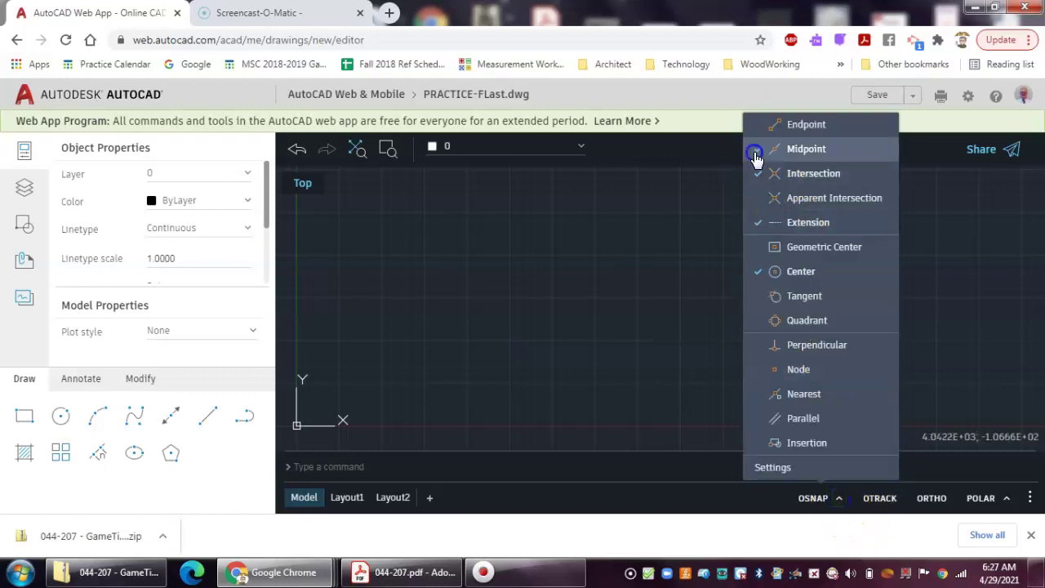
left_click(839, 499)
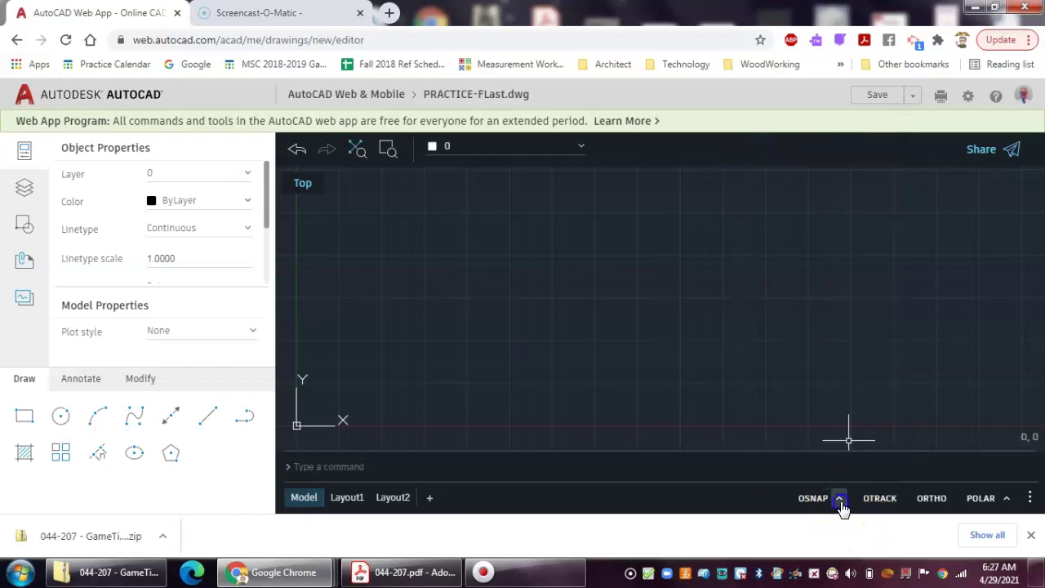
left_click(751, 173)
left_click(839, 499)
left_click(757, 222)
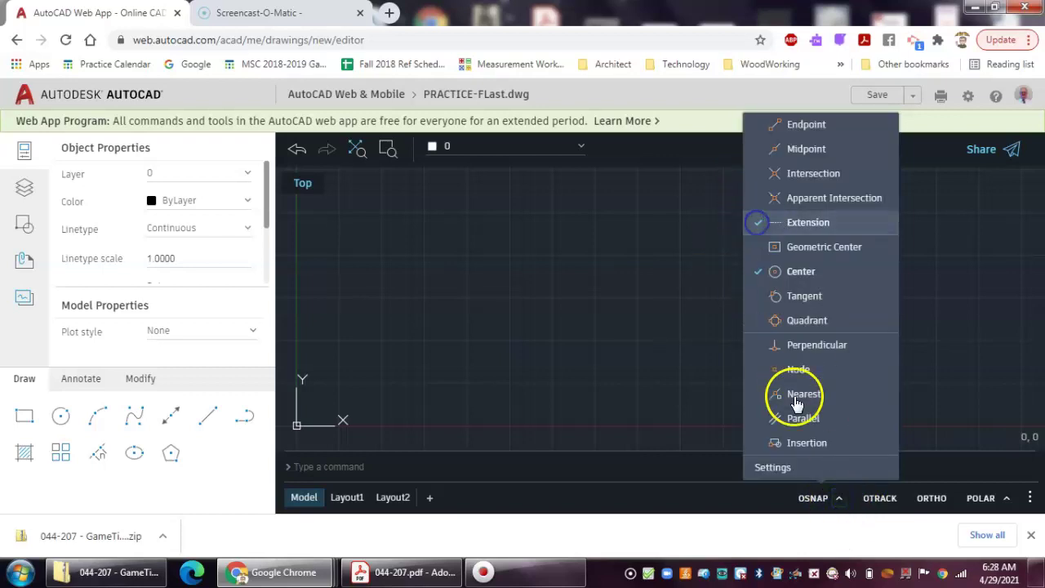
left_click(839, 498)
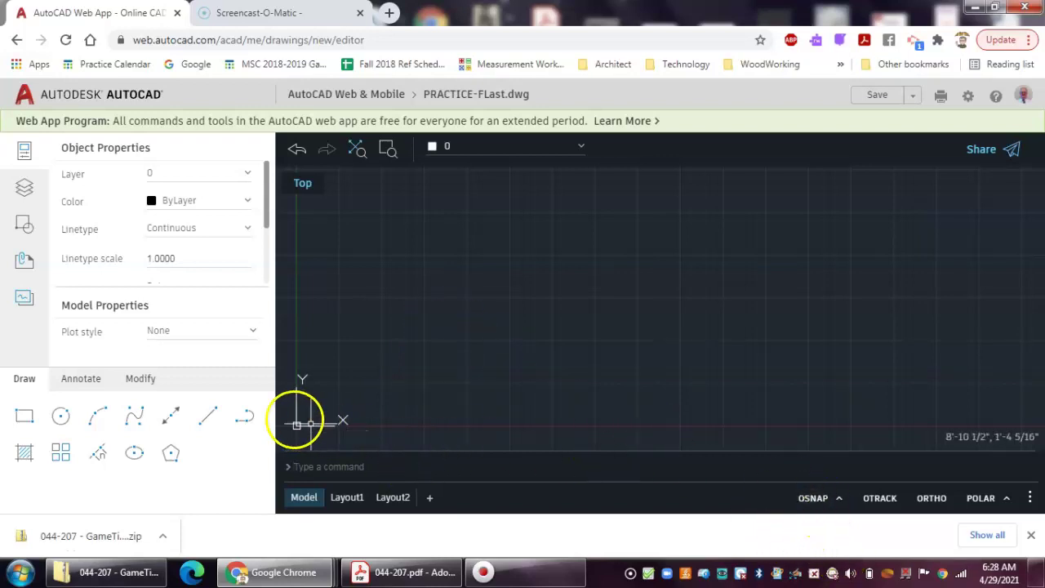
Draw a horizontal line starting at 1,1 with an angle of 0° and a length of 5.5, then end the command.
left_click(207, 416)
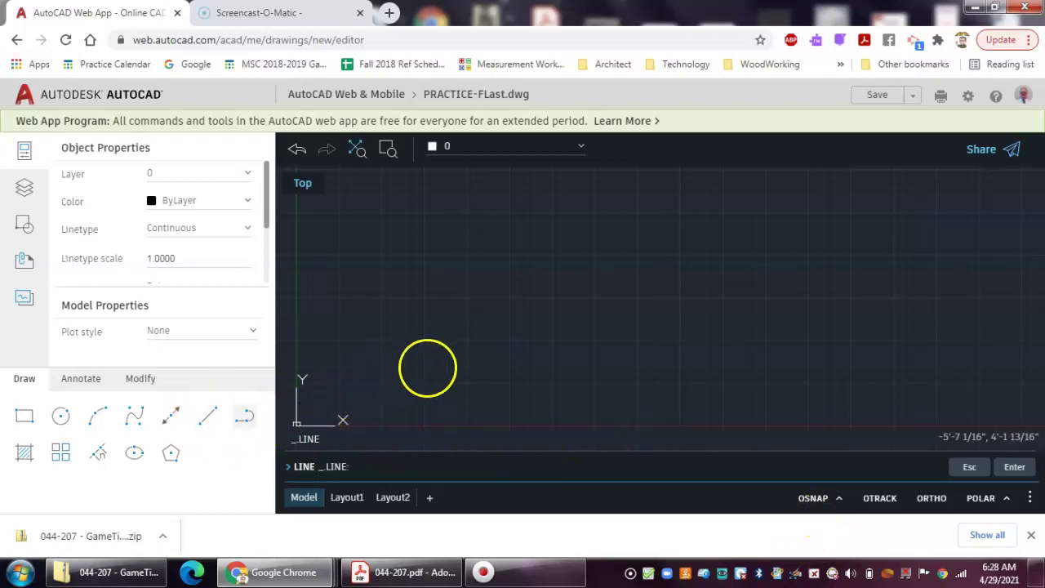
left_click(208, 418)
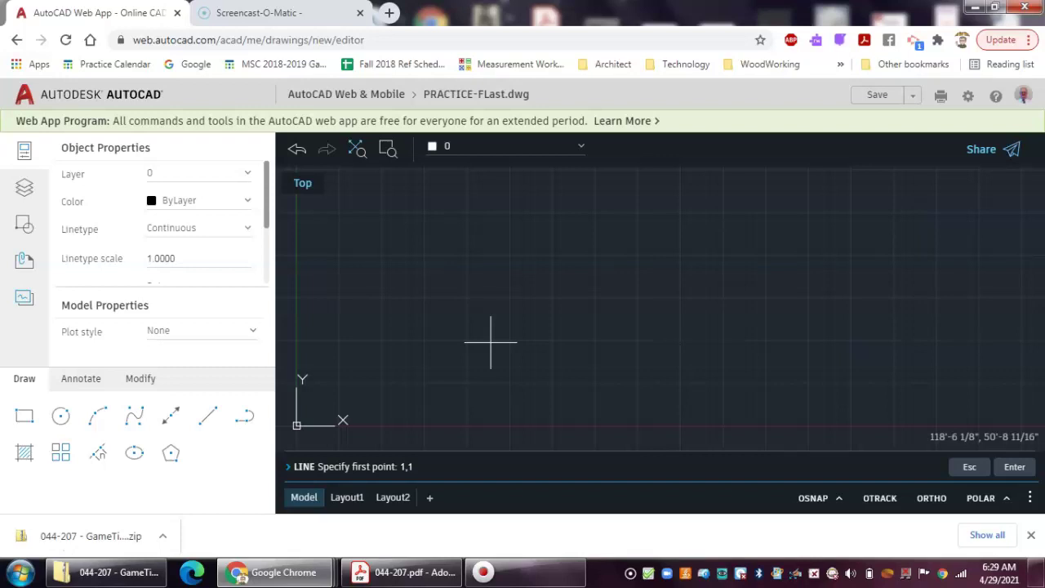
type("1,1")
key("Return")
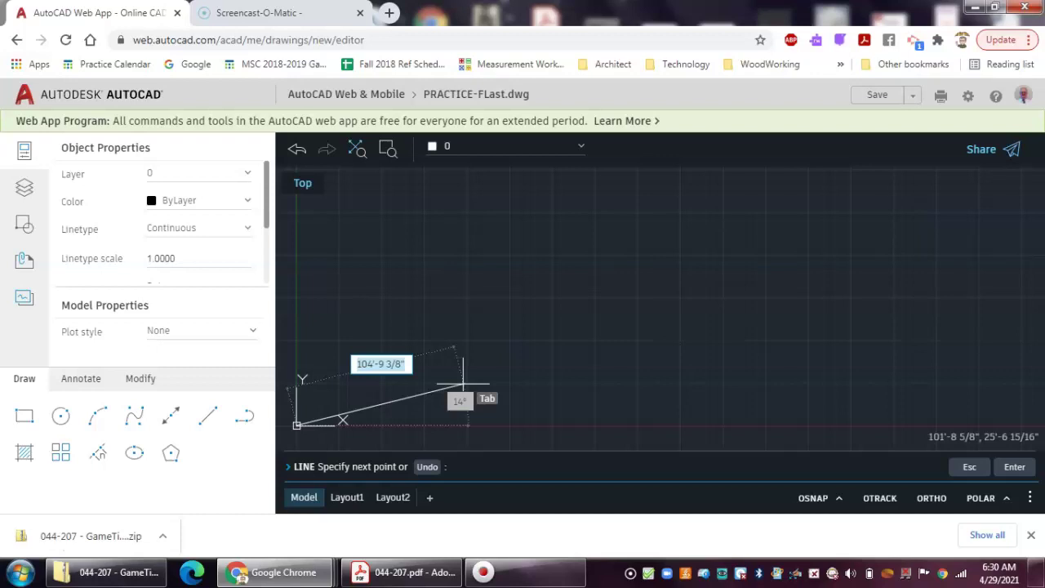
key("Tab")
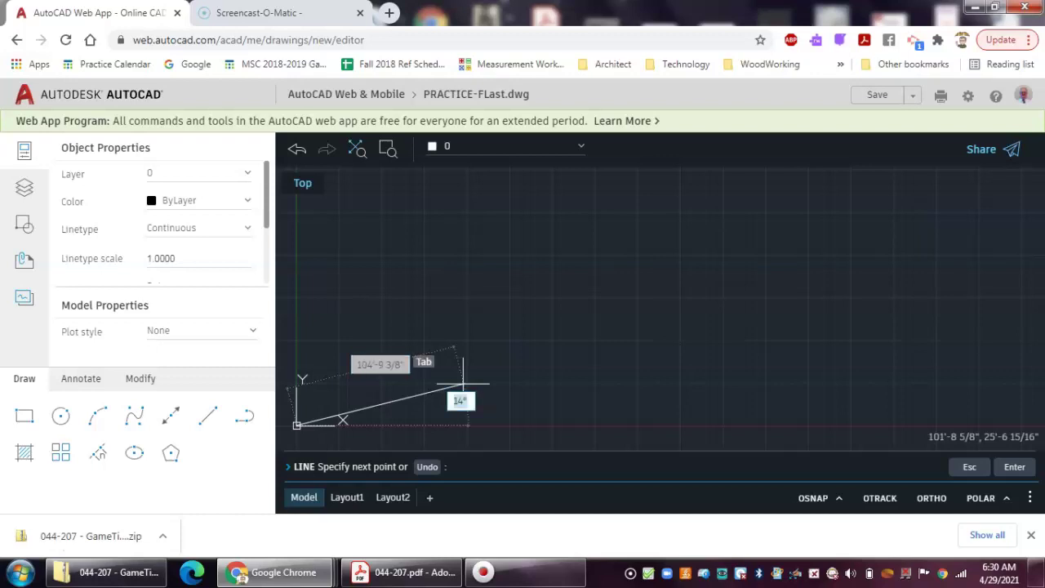
type("0")
key("Tab")
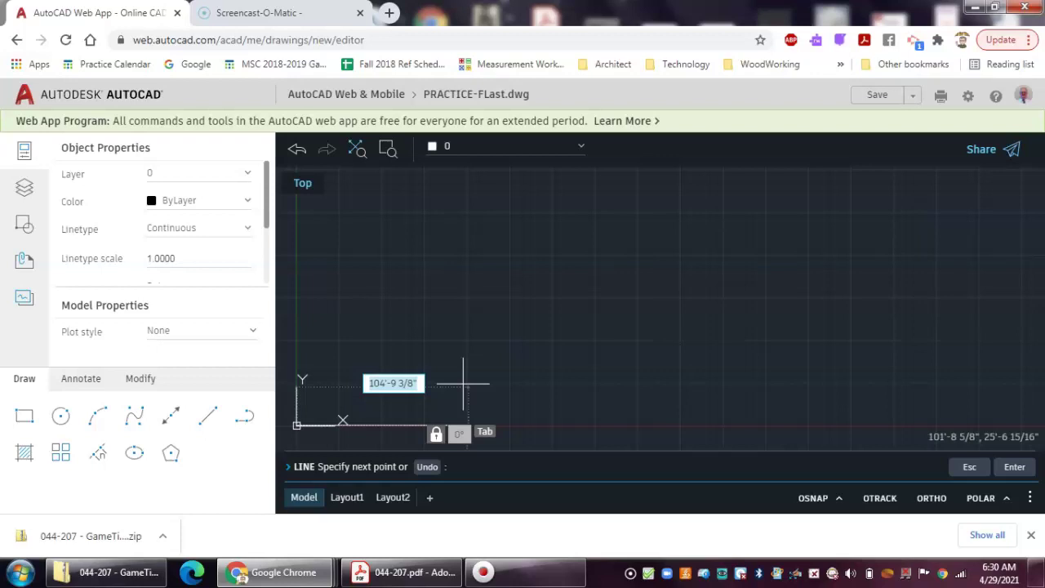
type("5.5")
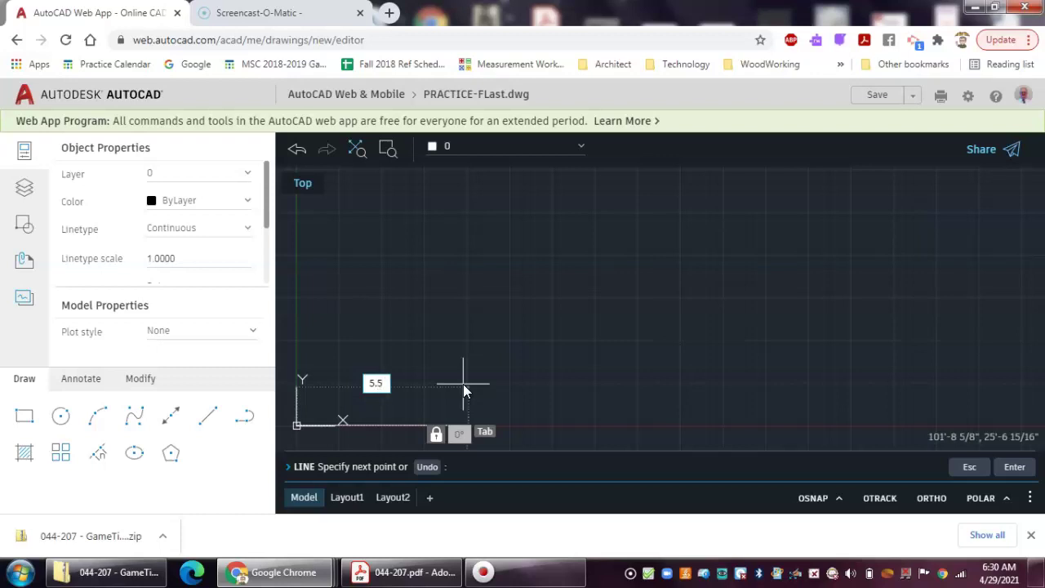
key("Return")
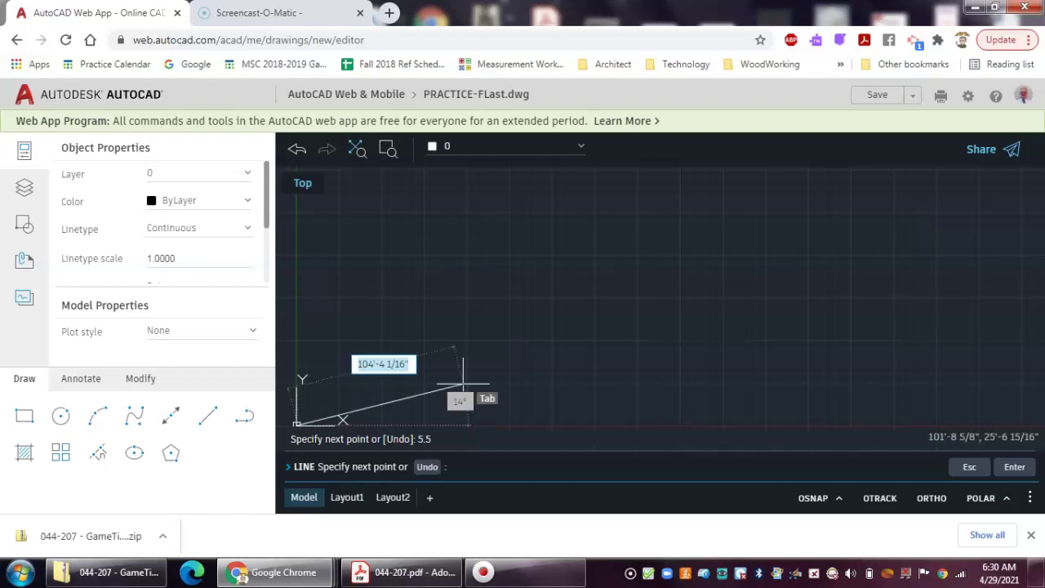
left_click(328, 400)
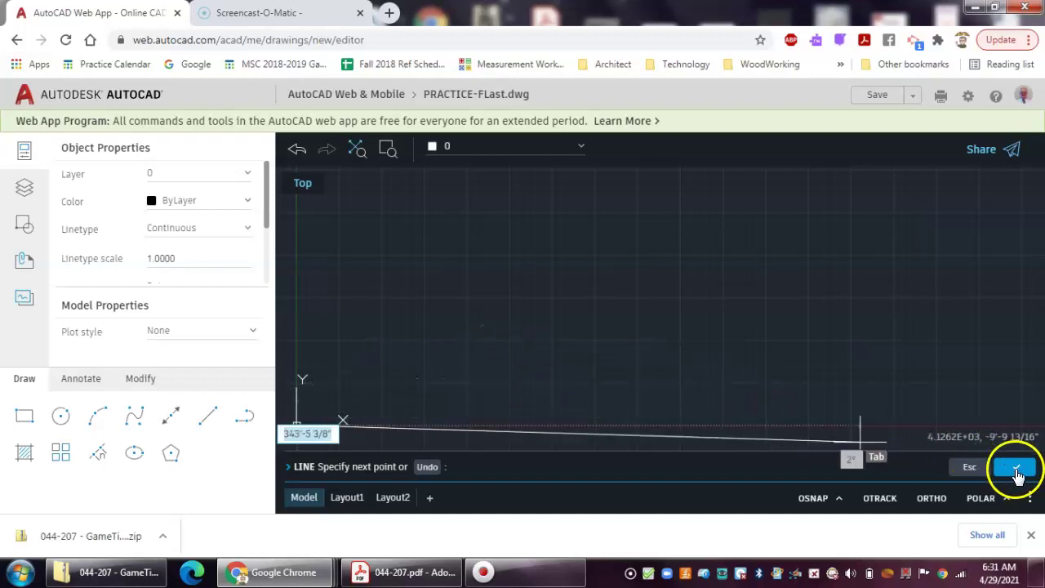
right_click(683, 305)
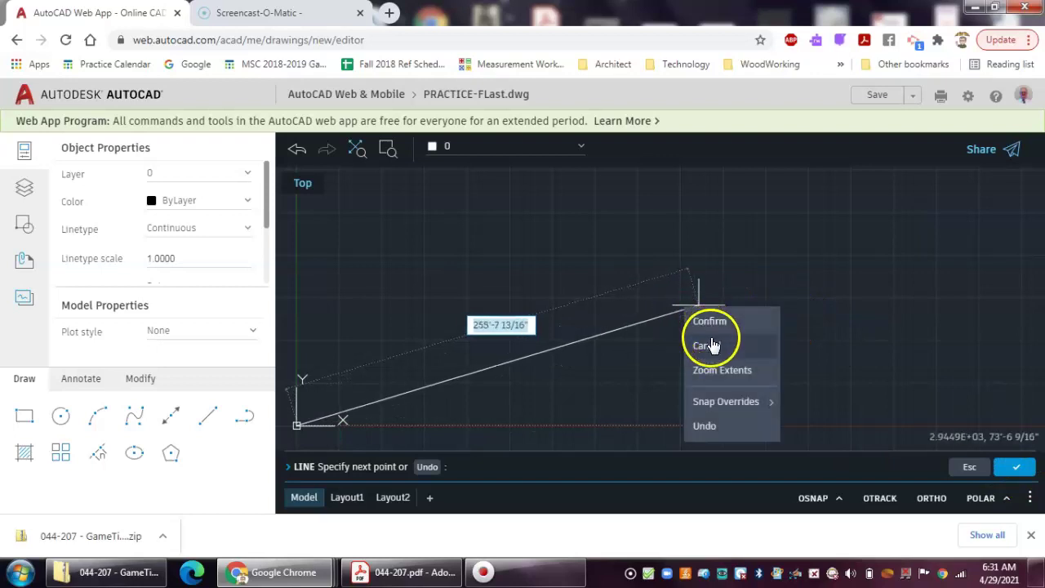
left_click(707, 345)
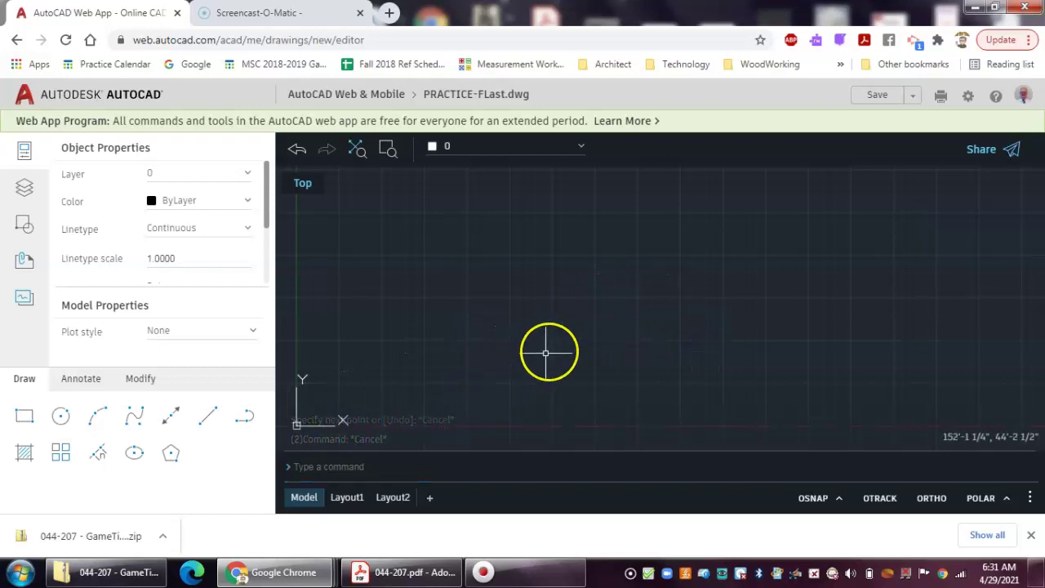
Zoom the view with the All option to bring the horizontal line into sight.
type("zoom")
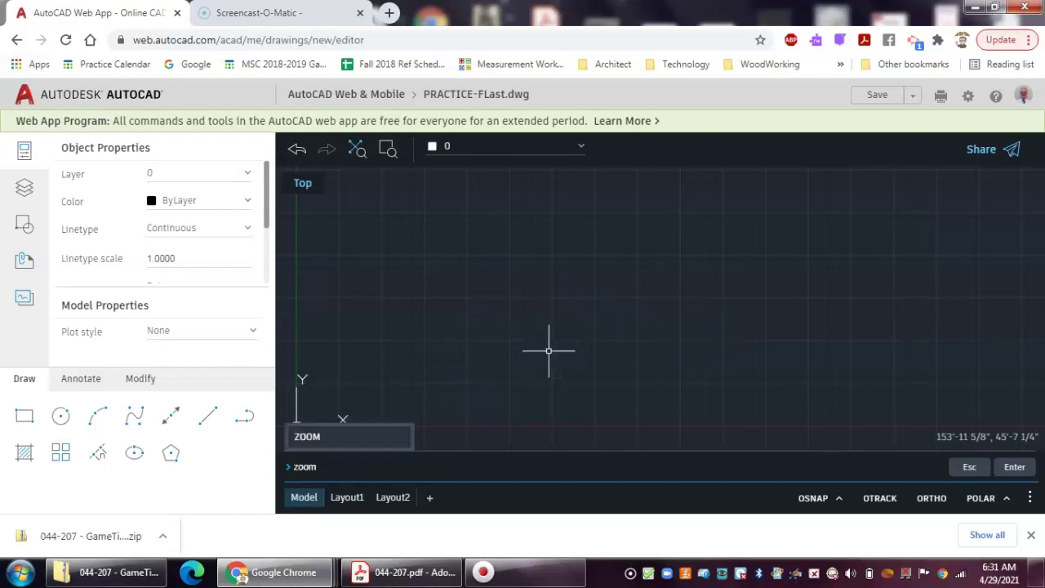
key("Return")
type("a")
key("Return")
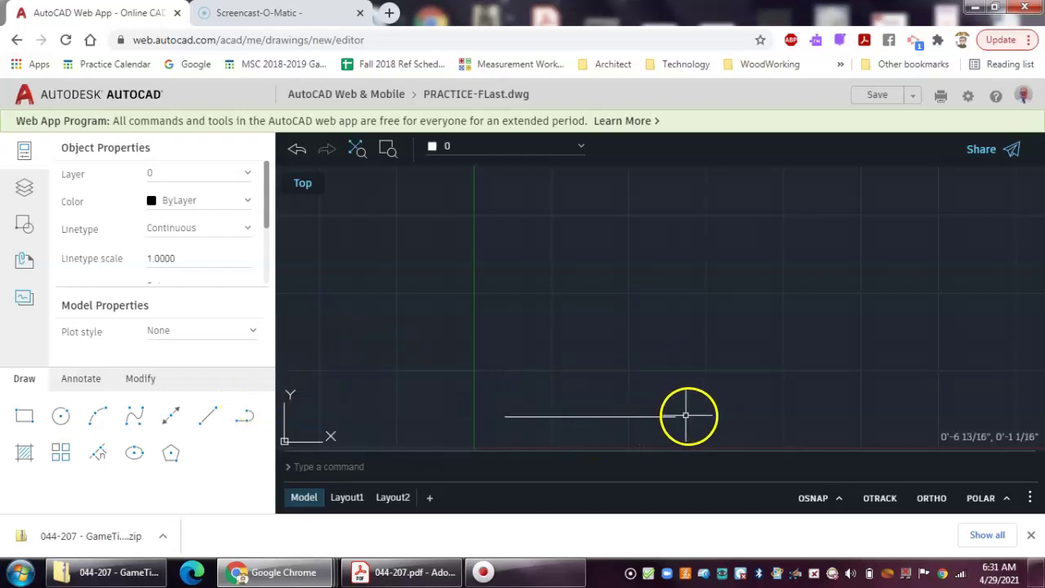
Start the Line command and examine the horizontal line's left end up close for the first point, without object snap.
left_click(207, 416)
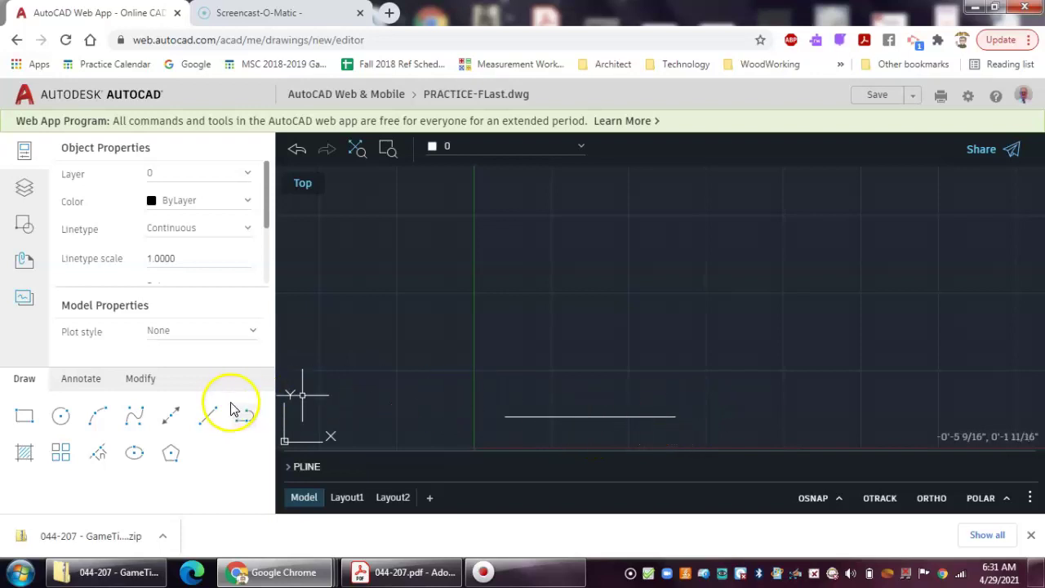
left_click(207, 418)
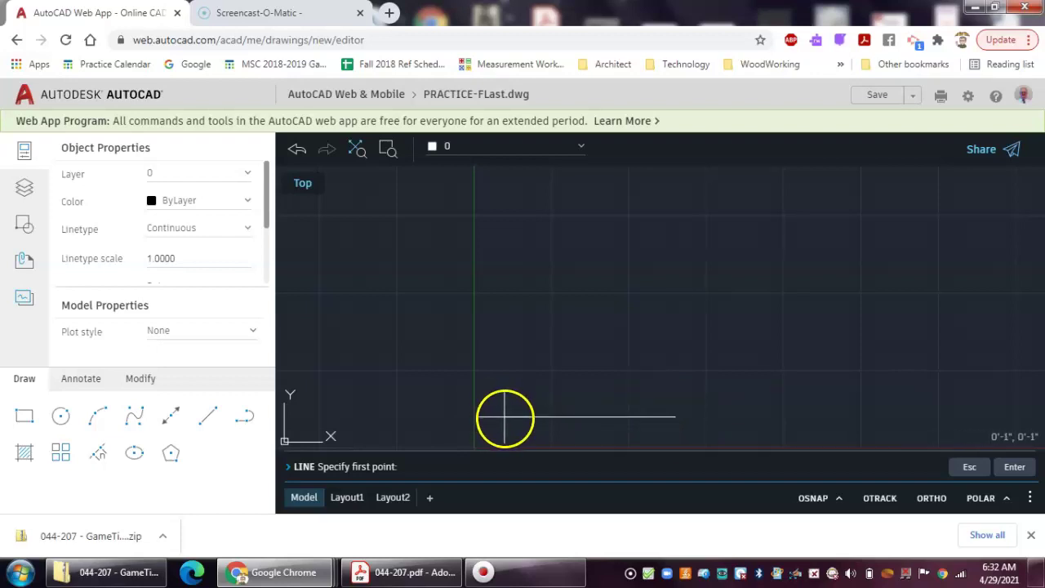
scroll(506, 426, "up", 1)
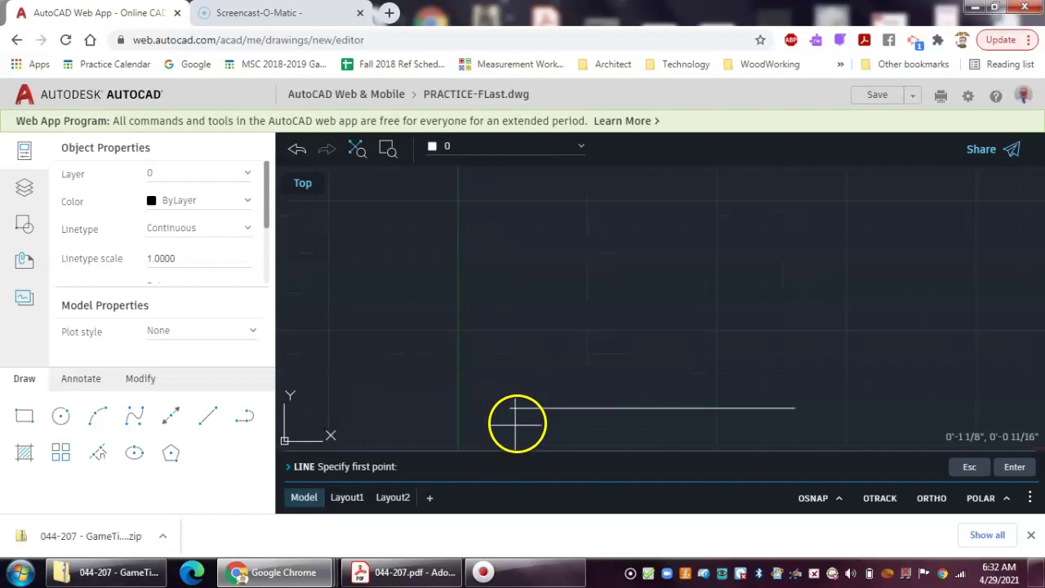
scroll(510, 416, "up", 3)
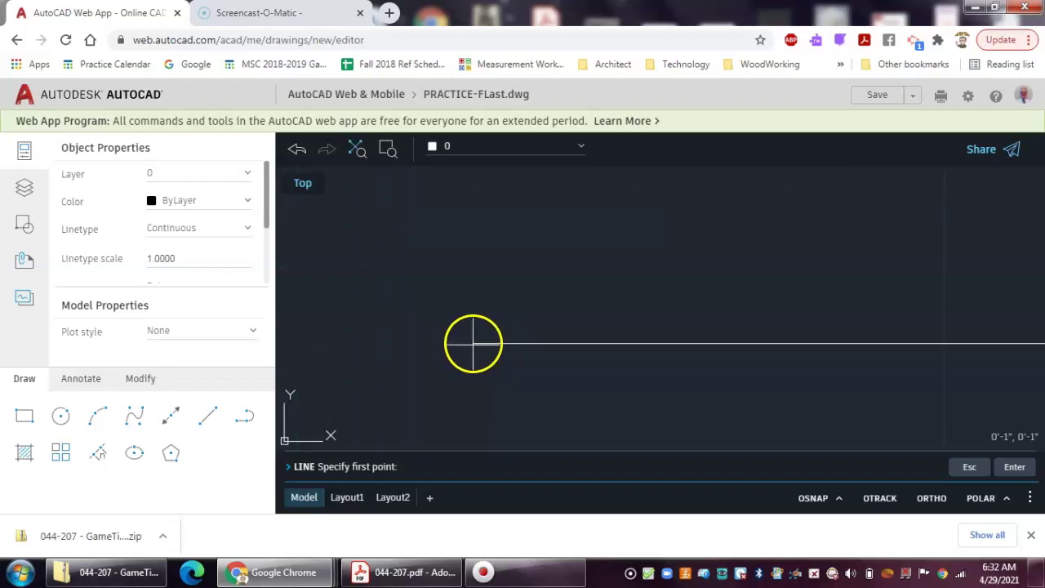
scroll(545, 354, "down", 1)
scroll(676, 355, "down", 4)
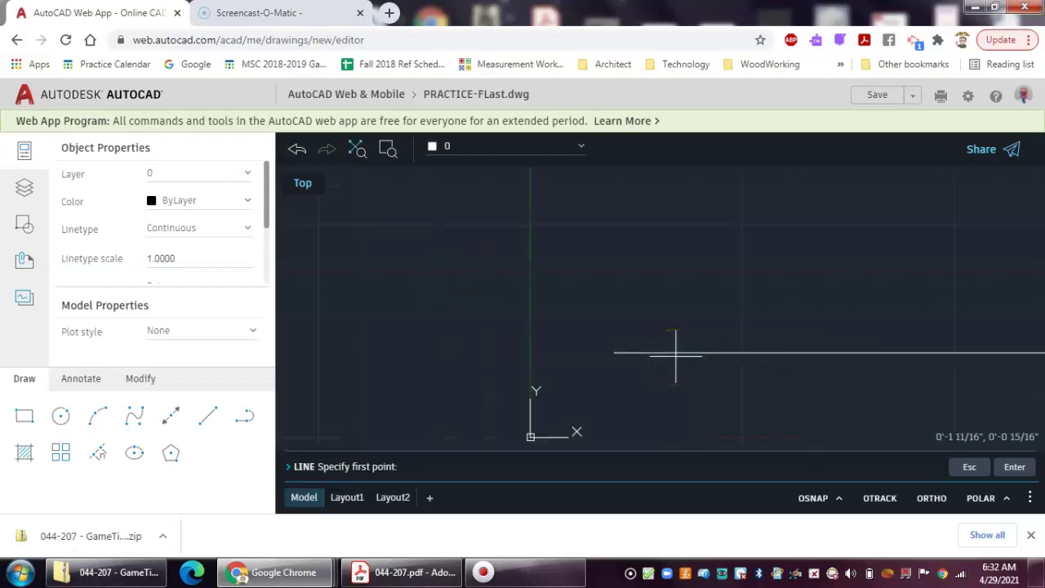
scroll(676, 353, "down", 2)
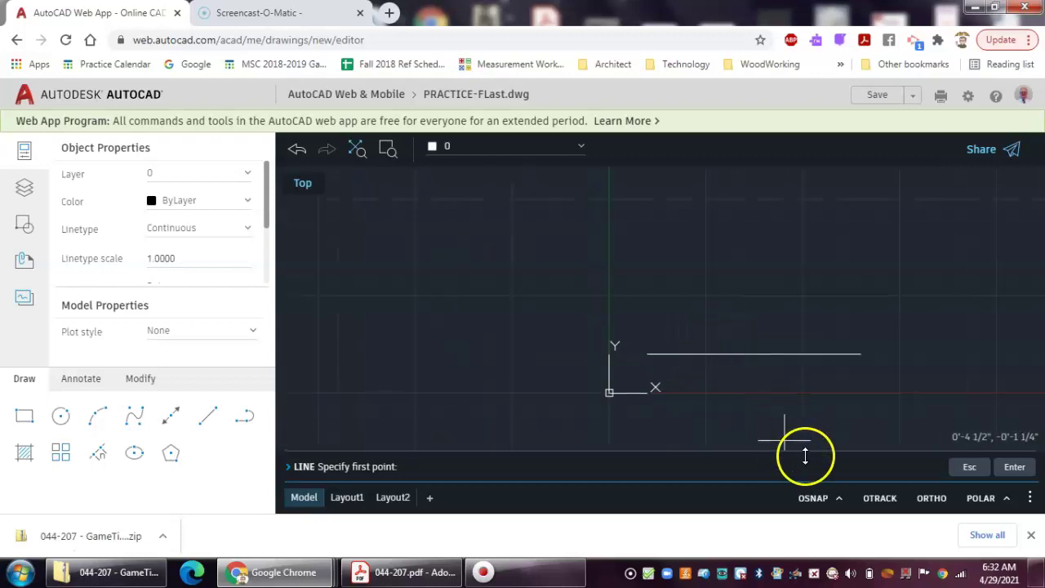
Turn on object snap and enable the Endpoint and Midpoint modes.
left_click(814, 500)
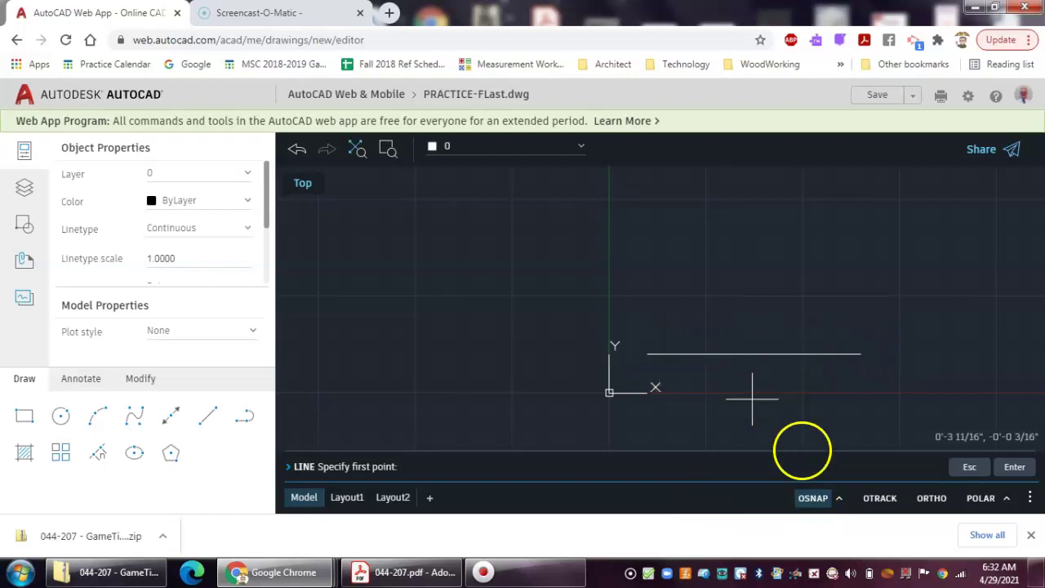
left_click(839, 498)
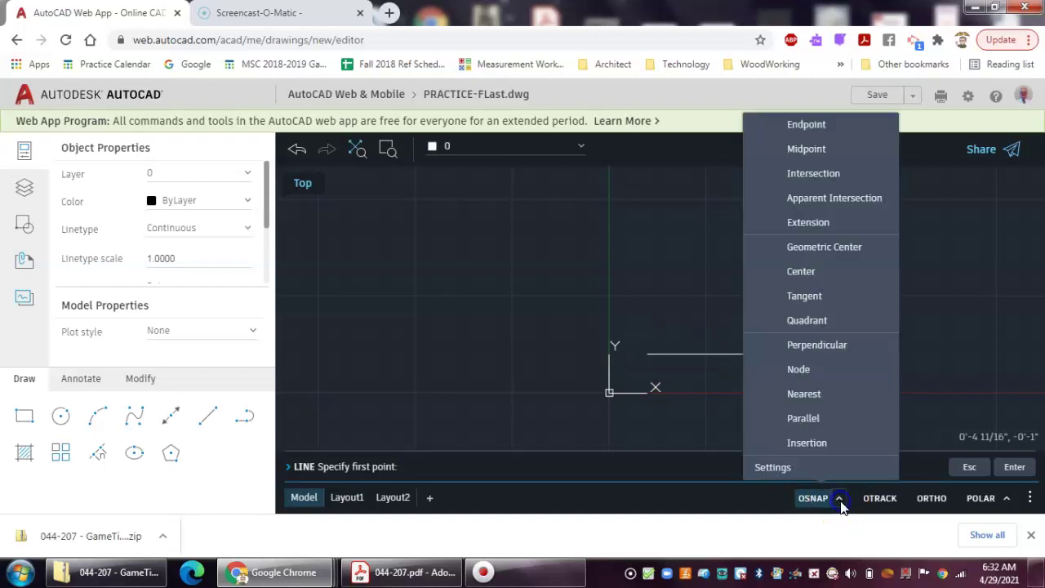
left_click(759, 128)
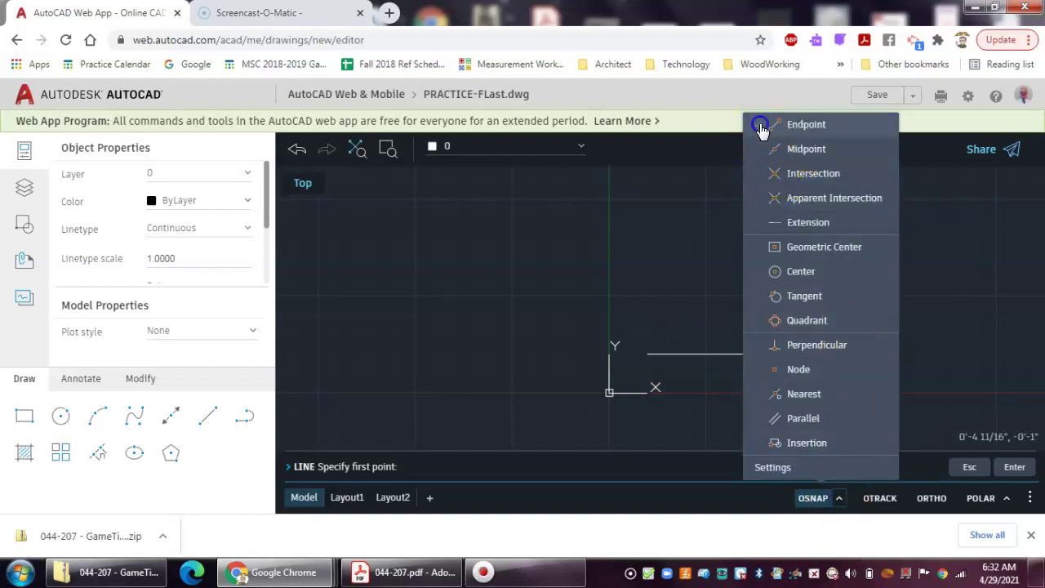
left_click(754, 129)
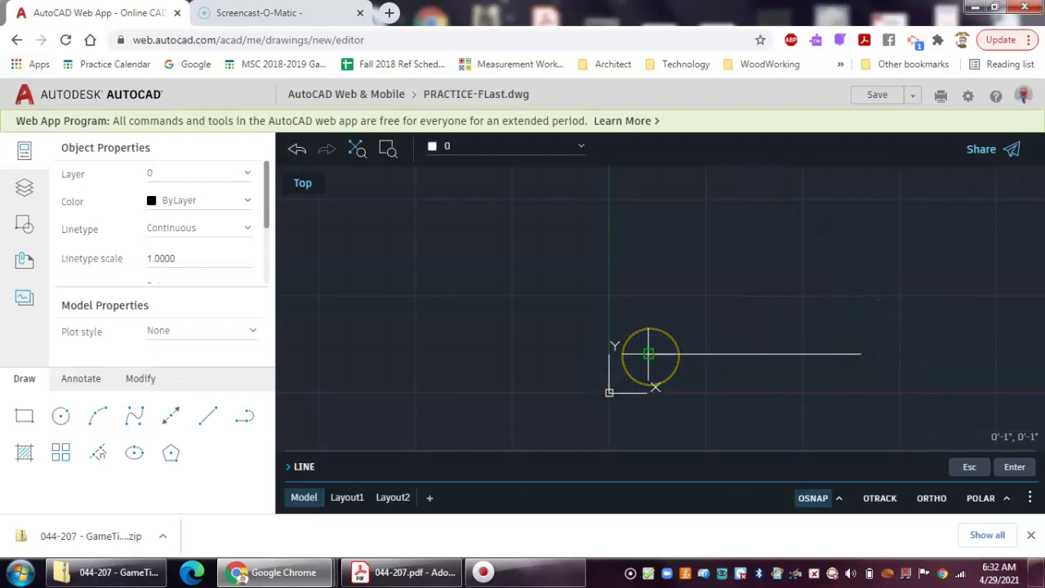
mouse_move(665, 354)
left_mouse_down()
mouse_move(859, 353)
mouse_move(877, 301)
mouse_move(877, 238)
mouse_move(882, 269)
left_mouse_up()
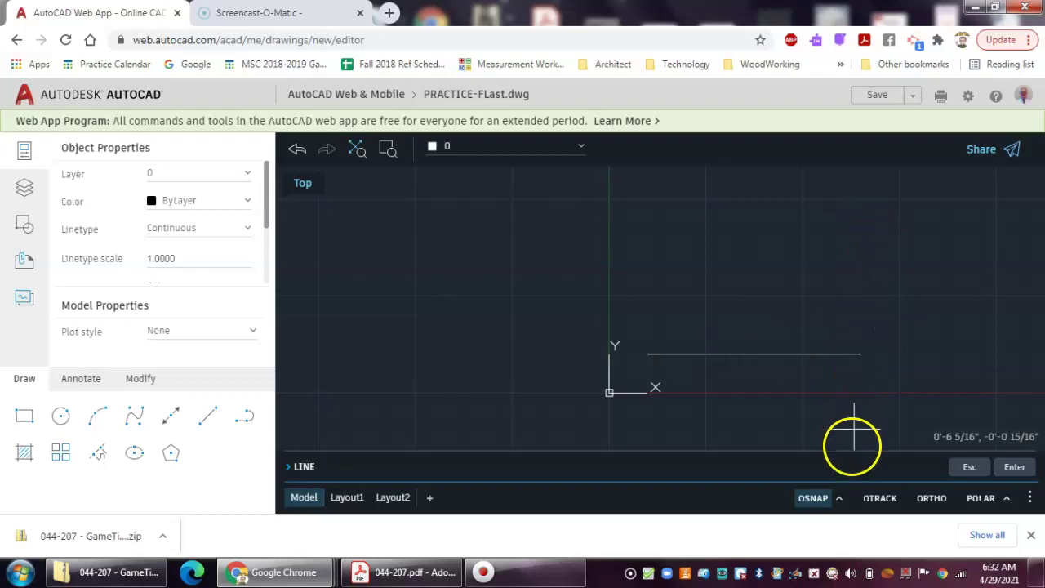
left_click(840, 500)
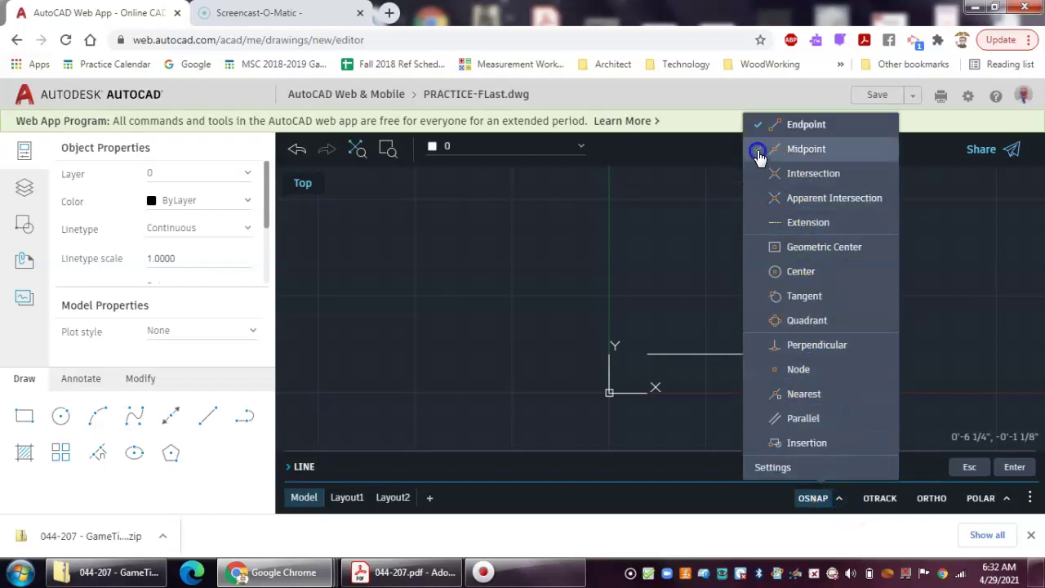
left_click(728, 185)
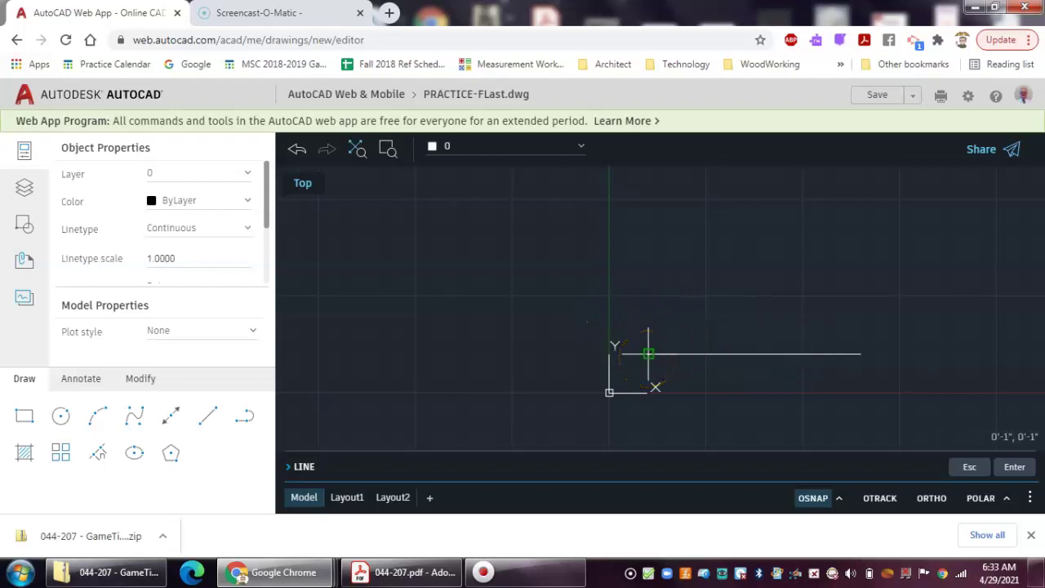
Draw a line from the horizontal line's left endpoint with a length of 5.5 and an angle of 90°, then end the command.
left_click(647, 355)
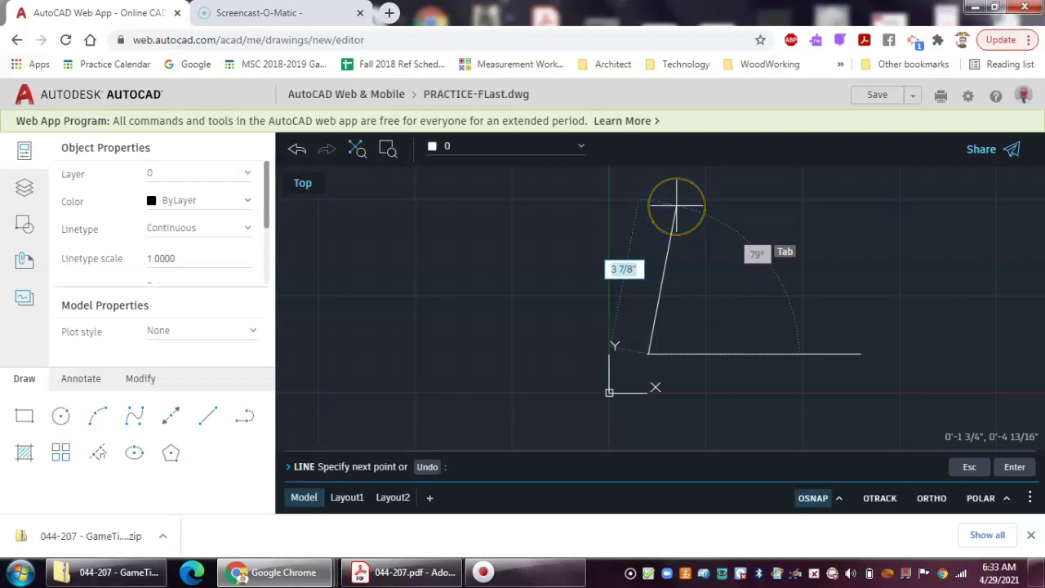
type("5.5")
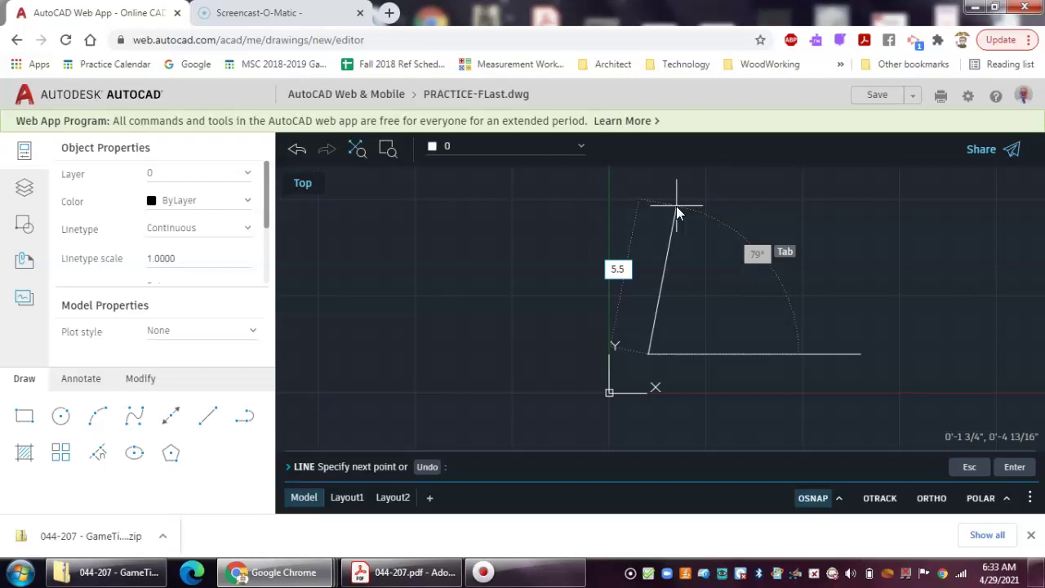
key("Tab")
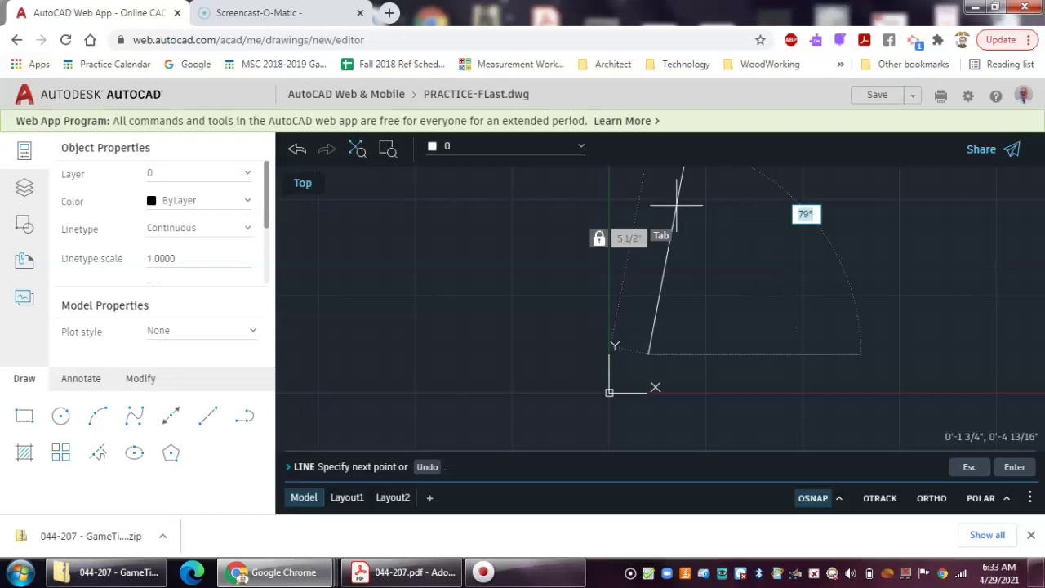
type("90")
key("Return")
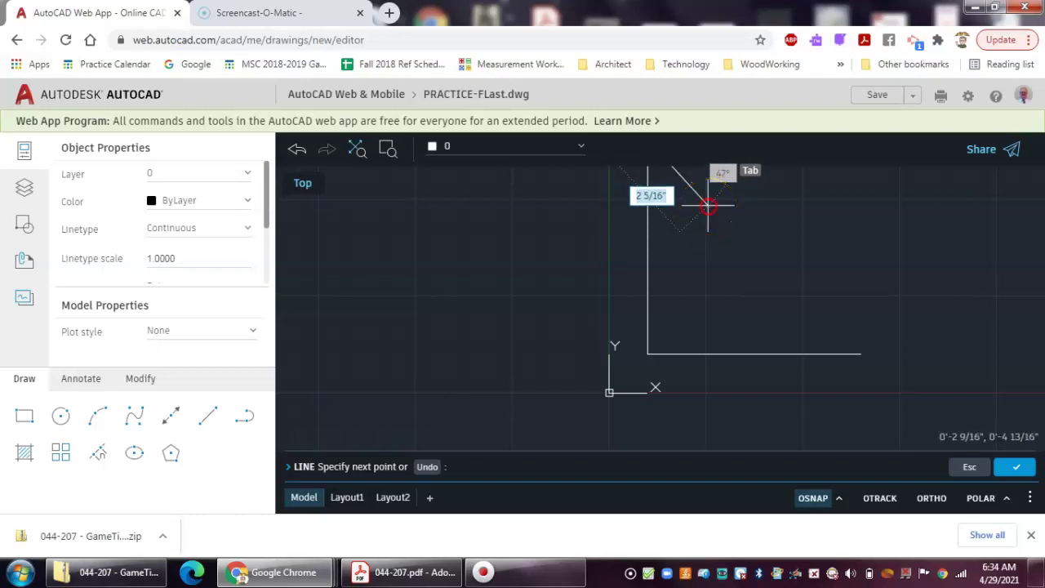
right_click(708, 206)
left_click(735, 221)
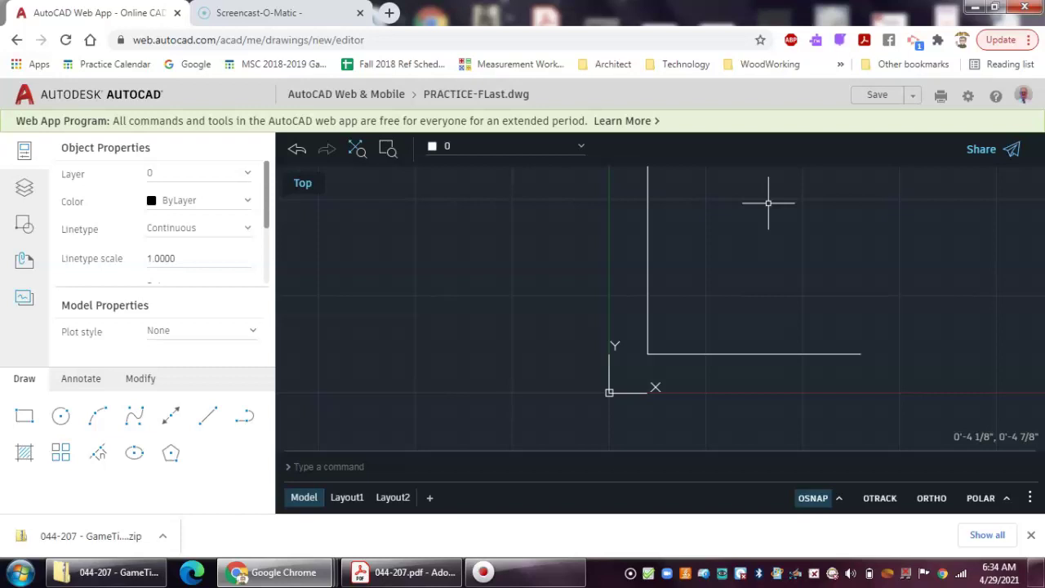
Zoom with the All option to fit both lines in the view.
type("zoom")
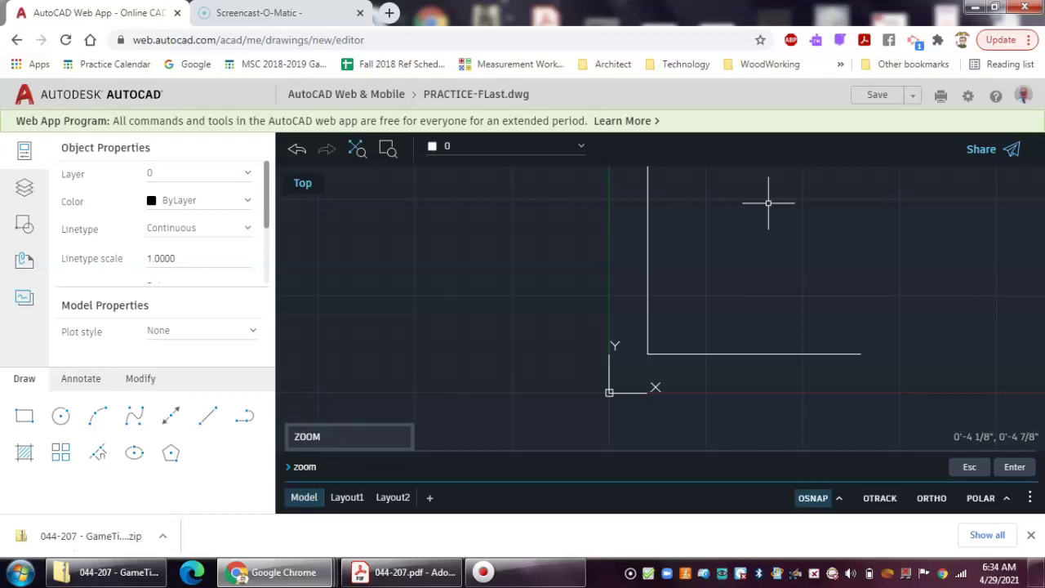
key("Return")
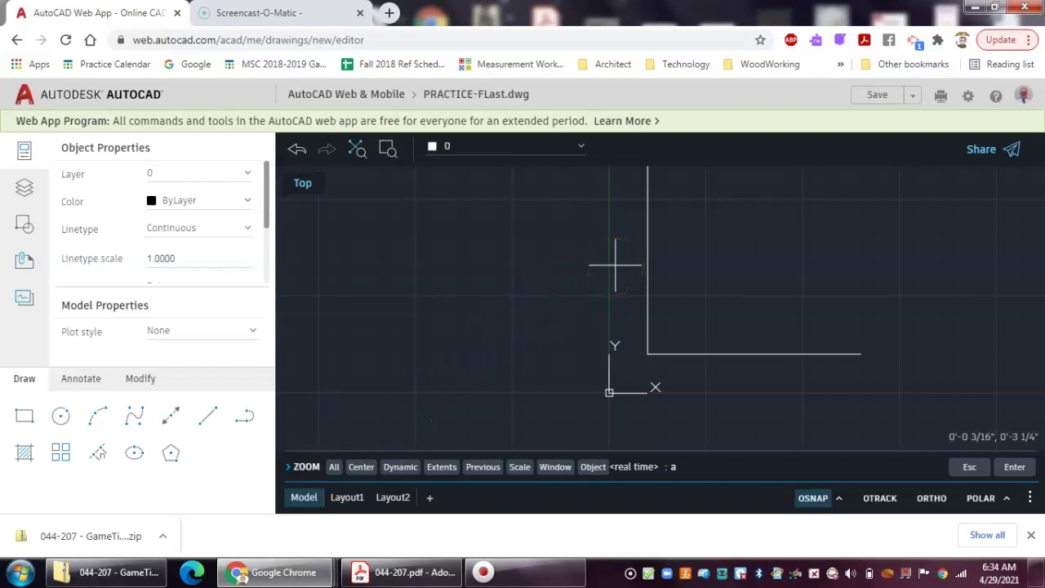
key("Return")
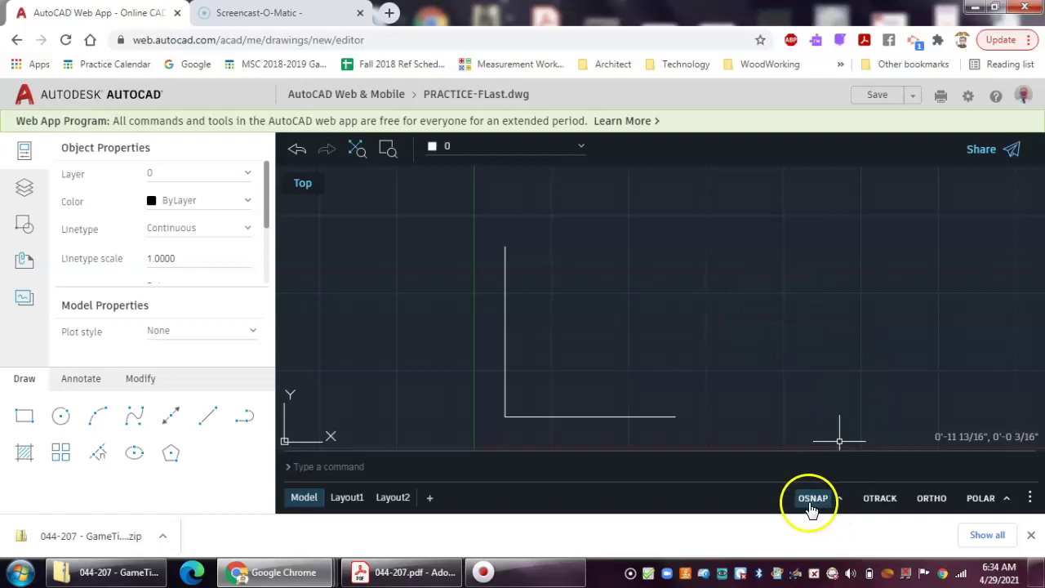
Enable the Intersection object snap mode, and briefly switch the Center mode on and off.
left_click(839, 498)
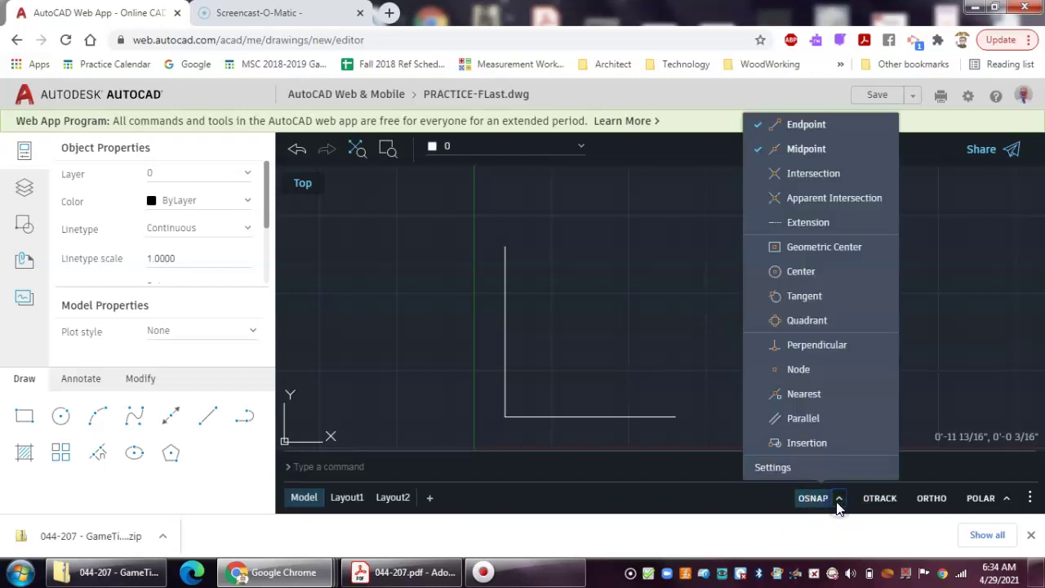
left_click(748, 178)
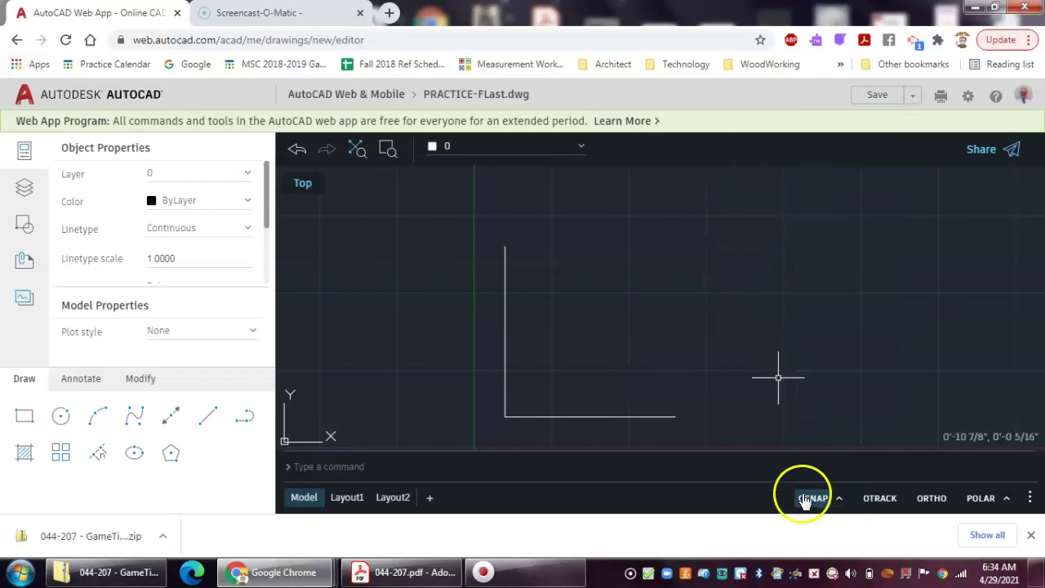
left_click(841, 499)
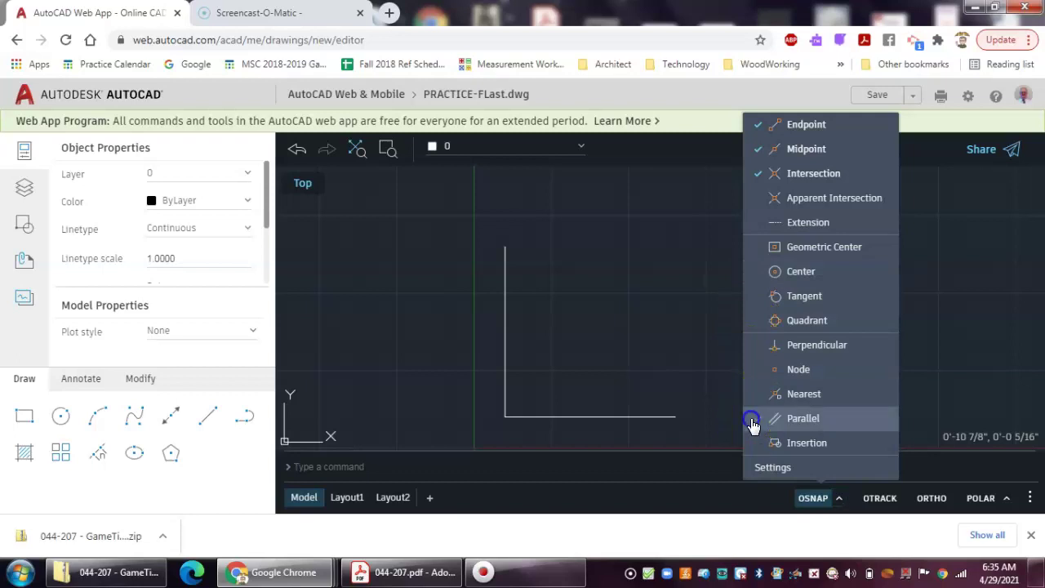
left_click(748, 269)
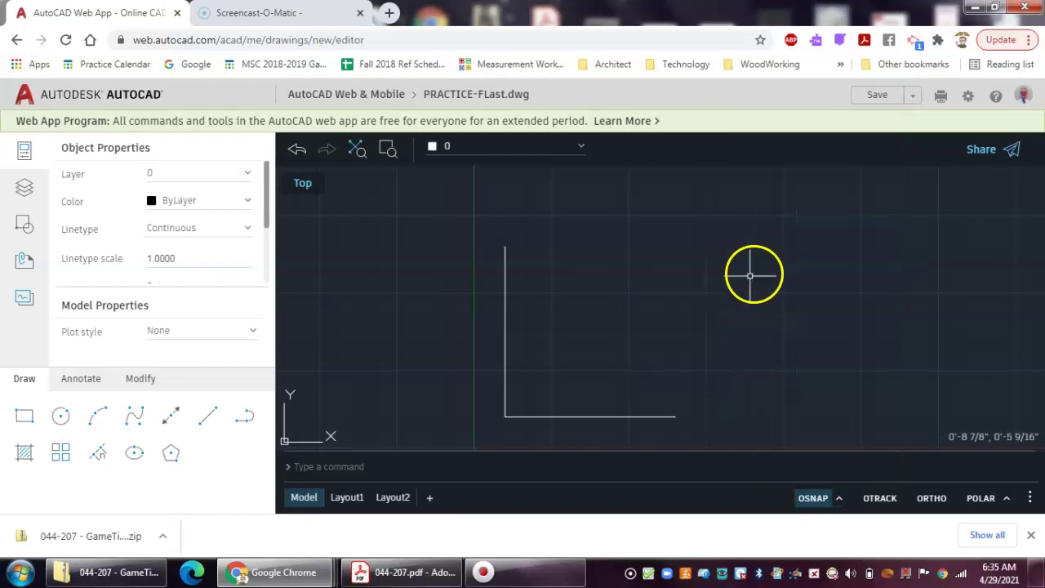
left_click(838, 497)
left_click(755, 274)
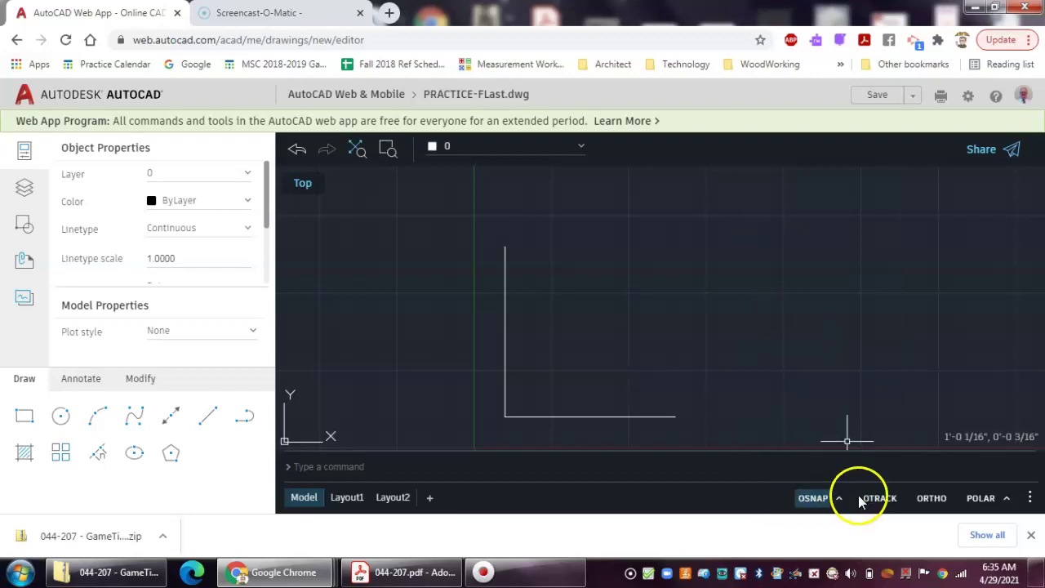
Turn on object snap tracking and draw a horizontal line from the vertical line's upper endpoint to directly above the lower line's right endpoint.
left_click(885, 505)
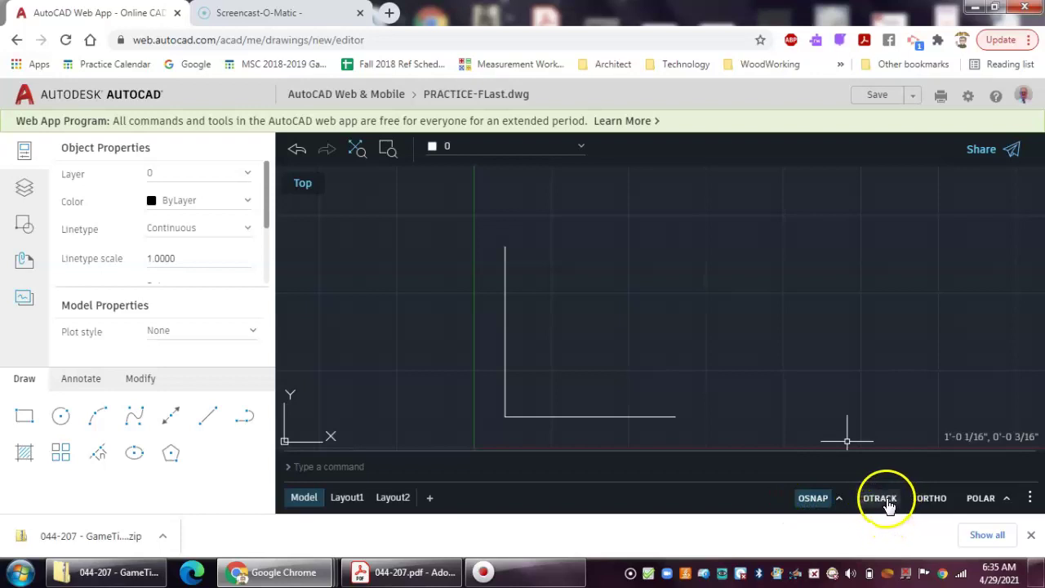
left_click(884, 499)
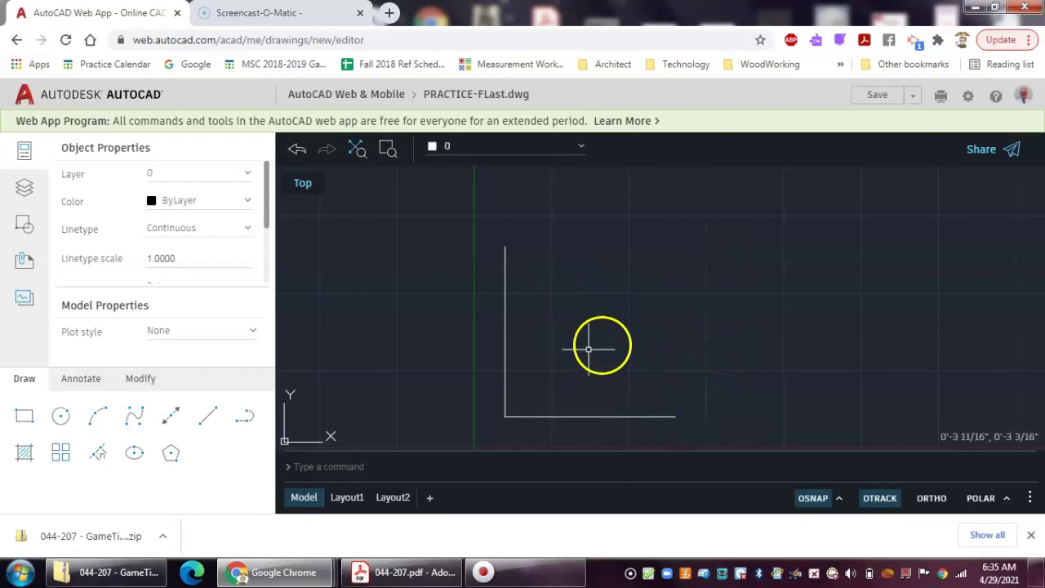
left_click(207, 417)
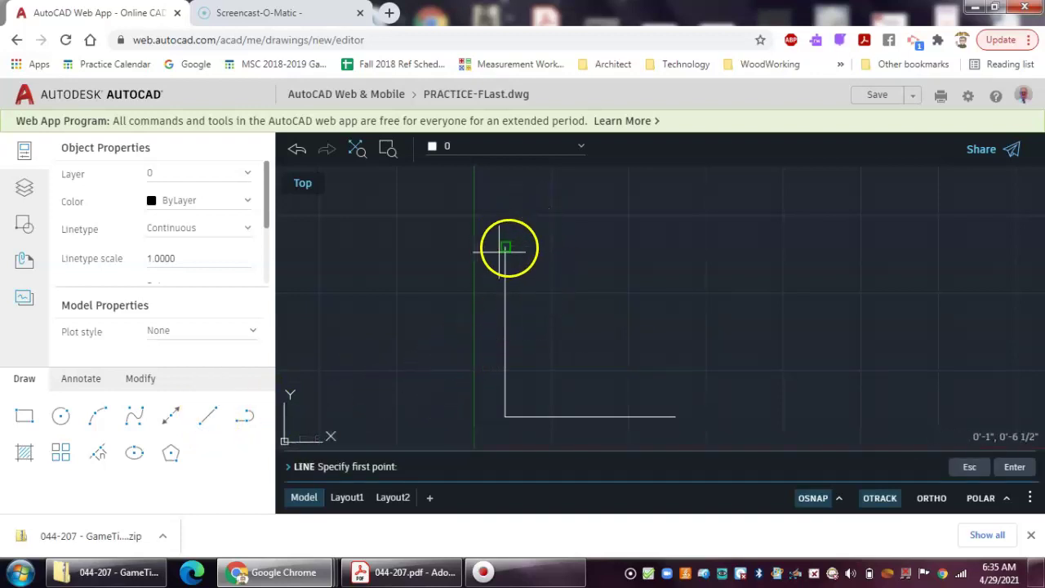
left_click(505, 247)
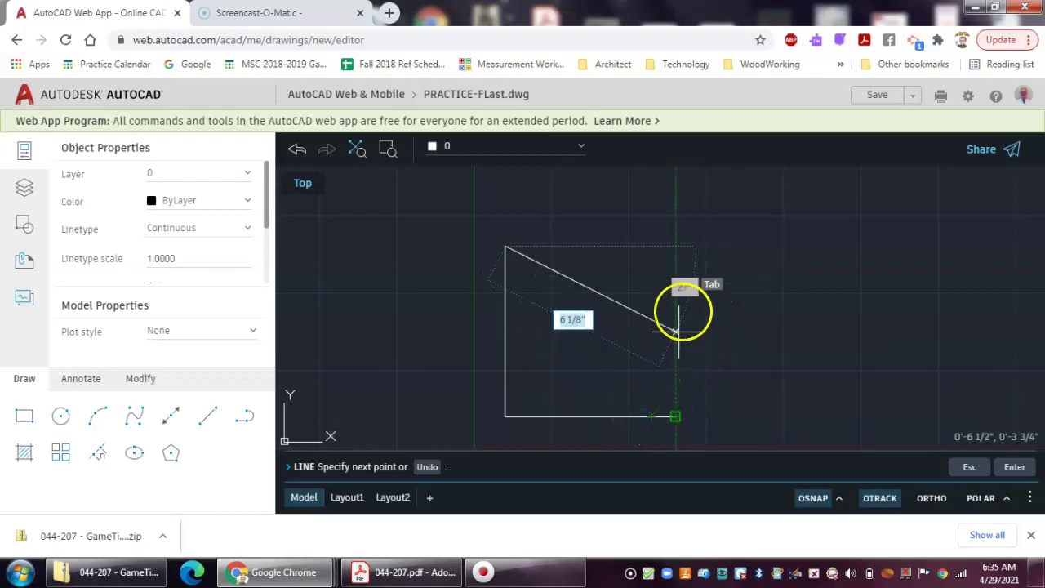
left_click(675, 246)
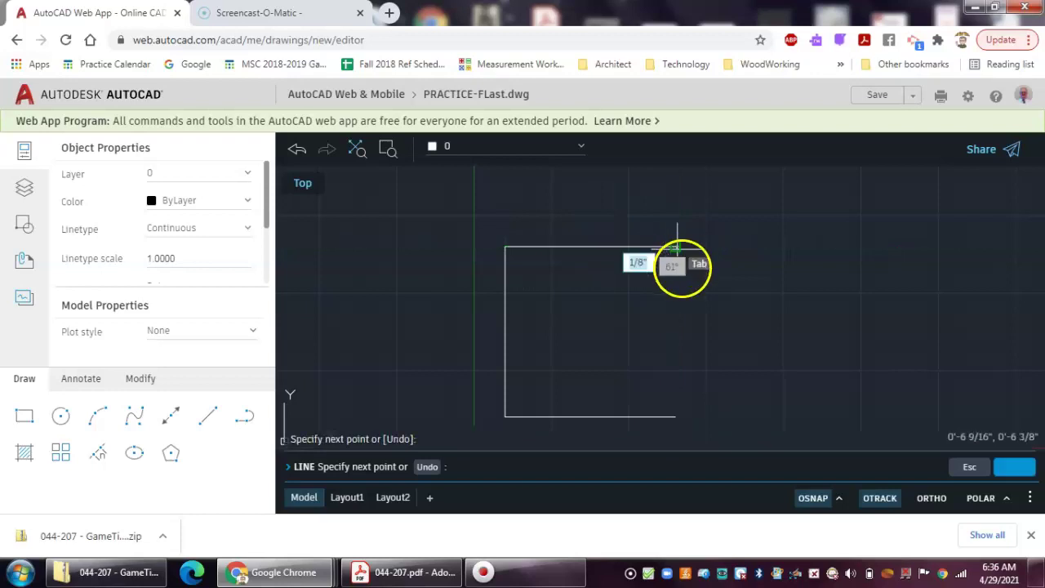
right_click(804, 274)
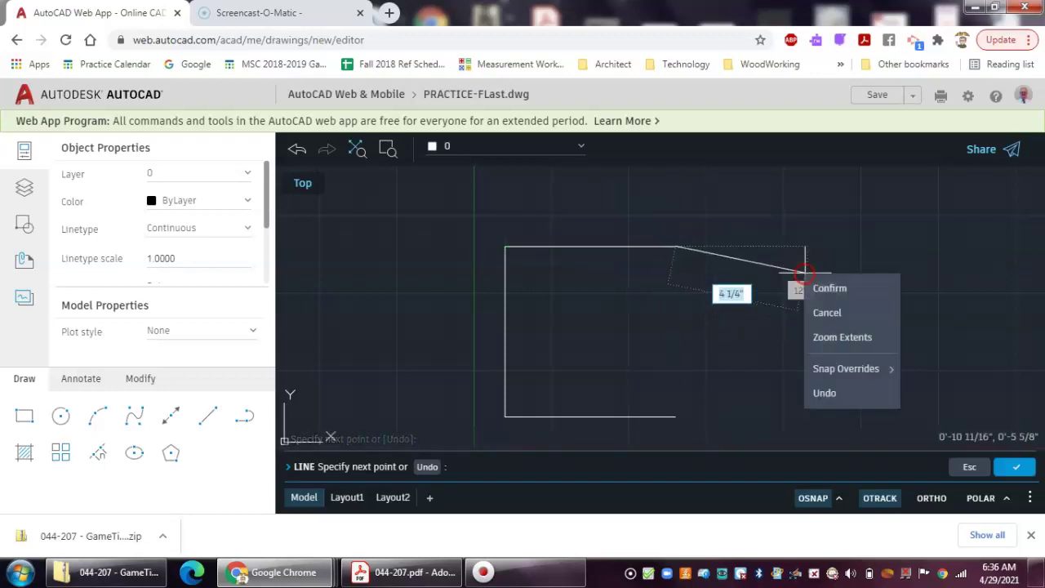
left_click(843, 289)
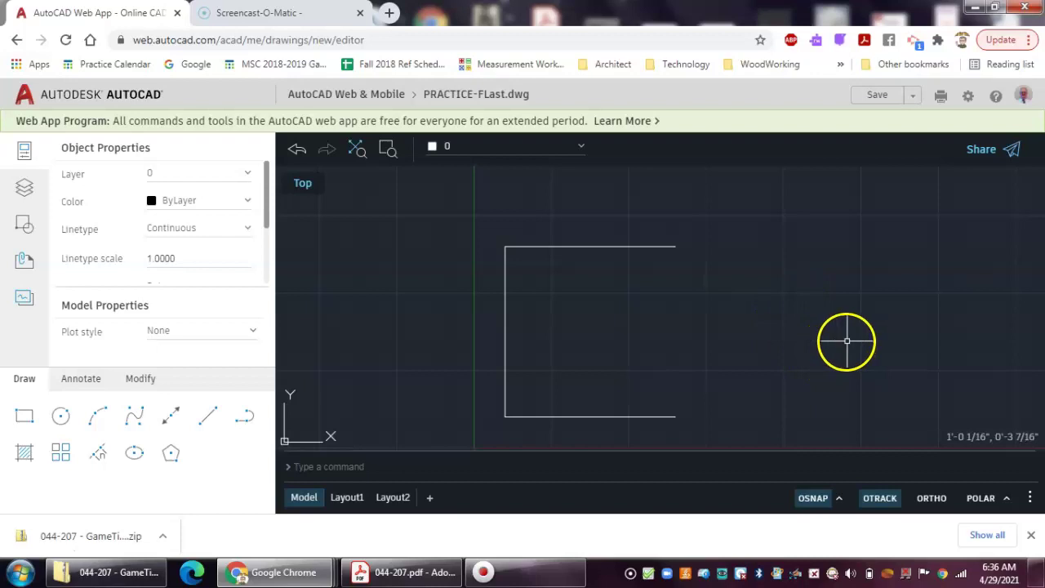
Turn on Ortho mode and draw a 10-inch horizontal line above the open square, starting up and right of its upper-left corner.
left_click(934, 500)
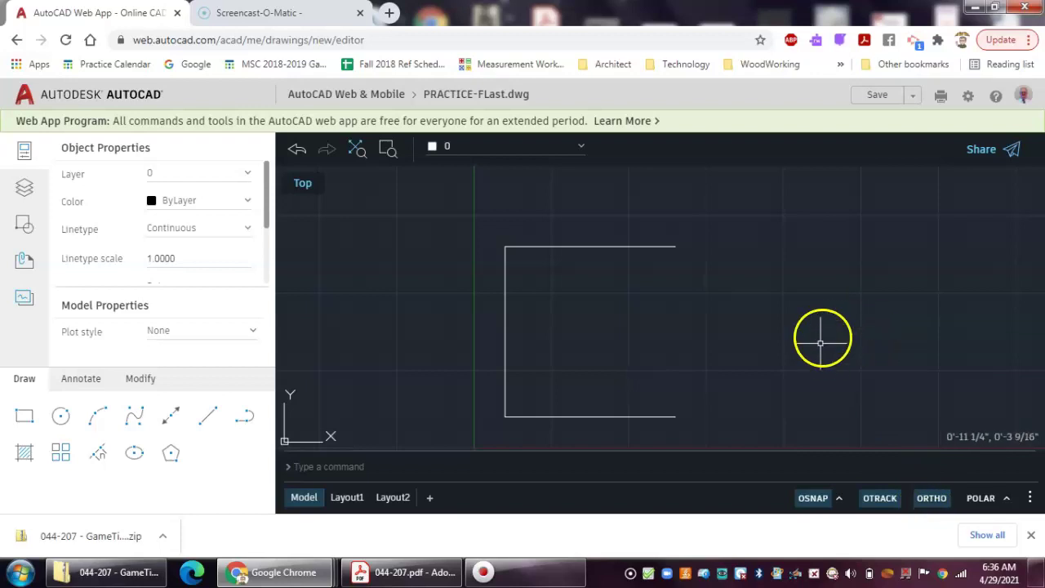
mouse_move(817, 319)
middle_mouse_down()
mouse_move(778, 347)
mouse_move(732, 354)
mouse_move(723, 375)
mouse_move(746, 374)
middle_mouse_up()
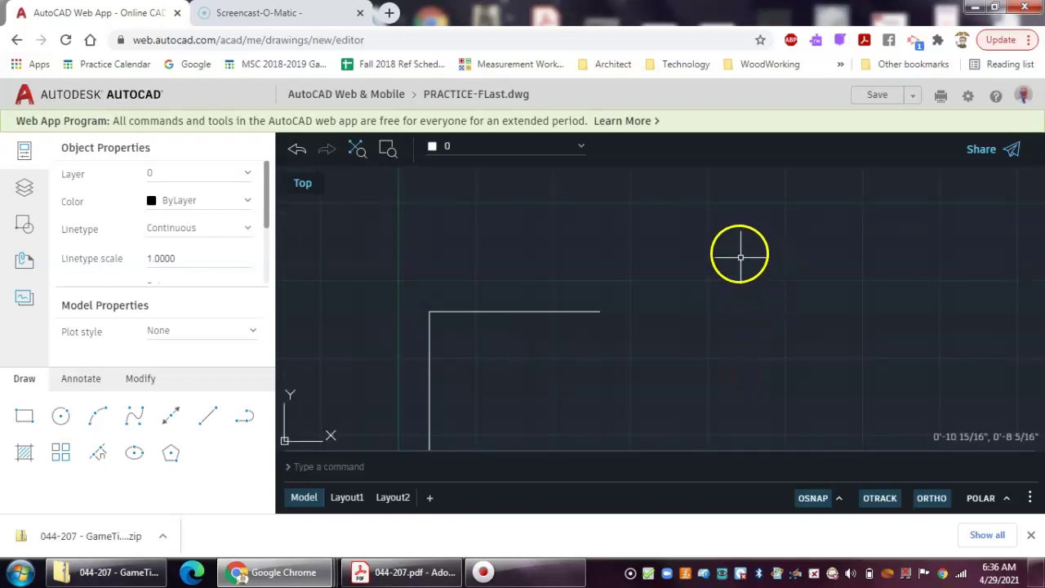
left_click(207, 417)
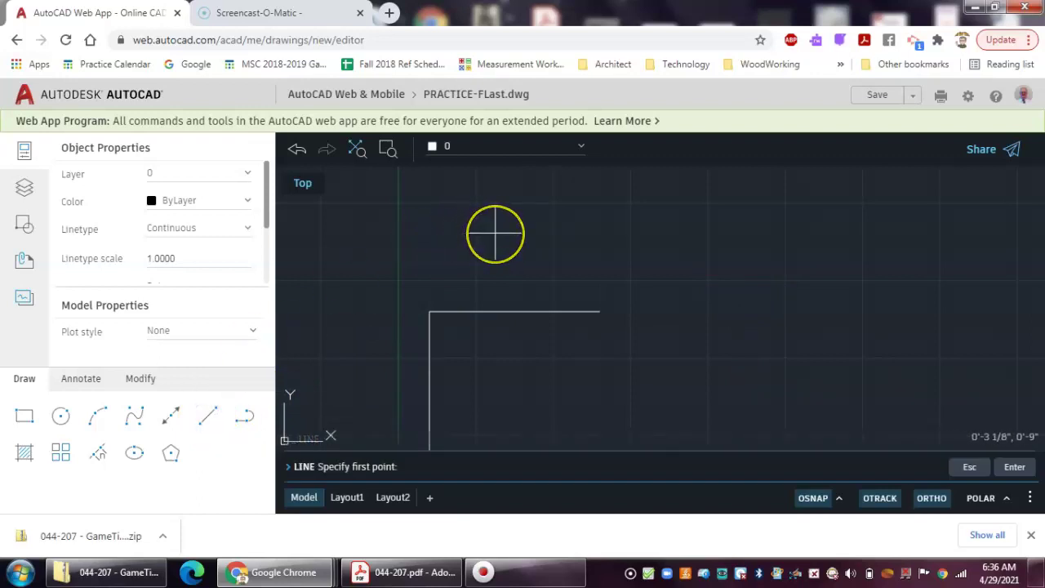
left_click(494, 232)
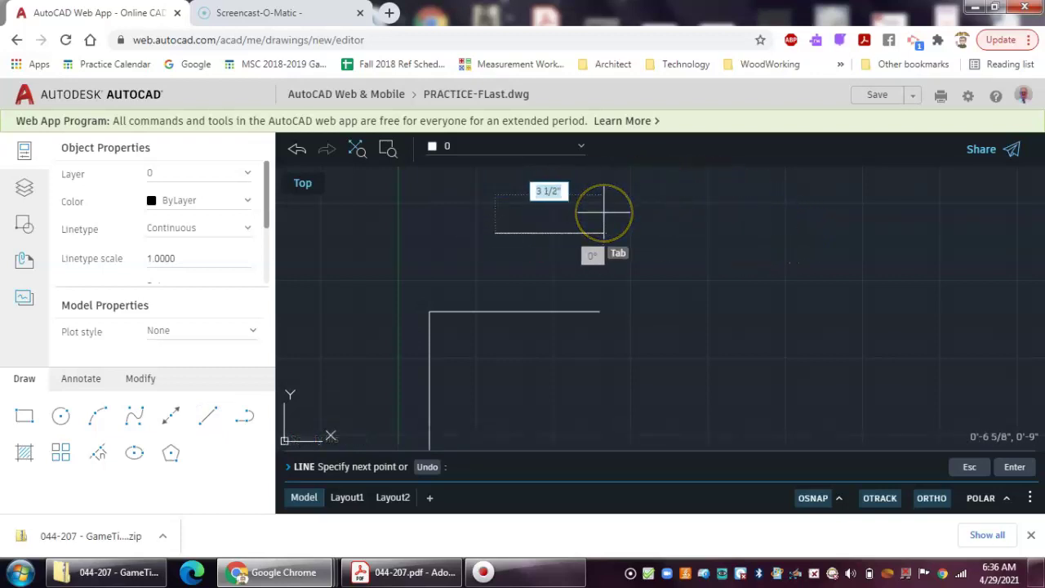
scroll(604, 212, "up", 2)
scroll(604, 212, "down", 5)
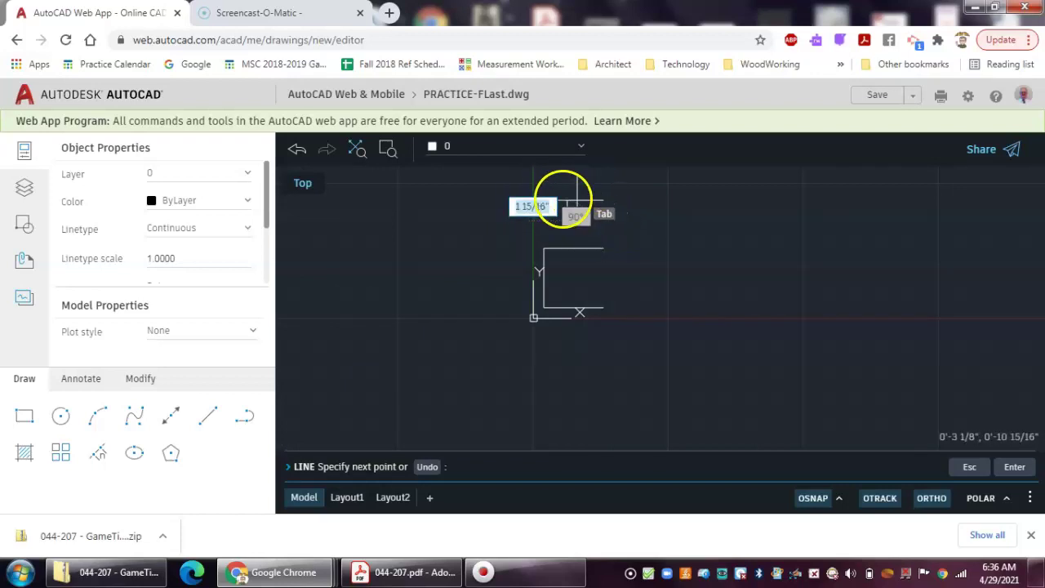
left_click(623, 214)
key("Return")
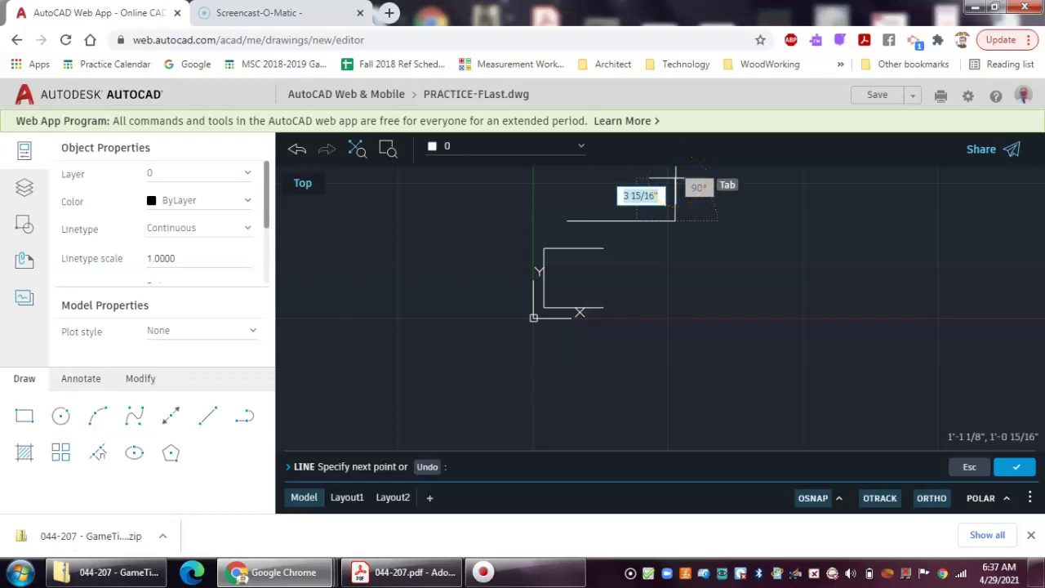
Continue straight up from the new horizontal line's right end with a 10-inch vertical line, and end the Line command.
type("10")
key("Return")
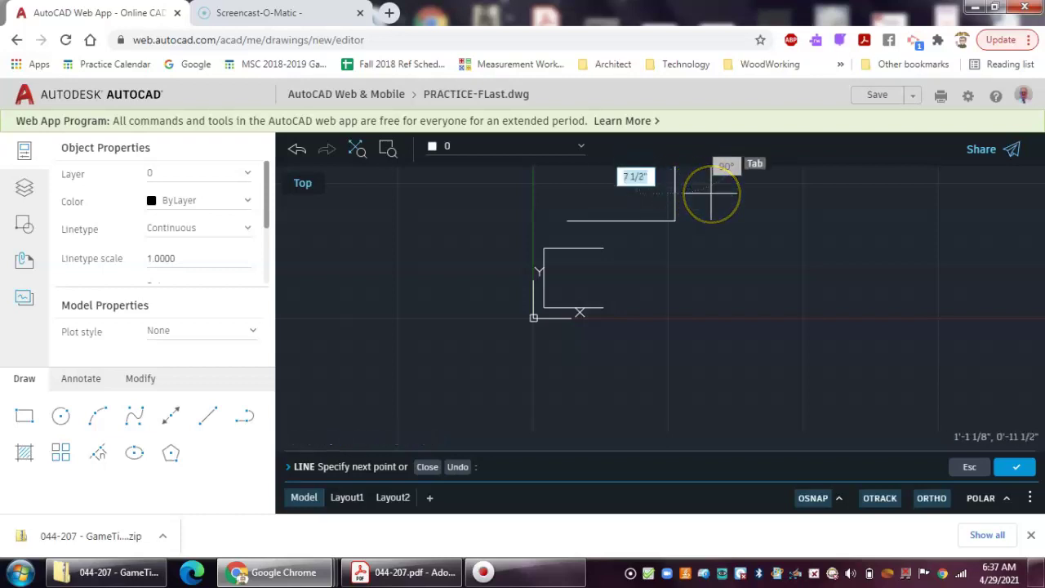
right_click(711, 191)
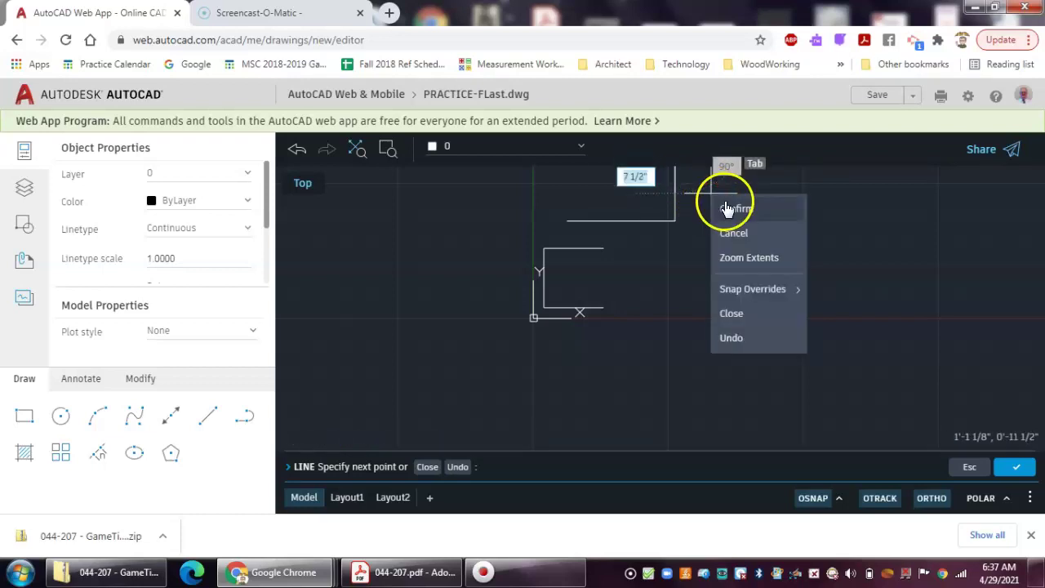
left_click(730, 210)
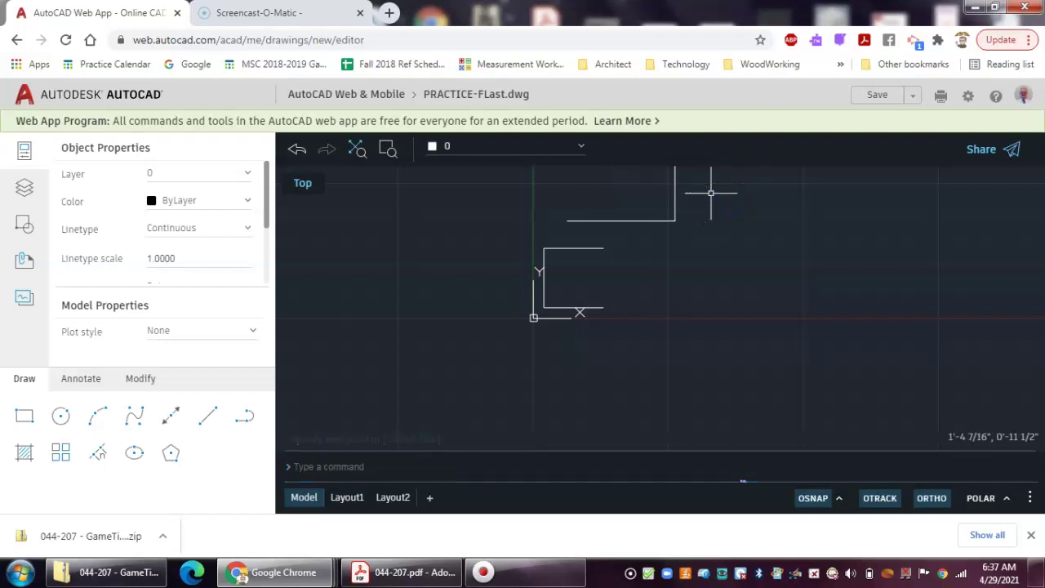
Zoom with the All option to bring the drawn lines into view.
type("zoom")
key("Return")
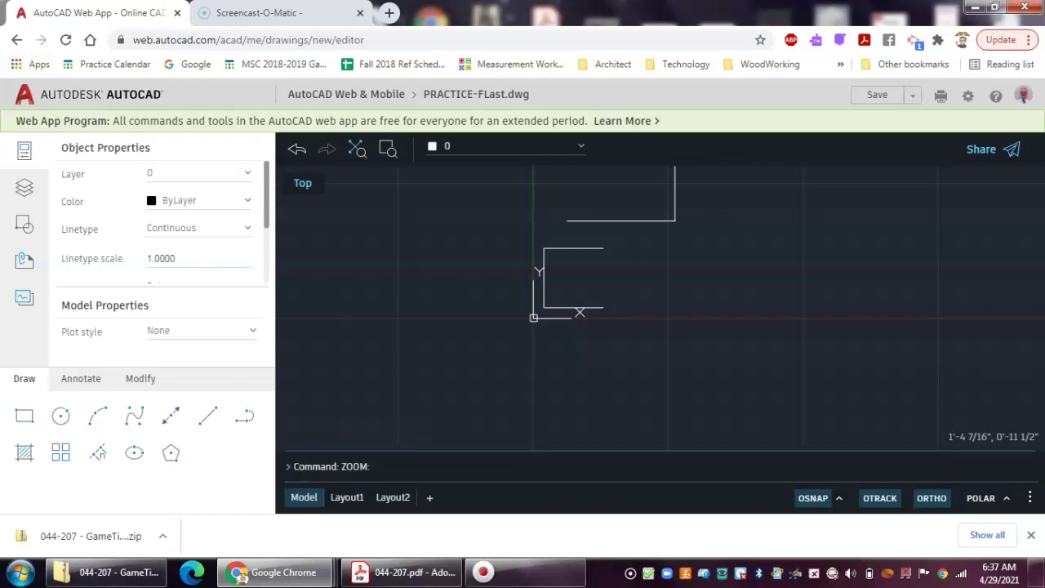
type("a")
key("Return")
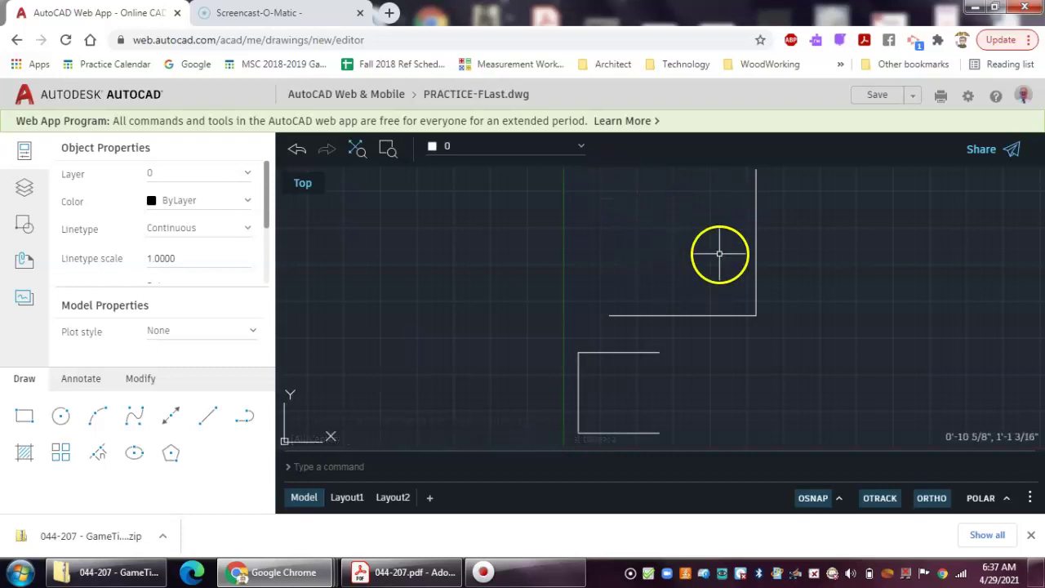
Zoom out and use the Zoom command's Window option to frame the drawn lines.
scroll(716, 265, "down", 6)
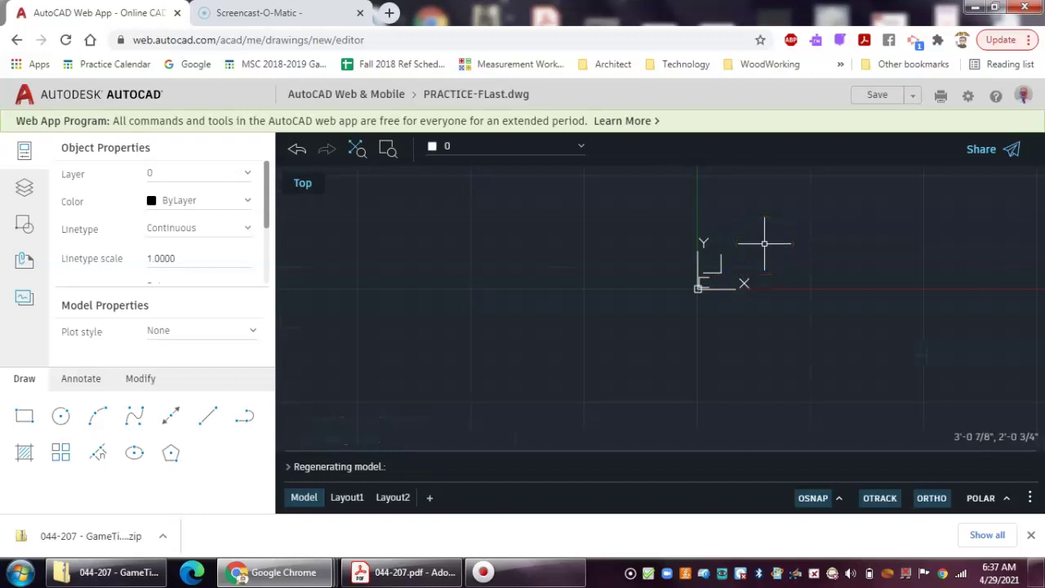
type("zoom")
key("Return")
left_click_drag(757, 242, 679, 238)
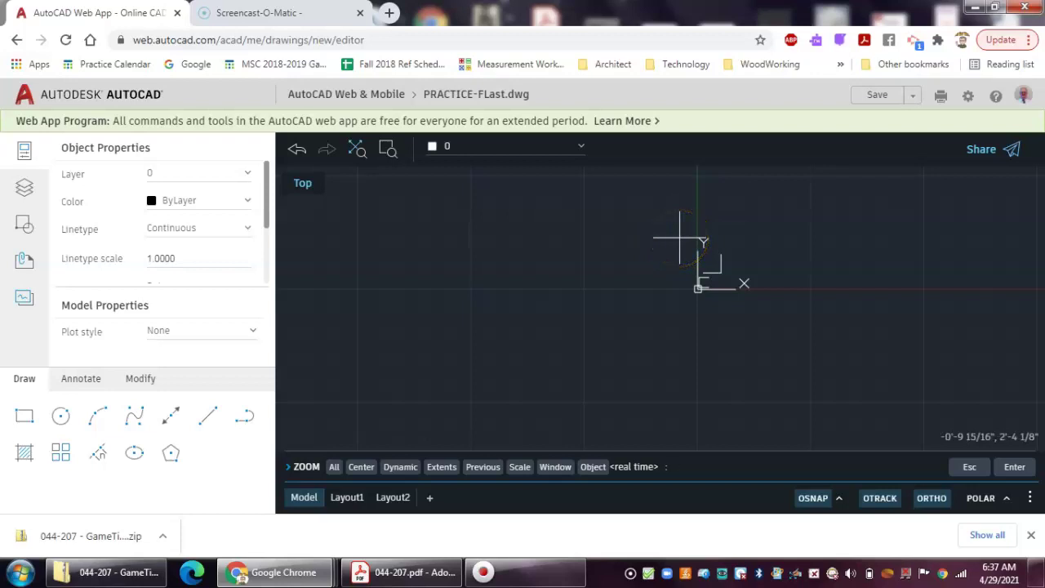
type("w")
key("Return")
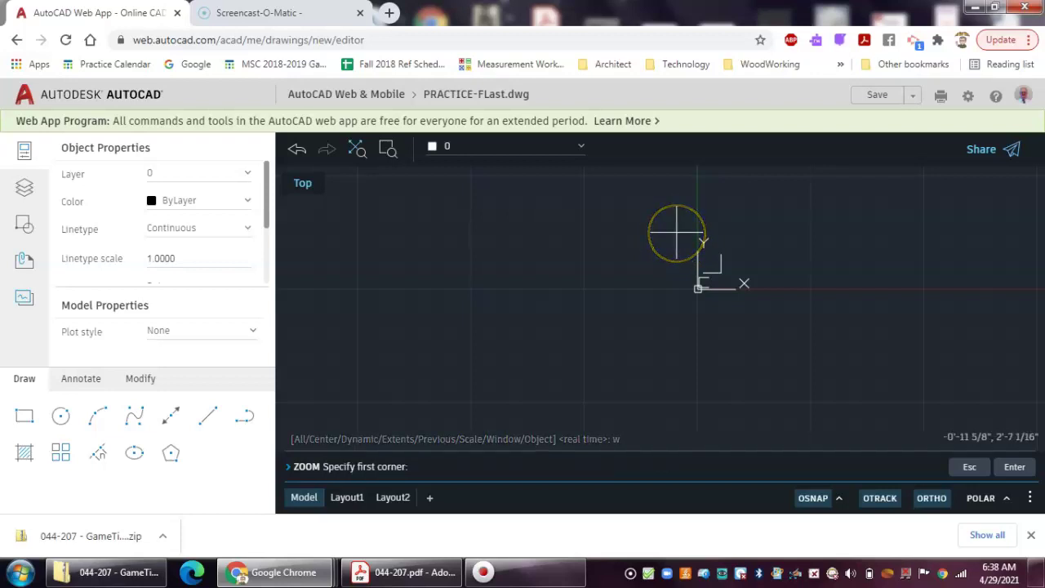
left_click_drag(676, 233, 754, 303)
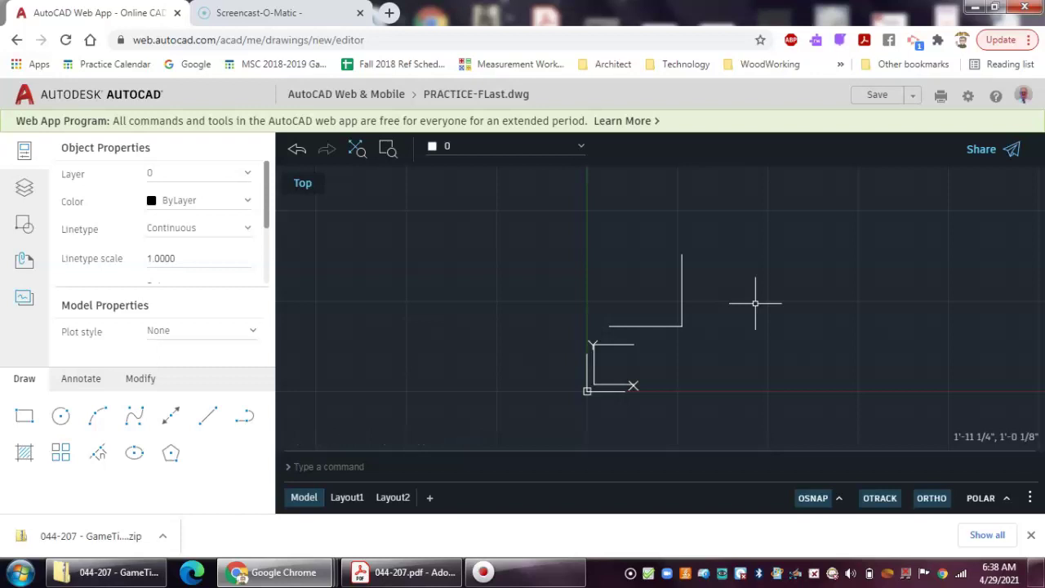
Switch from Ortho mode to polar tracking and set the polar angle to 45, after trying 90.
left_click(982, 500)
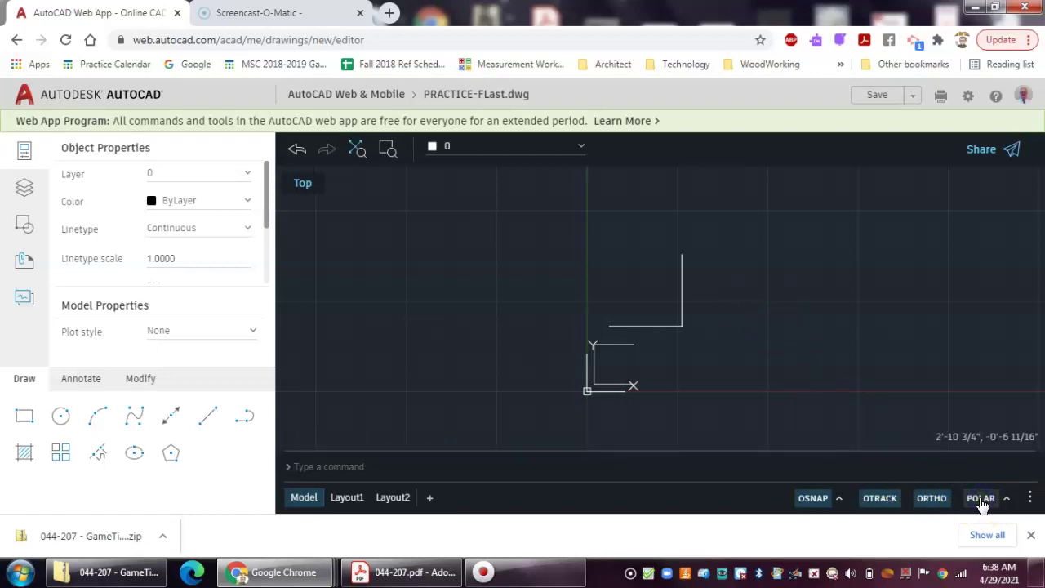
left_click(935, 499)
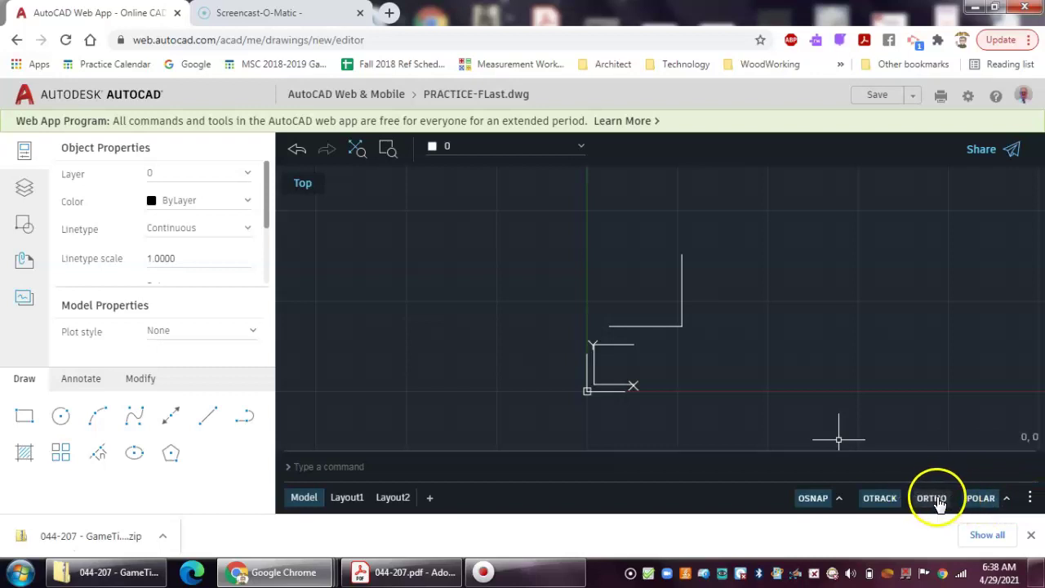
left_click(981, 500)
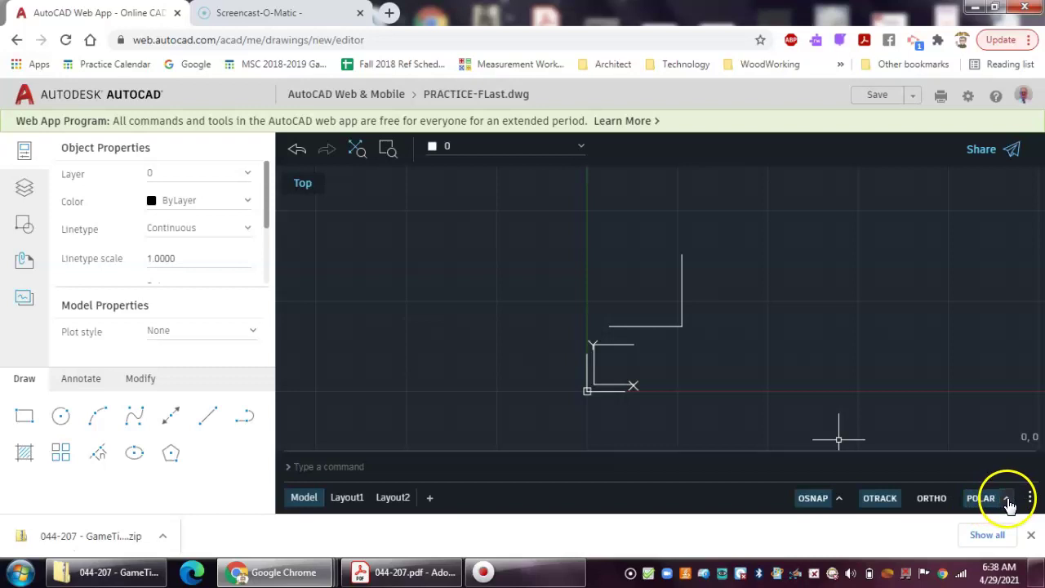
left_click(1008, 500)
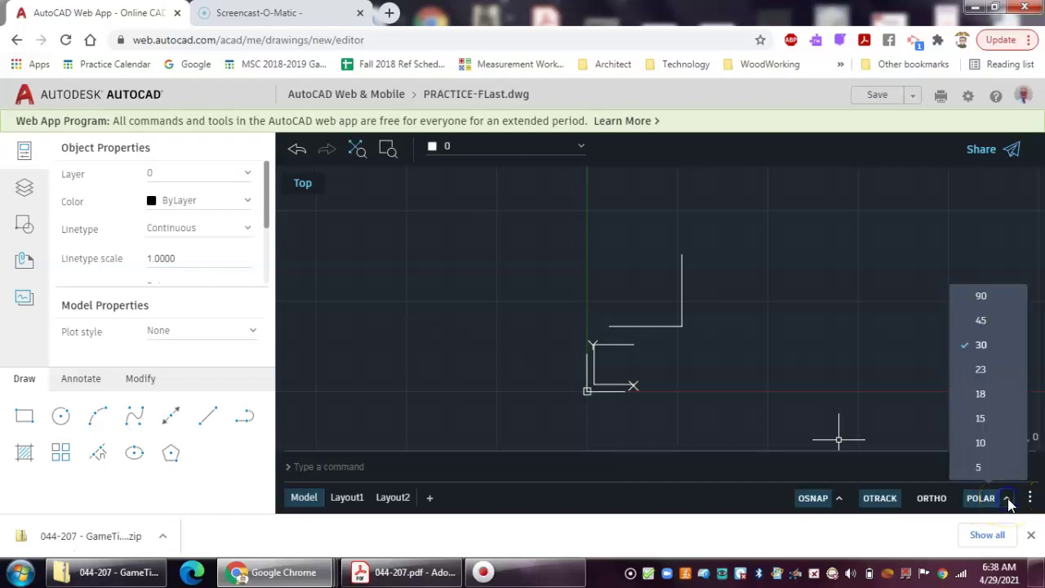
left_click(964, 301)
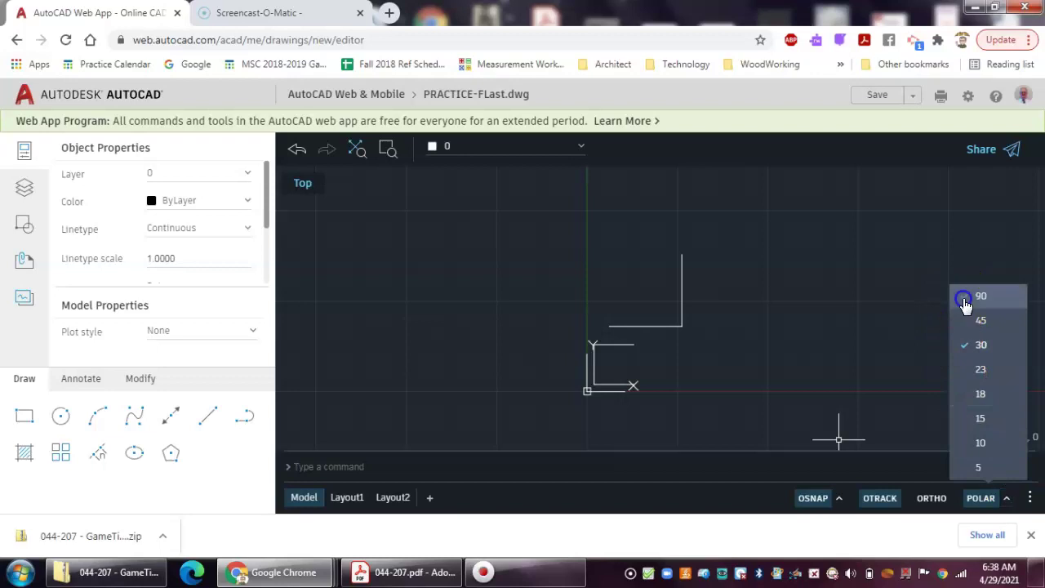
left_click(1006, 502)
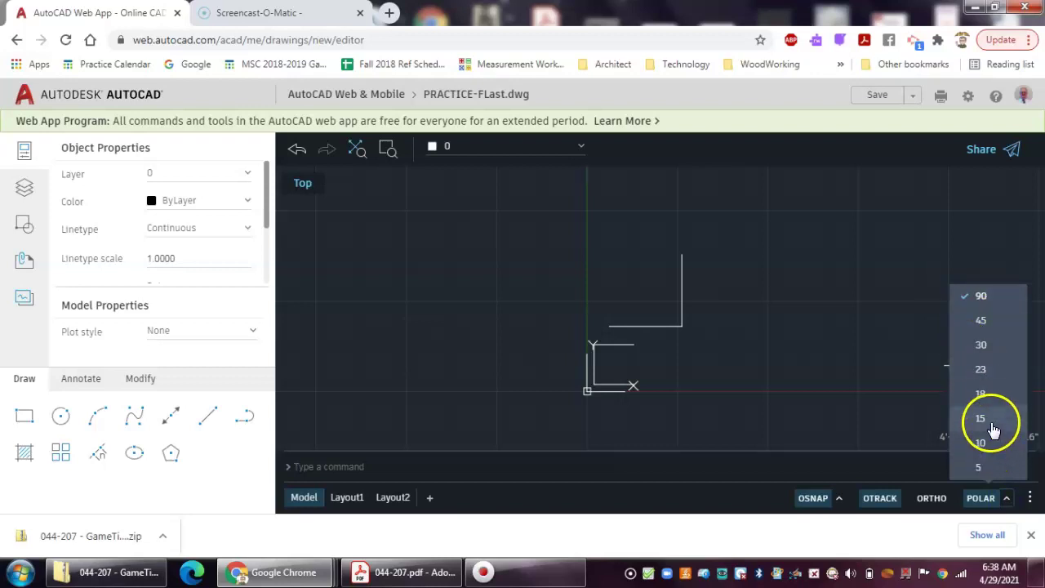
left_click(964, 321)
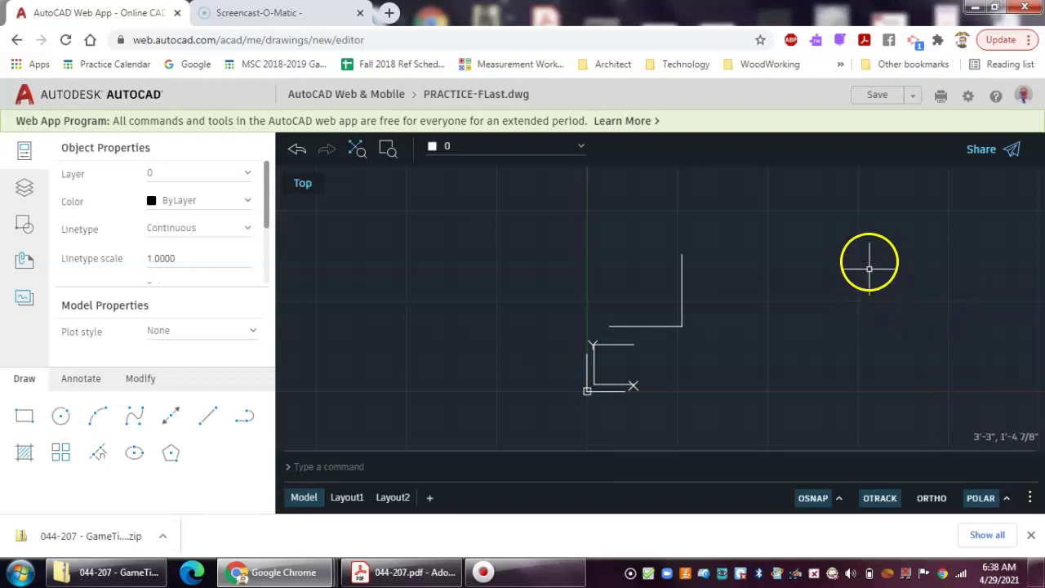
Draw a horizontal line about 1'-11" long to the right from the tall vertical line's upper endpoint, and end the command.
left_click(208, 418)
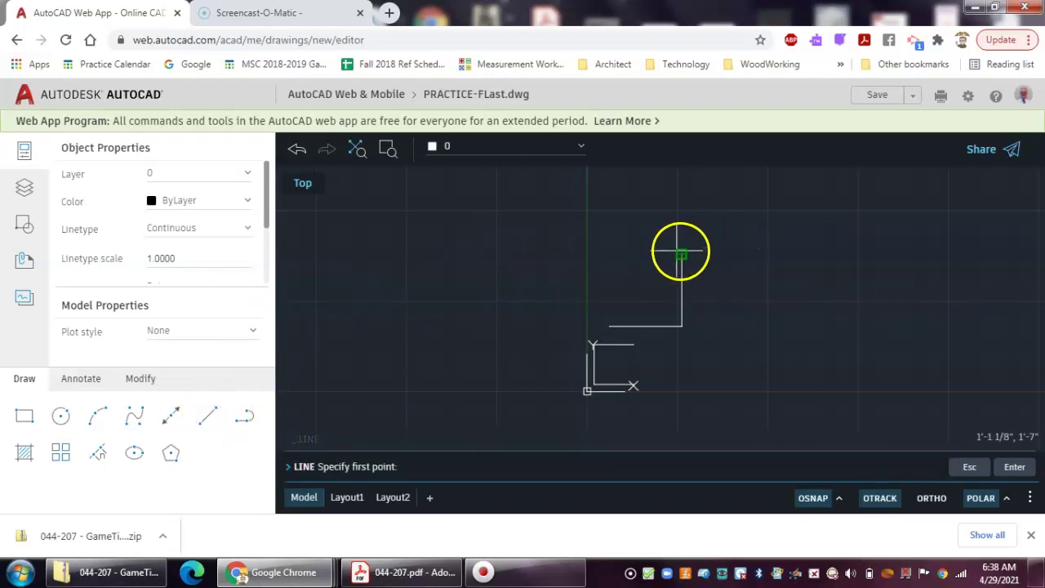
left_click(681, 254)
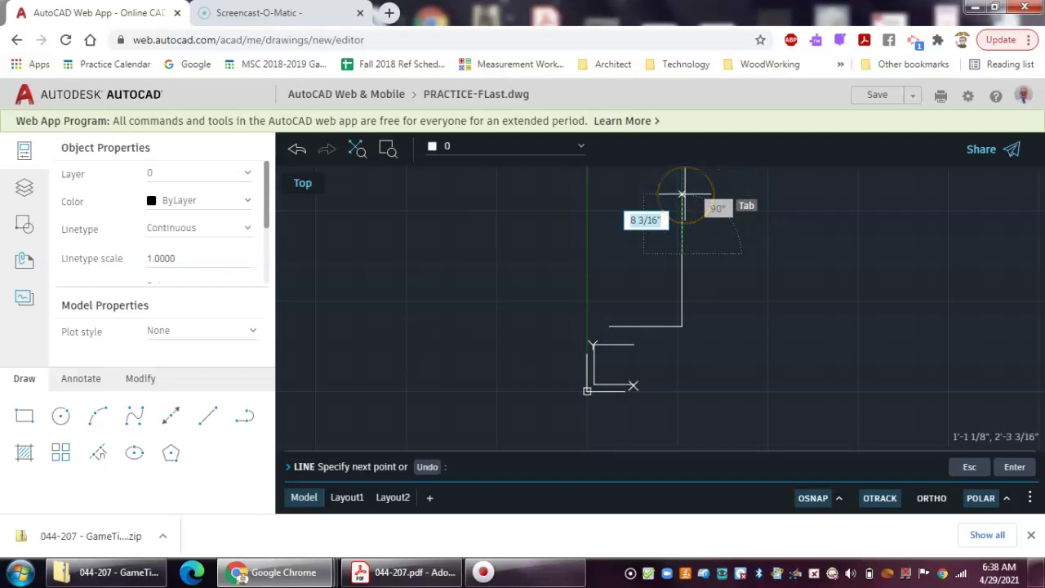
left_click_drag(682, 194, 617, 255)
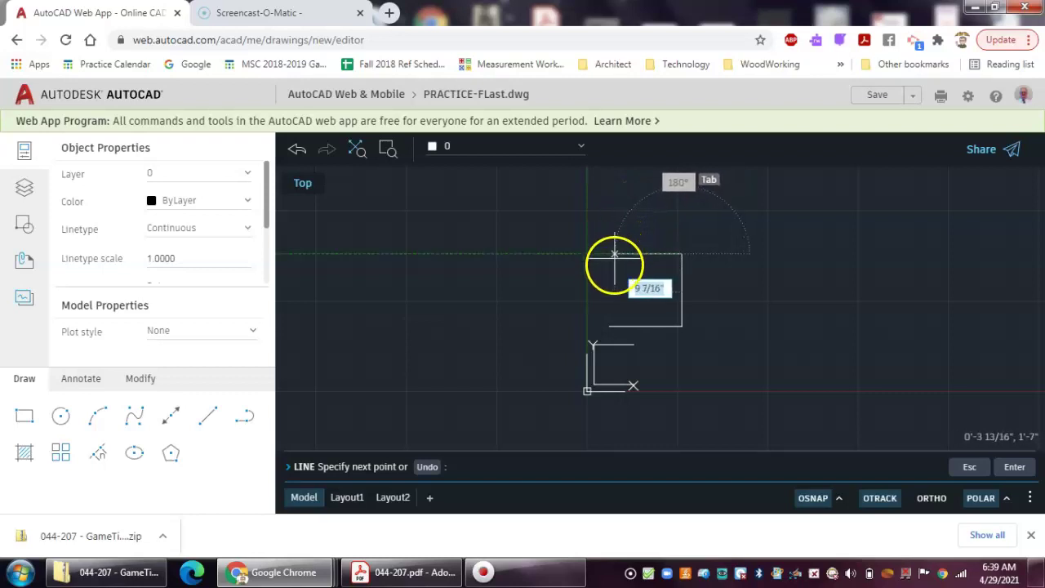
left_click_drag(622, 298, 753, 274)
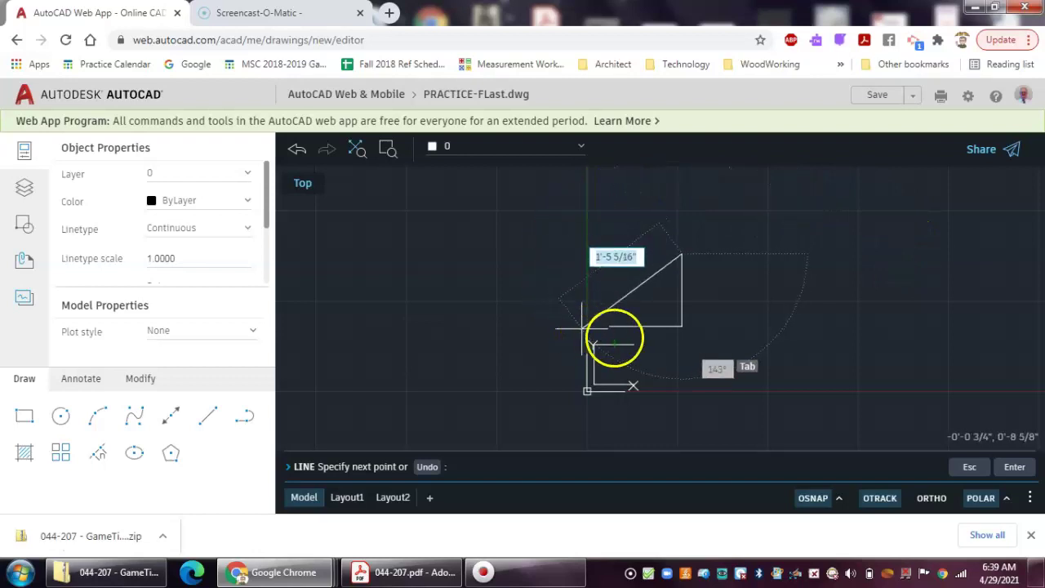
left_click(848, 253)
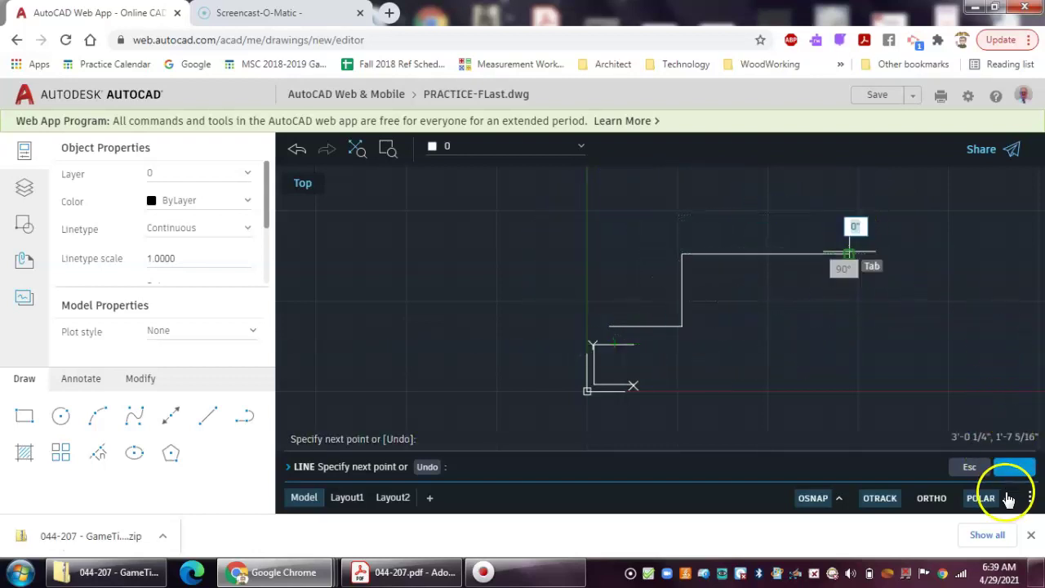
right_click(797, 326)
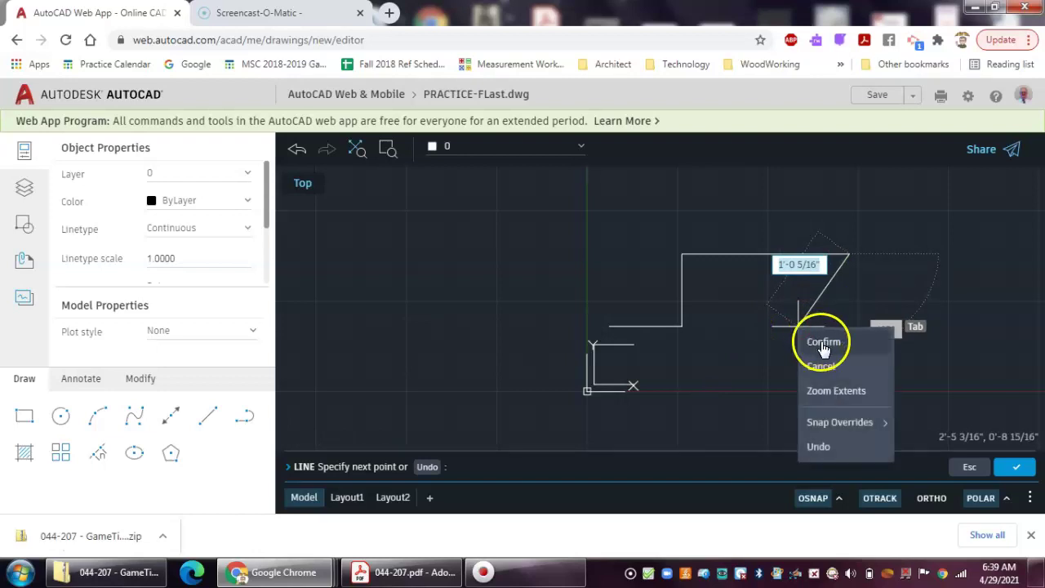
left_click(823, 342)
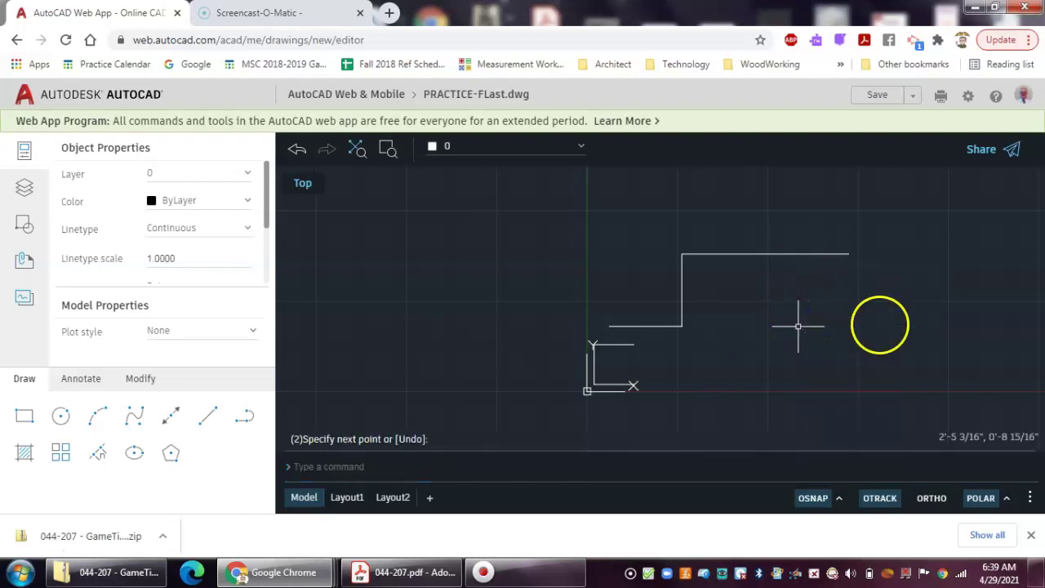
Set the polar tracking angle to 30, and test a line from the upper horizontal line's right endpoint before cancelling it.
left_click(1009, 505)
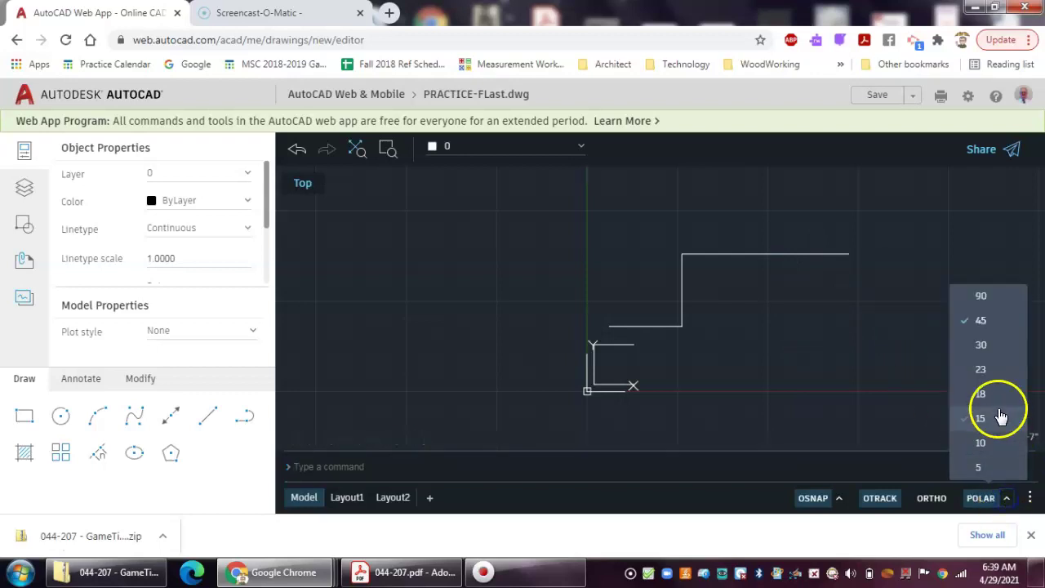
left_click(957, 347)
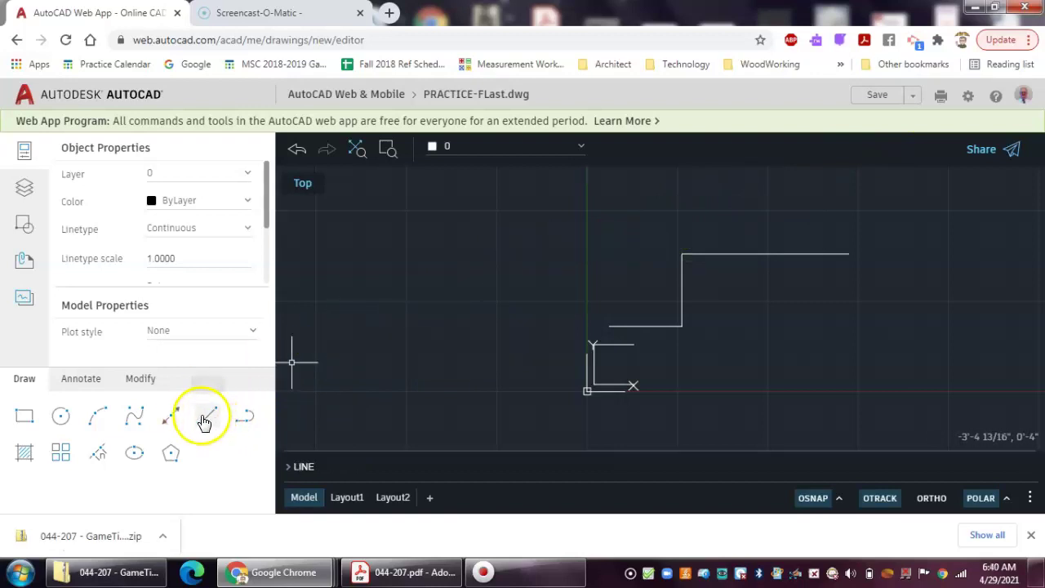
right_click(861, 228)
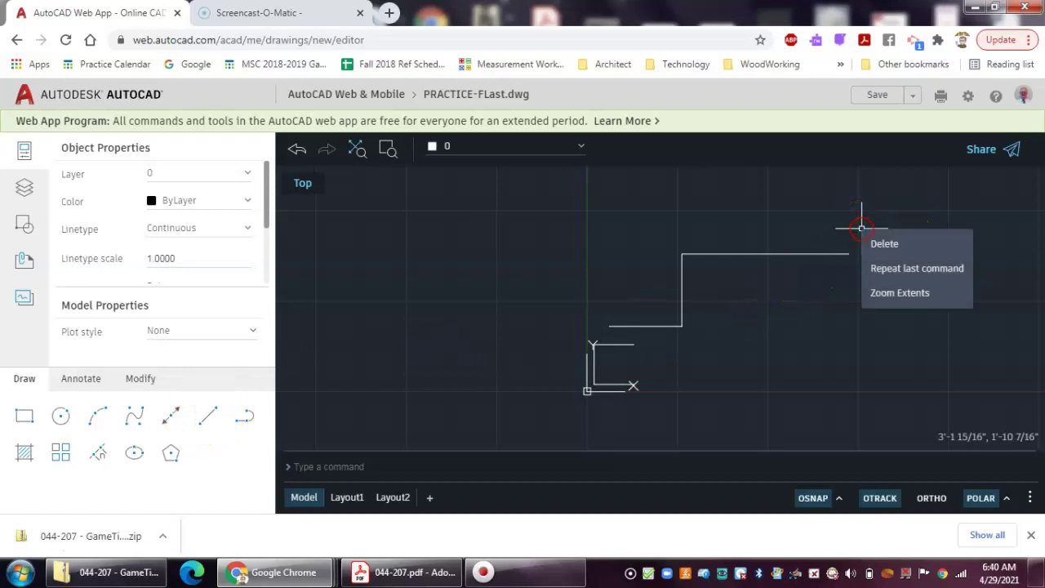
left_click(898, 269)
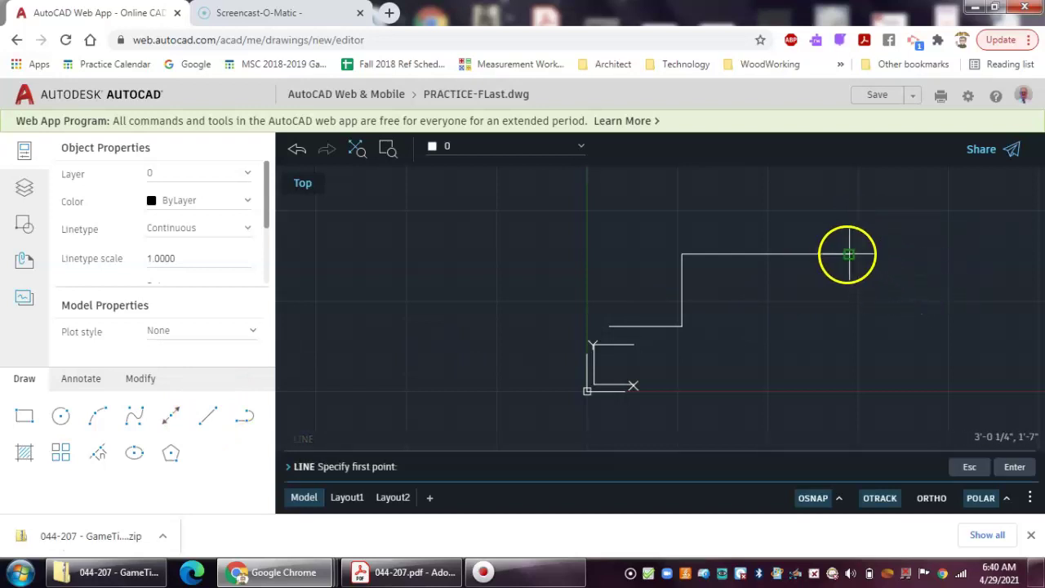
left_click(848, 255)
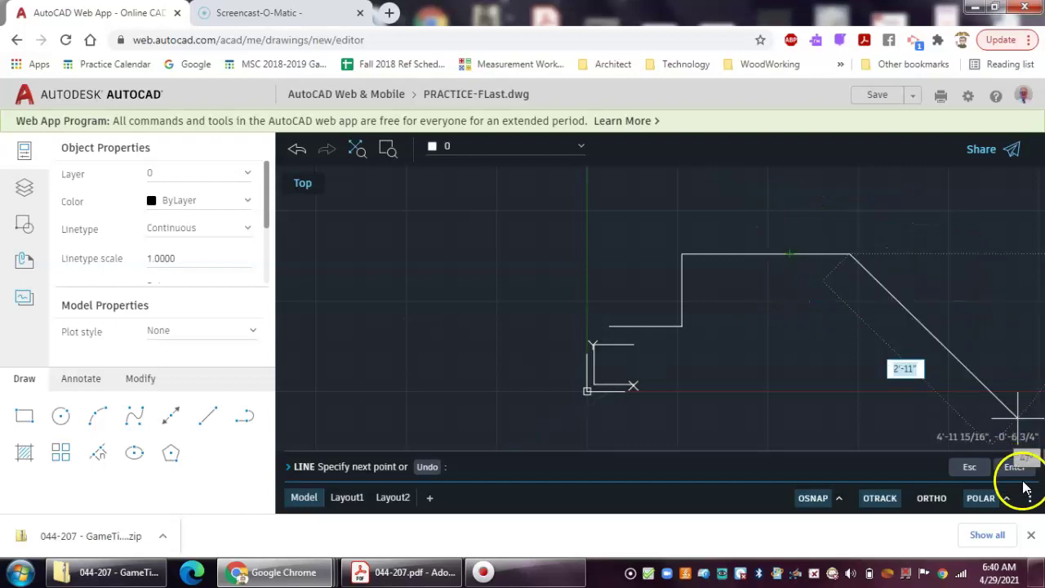
left_click(973, 469)
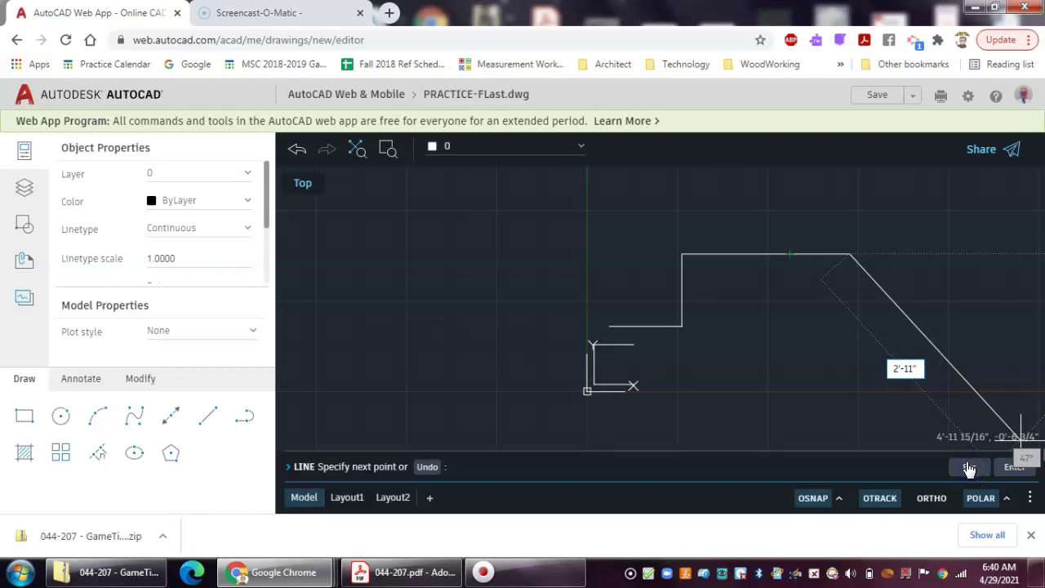